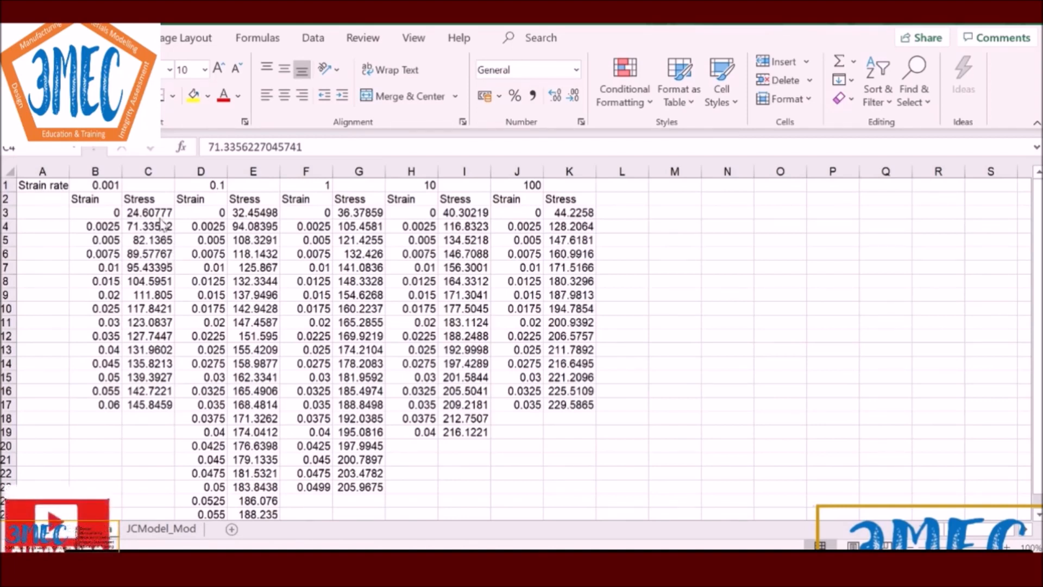
Check the five strain rates in row 1, from 0.001 to 100, above the experimental strain and stress columns
left_click(107, 187)
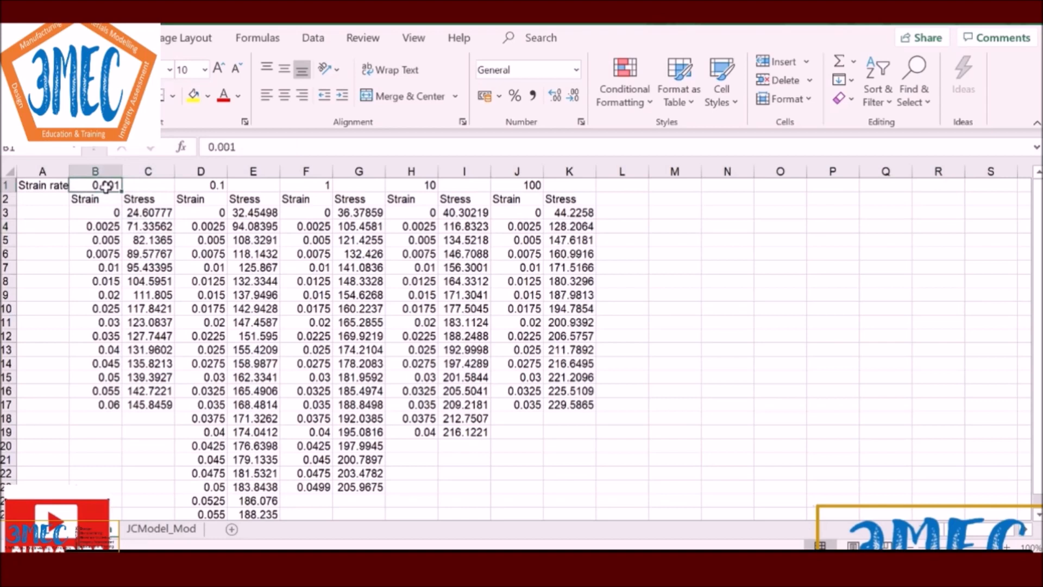
left_click(207, 185)
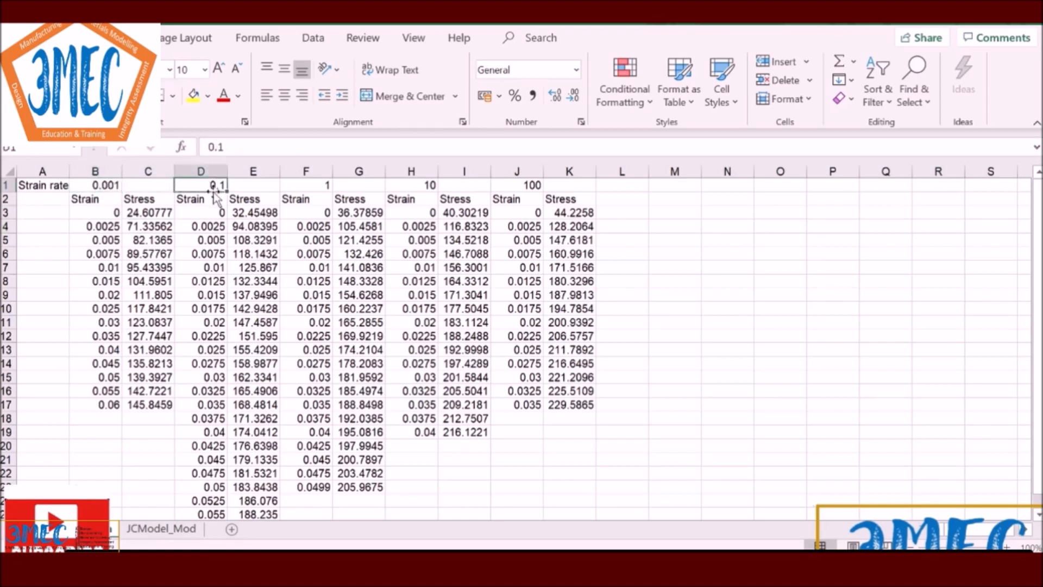
left_click(322, 186)
left_click(424, 185)
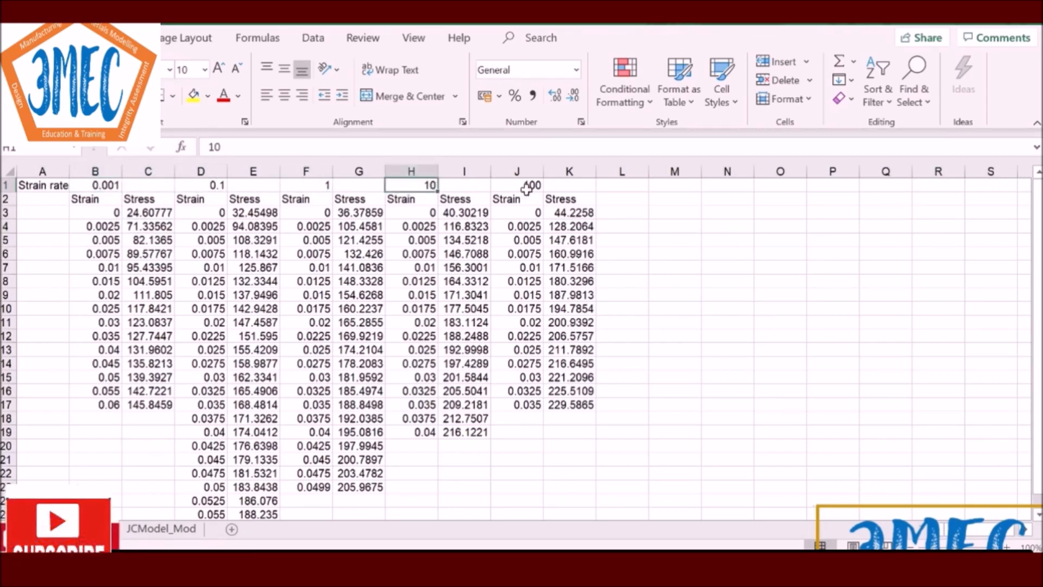
left_click(525, 186)
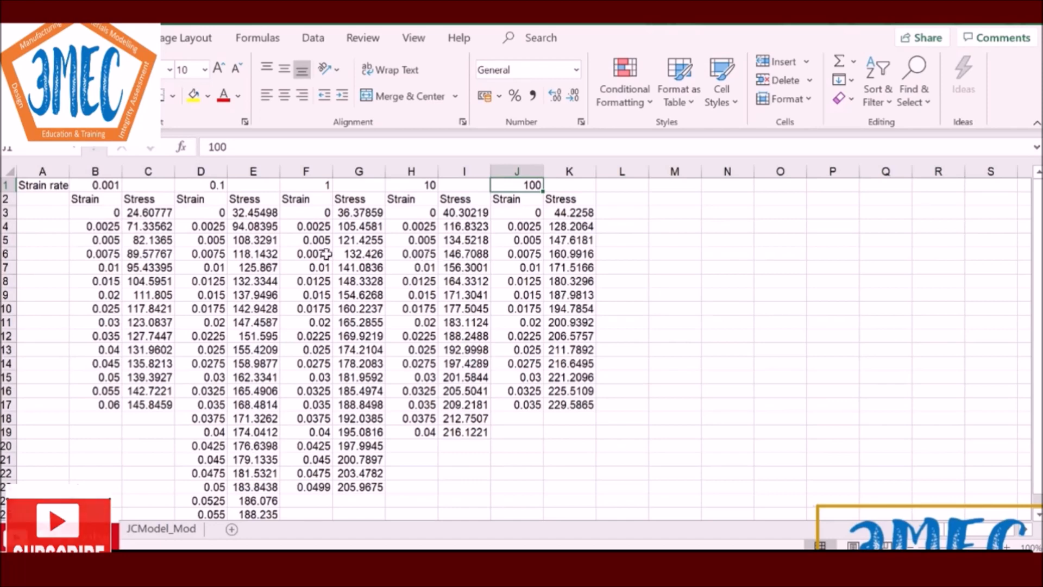
Insert a scatter chart with smooth lines and markers and place it beside the data, over columns L to S
left_click(117, 37)
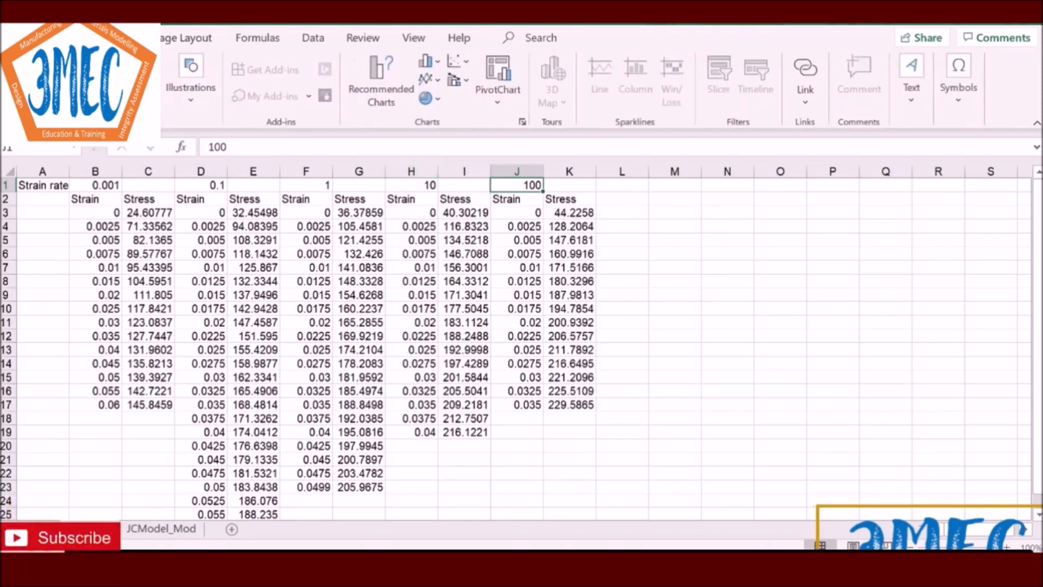
left_click(461, 62)
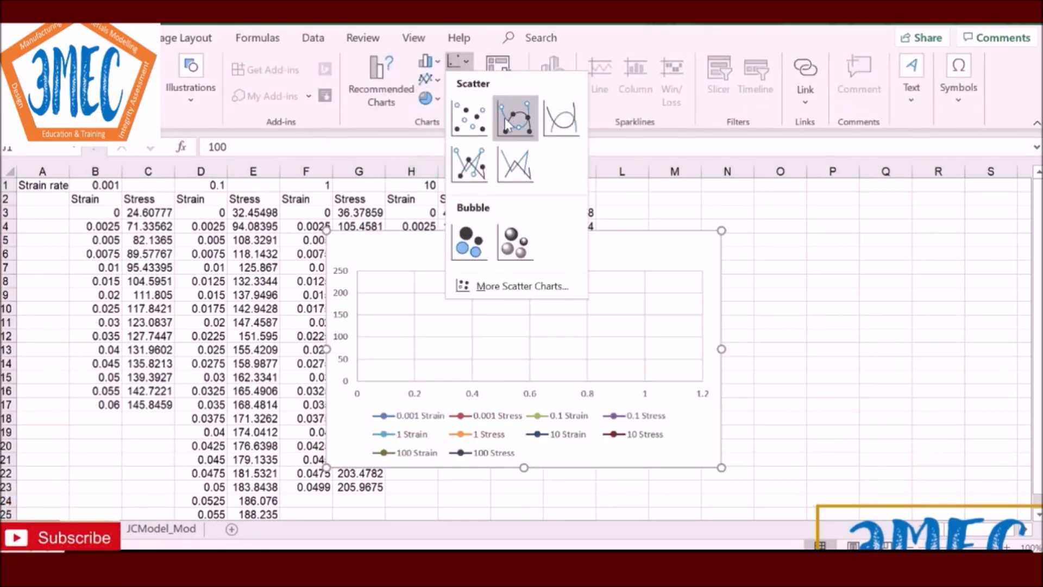
left_click(520, 125)
left_click_drag(598, 252, 926, 211)
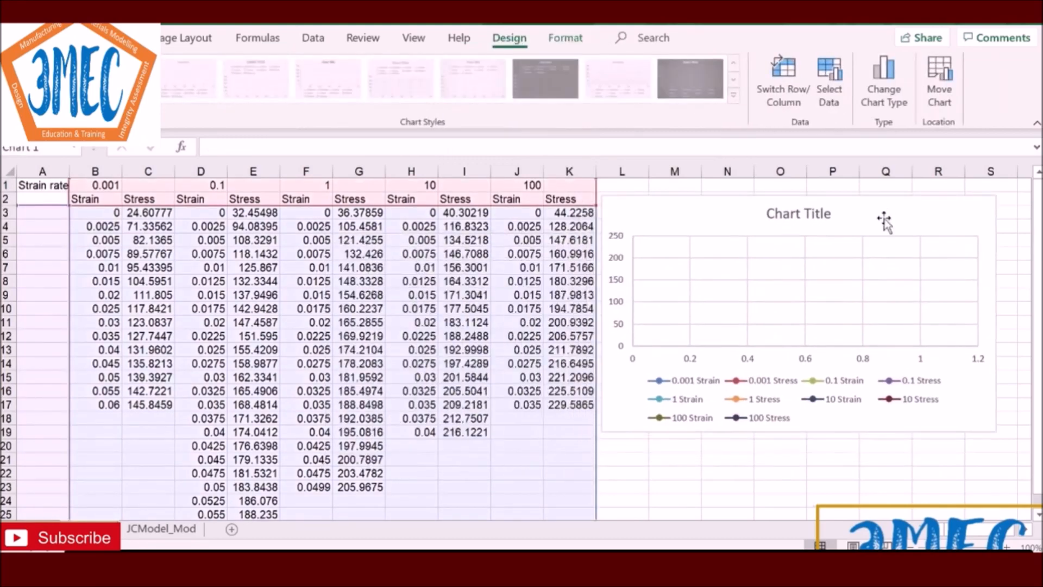
Remove all automatically created strain and stress series from the new chart's data source
right_click(705, 214)
left_click(777, 320)
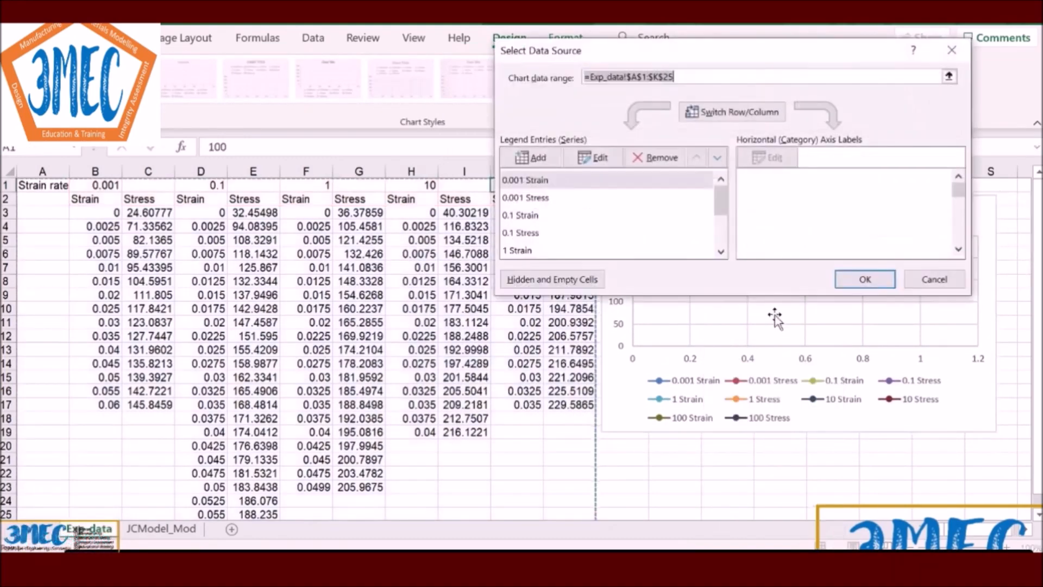
left_click(655, 157)
left_click(654, 157)
left_click(654, 158)
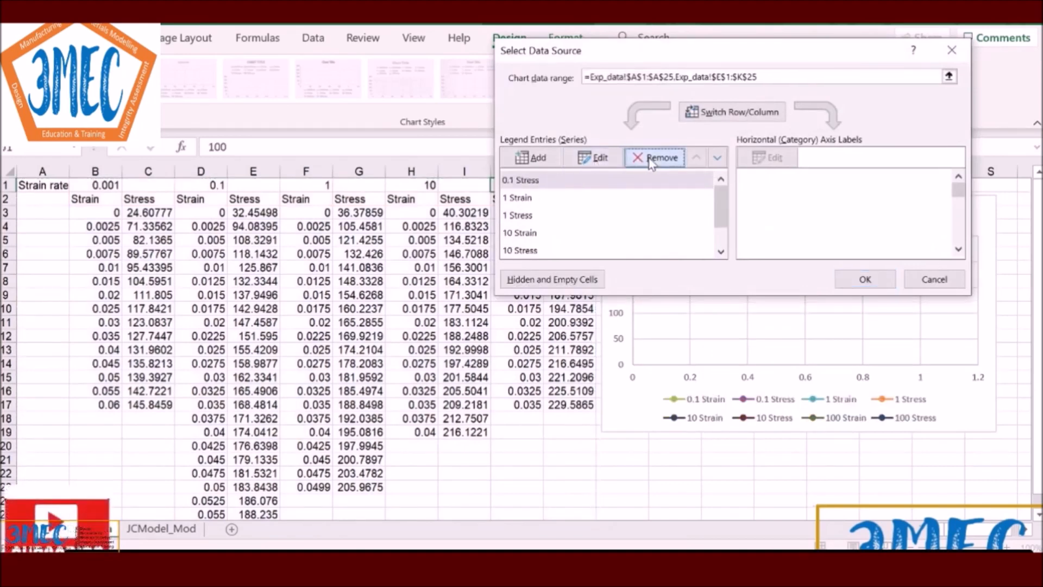
left_click(655, 158)
left_click(655, 158)
left_click(655, 158)
left_click(655, 157)
left_click(655, 158)
left_click(655, 158)
left_click(655, 157)
Add a chart series named from B1, with X values B3:B17 and Y values C3:C17
left_click(531, 157)
left_click(95, 184)
left_click(687, 171)
left_click_drag(103, 213, 106, 405)
left_click(687, 205)
left_click_drag(148, 212, 153, 405)
left_click(752, 230)
Add a chart series named from D1, with X values D3:D25 and Y values E3:E25
left_click(531, 157)
left_click(201, 185)
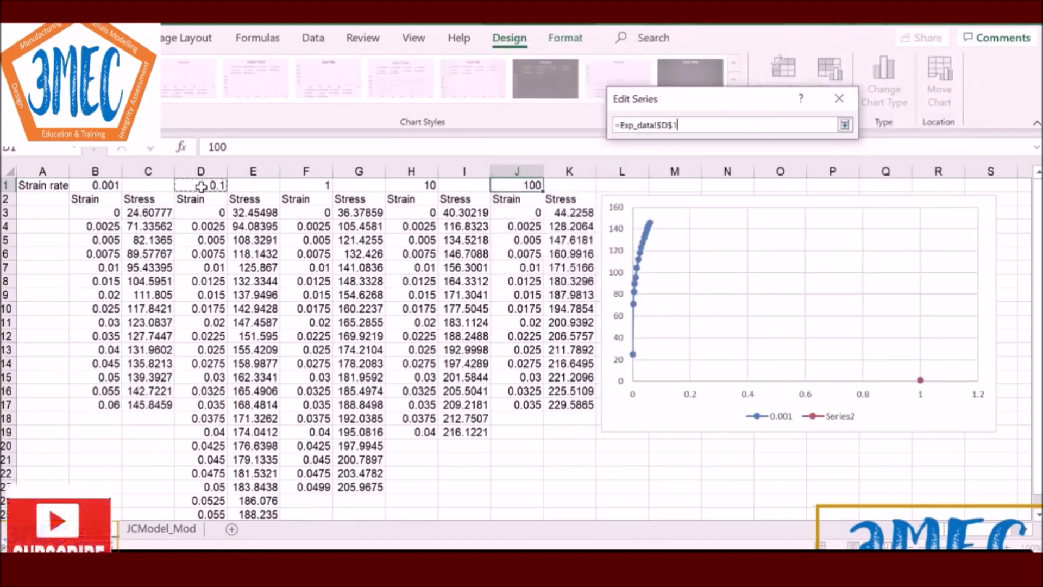
left_click(768, 172)
left_click_drag(201, 212, 186, 485)
key("Return")
left_click(768, 205)
scroll(254, 217, "up", 1)
left_click_drag(253, 213, 251, 433)
key("Return")
left_click(763, 235)
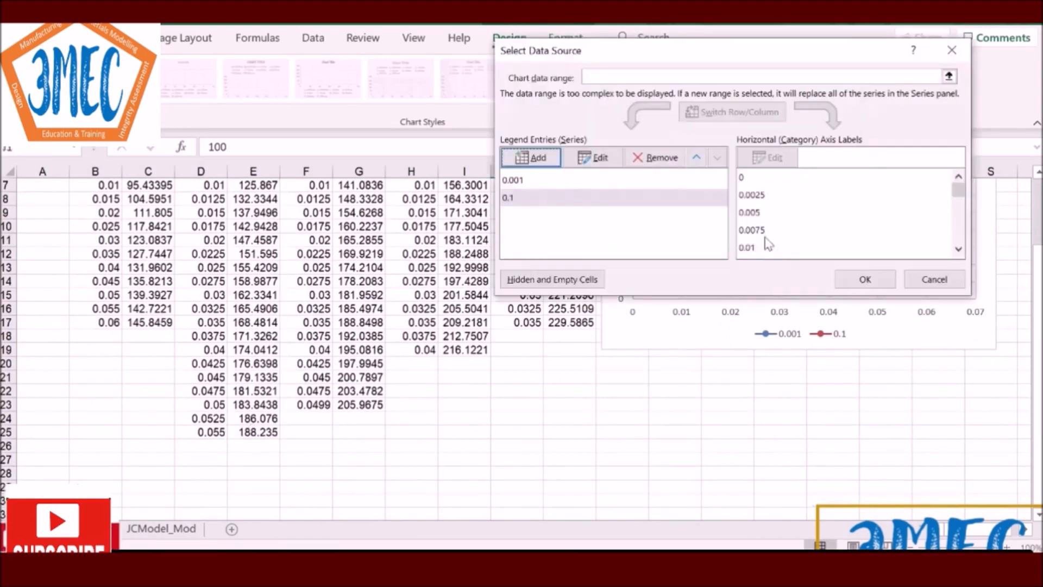
Add a chart series named from F1, with X values F3:F23 and Y values G3:G23
left_click(542, 159)
left_click(768, 138)
scroll(392, 227, "up", 2)
left_click(308, 185)
key("Return")
left_click(768, 172)
left_click_drag(306, 212, 298, 482)
key("Return")
left_click(767, 205)
left_click_drag(358, 212, 358, 487)
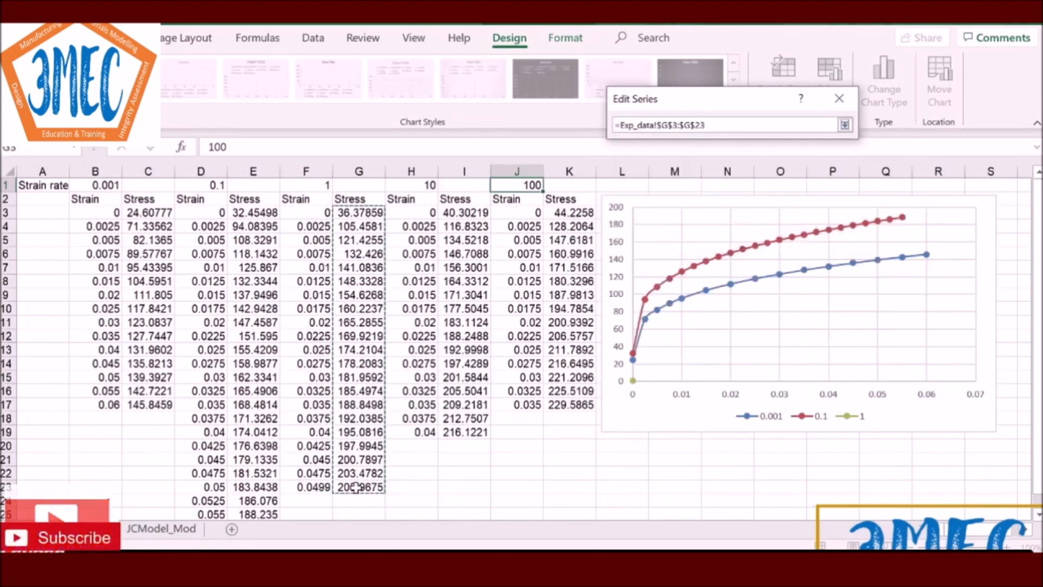
key("Return")
left_click(767, 236)
Add a chart series named from H1, with X values H3:H19 and Y values I3:I19
left_click(539, 159)
left_click(424, 183)
key("Return")
left_click(767, 172)
left_click_drag(413, 213, 424, 432)
key("Return")
left_click(767, 205)
left_click_drag(465, 213, 467, 432)
key("Return")
left_click(753, 231)
Add a chart series named from J1, with X values J3:J17 and Y values K3:K17, and apply the data source changes
left_click(531, 158)
left_click(531, 185)
key("Return")
left_click(768, 171)
left_click_drag(521, 212, 516, 405)
key("Return")
left_click(768, 205)
left_click_drag(565, 212, 549, 404)
key("Return")
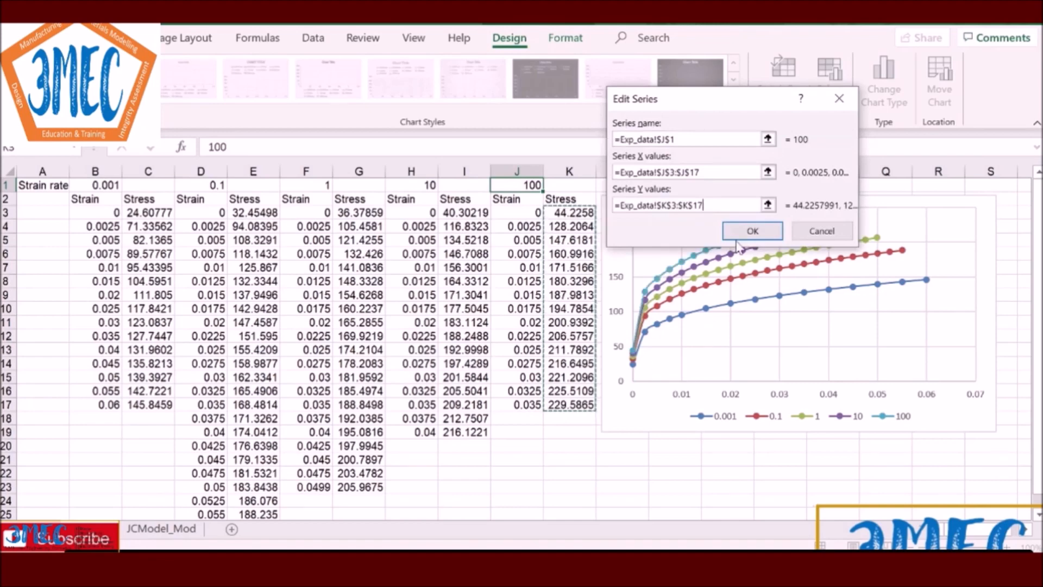
left_click(753, 231)
left_click(865, 279)
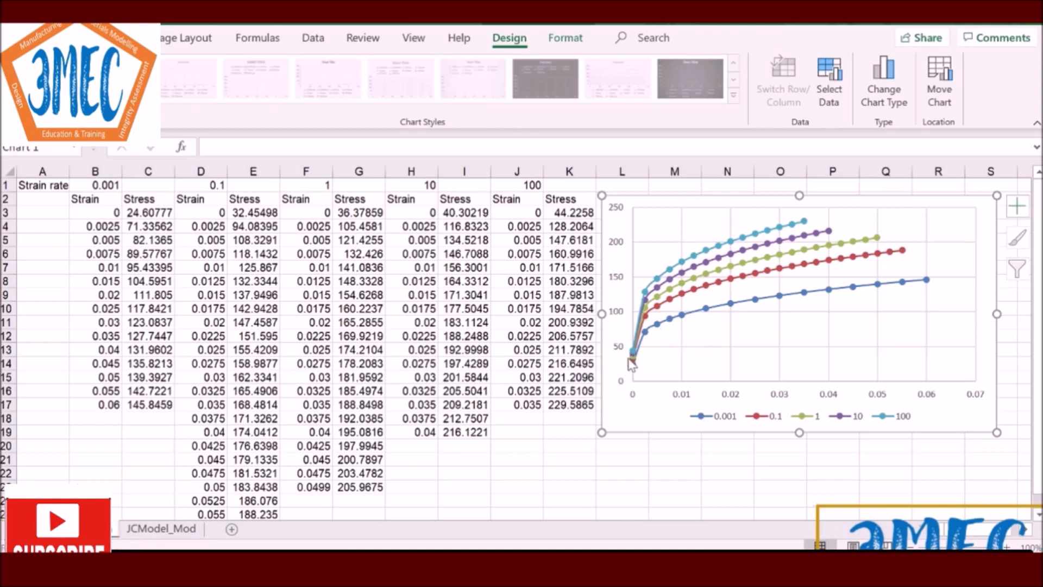
Compare the first strain and stress cells for the 0.001 strain rate on the JCModel_Mod and Exp_data sheets
mouse_move(633, 363)
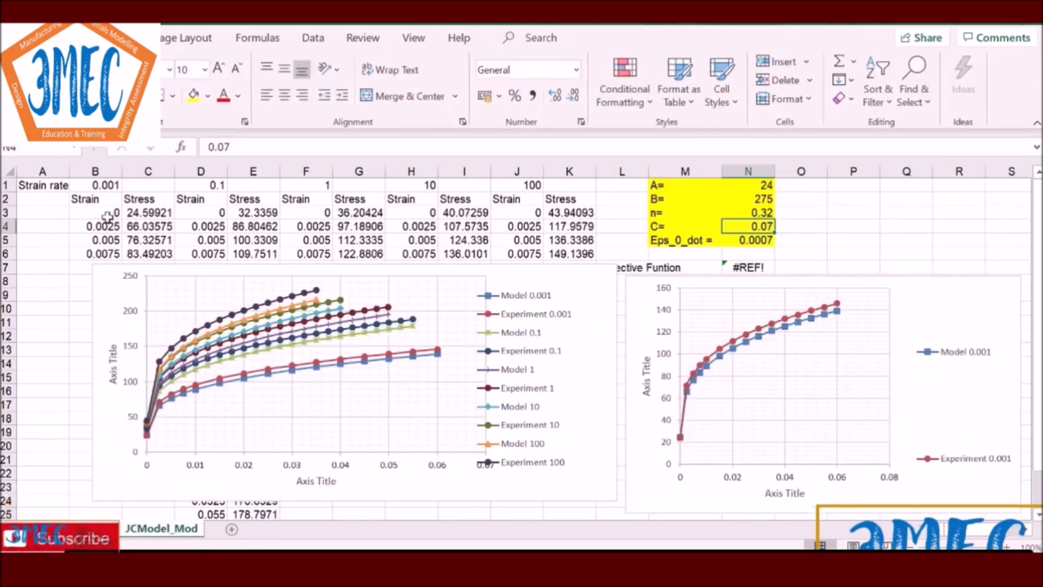
left_click(107, 215)
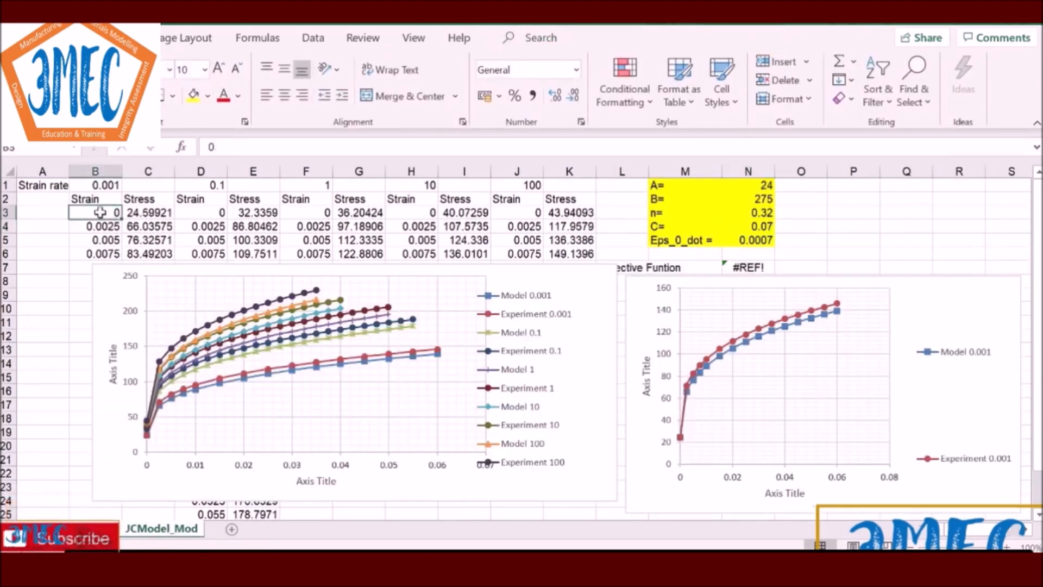
left_click(96, 228)
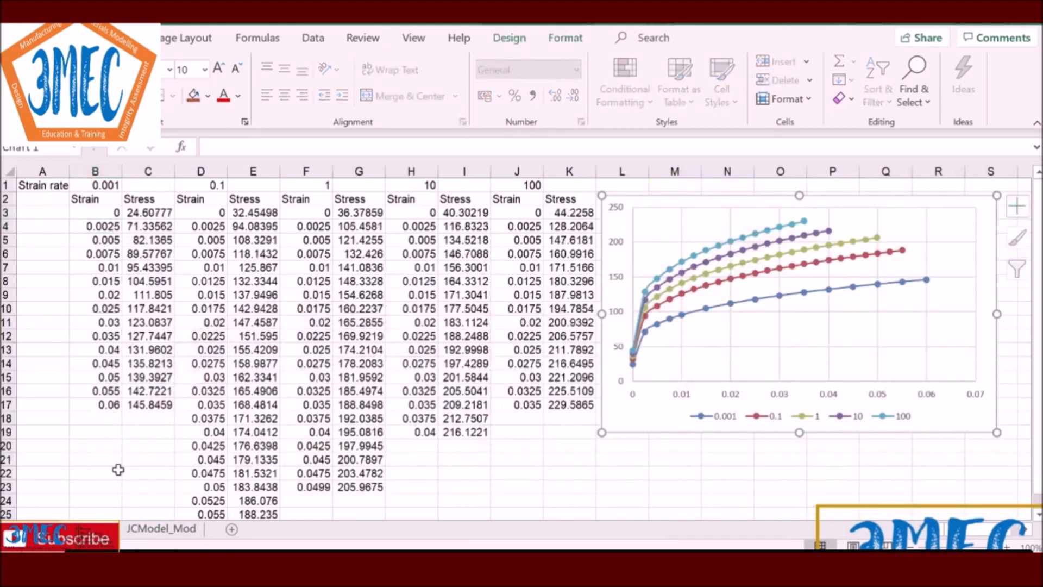
left_click(147, 237)
left_click(120, 240)
left_click(163, 216)
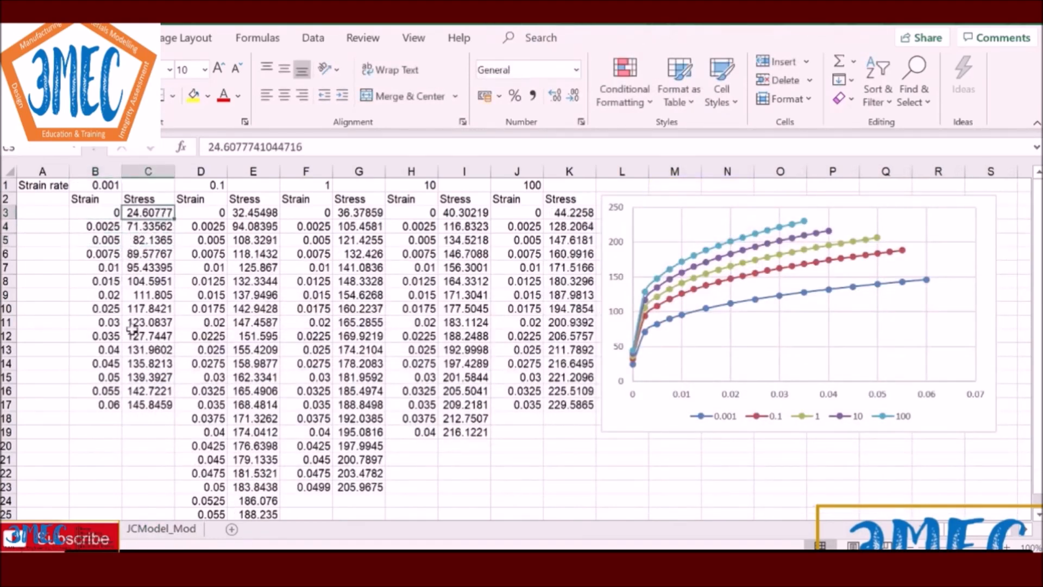
Examine the model stress formula in C3 of the JCModel_Mod sheet and the parameters in N1:N5 that it references
left_click(157, 530)
left_click(136, 213)
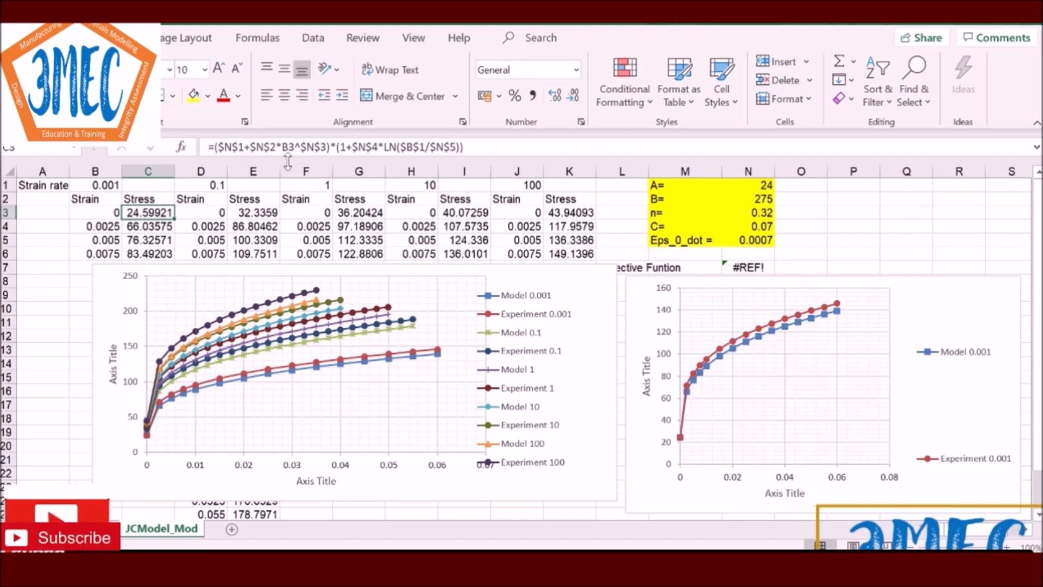
left_click(107, 213)
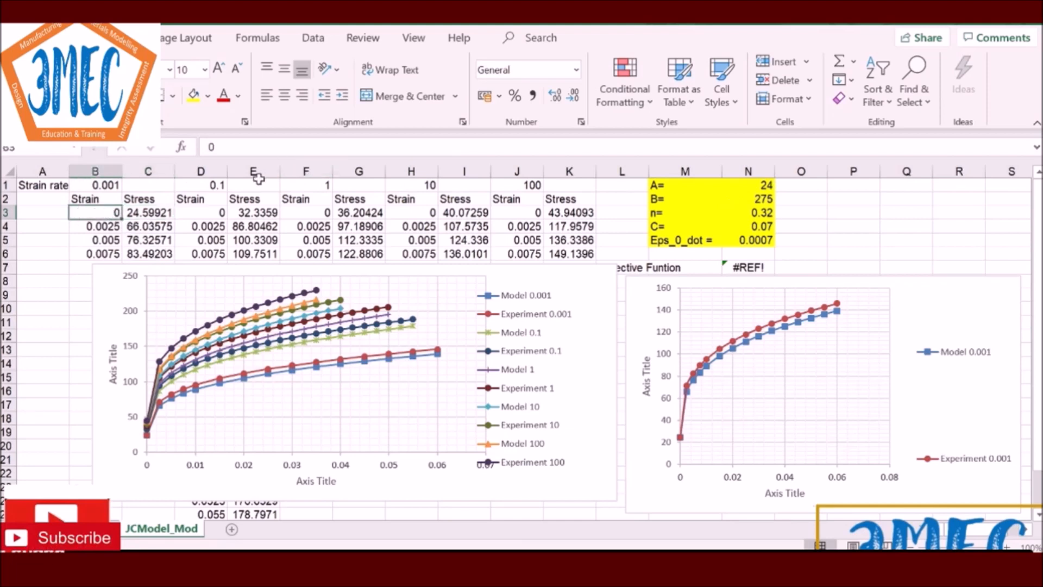
left_click(163, 212)
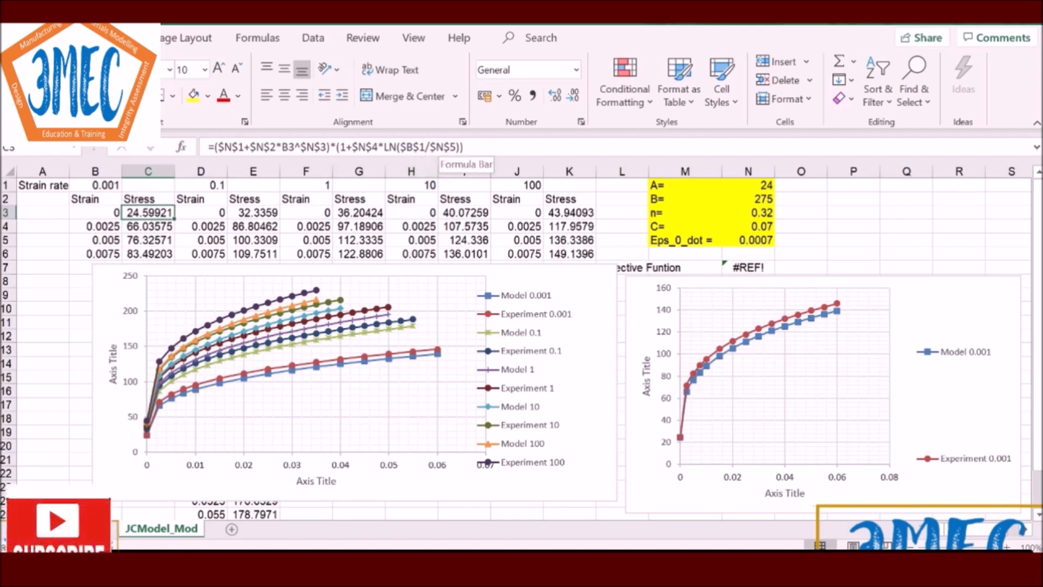
left_click(757, 241)
left_click_drag(756, 185, 756, 240)
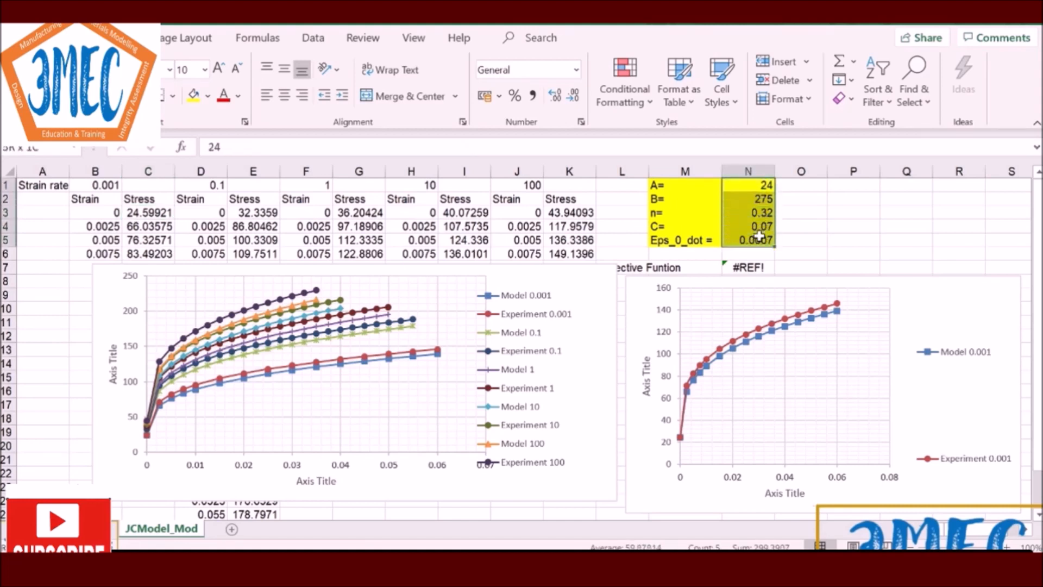
Examine the row 3 model stress formulas for all five strain rates and their references to the strain rates in row 1
left_click(149, 212)
left_click(264, 214)
left_click(360, 215)
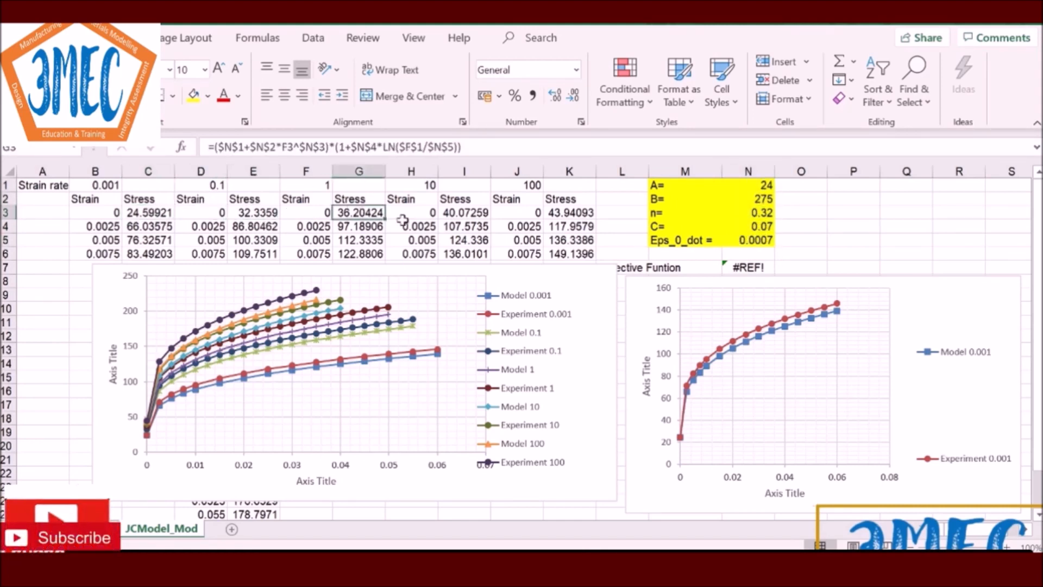
left_click(457, 215)
left_click(577, 212)
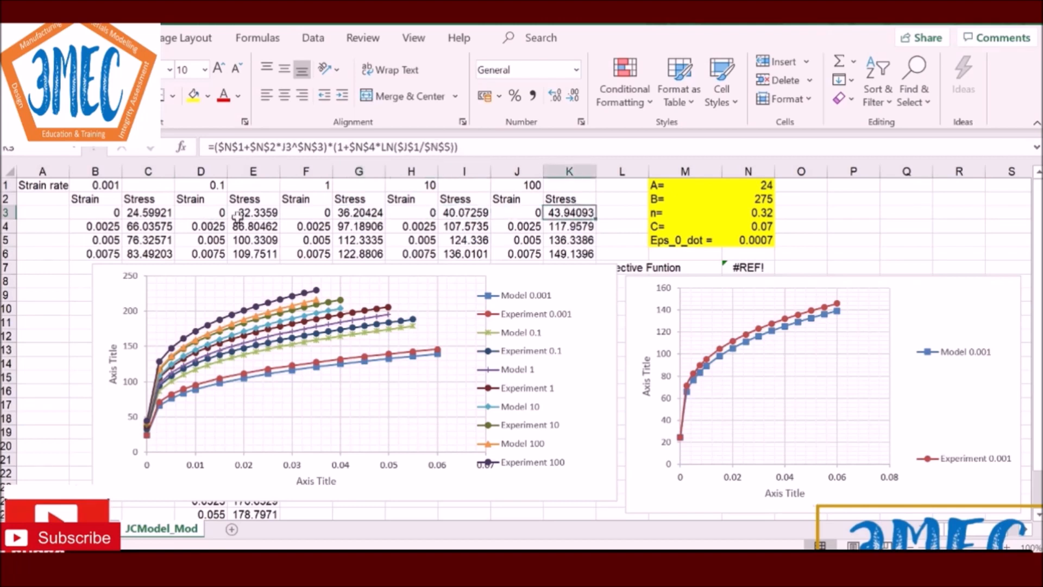
left_click(140, 216)
left_click(244, 213)
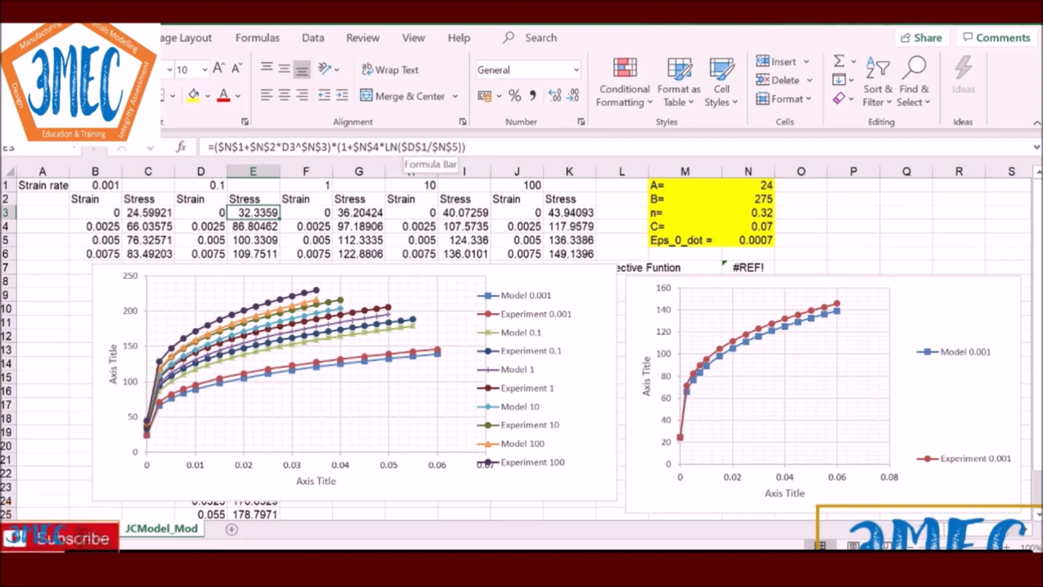
left_click(212, 185)
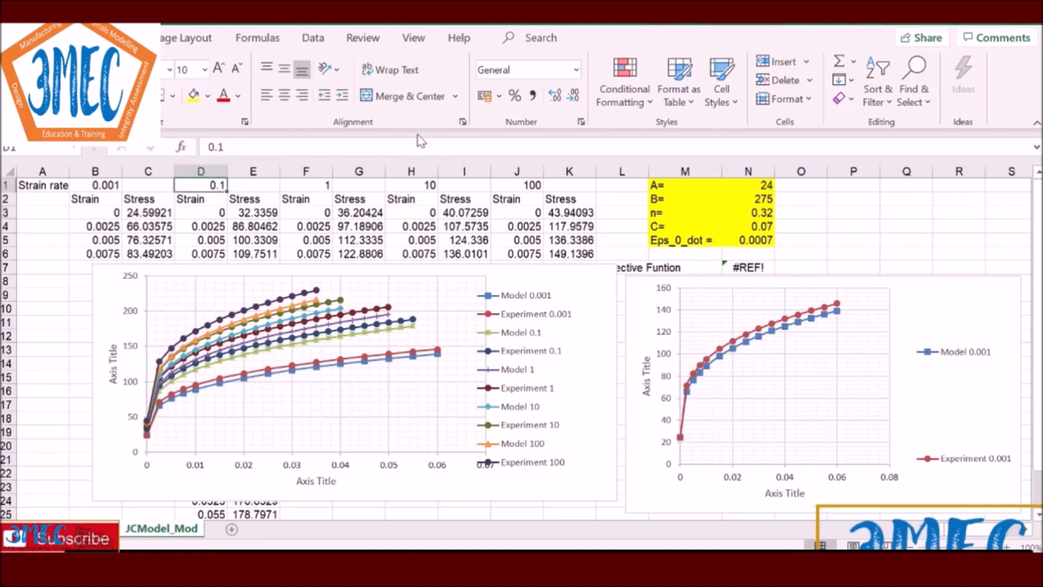
left_click(354, 213)
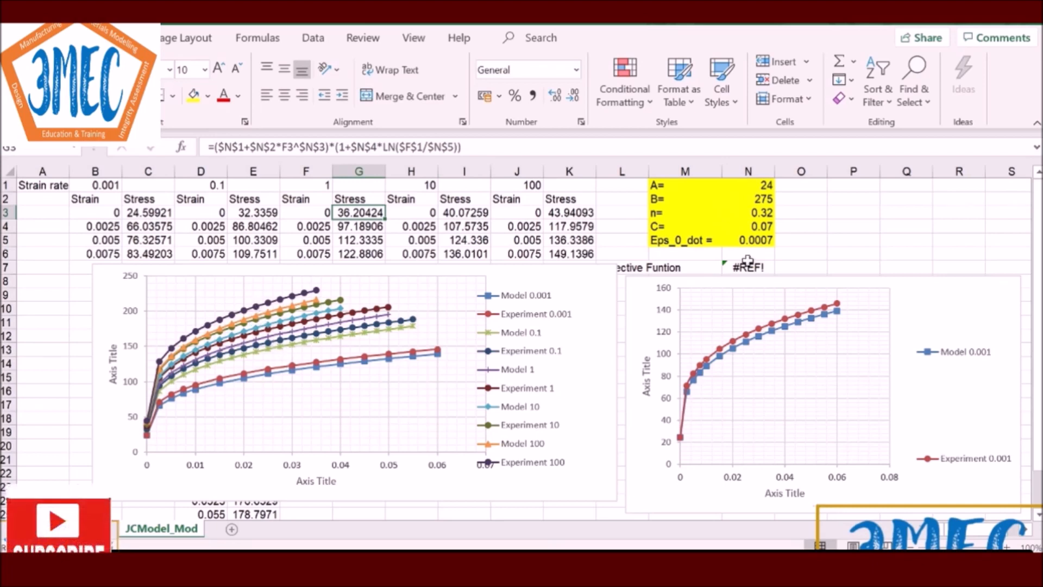
Compare the experimental chart on Exp_data with the model and experiment curves charted on JCModel_Mod
left_click(755, 186)
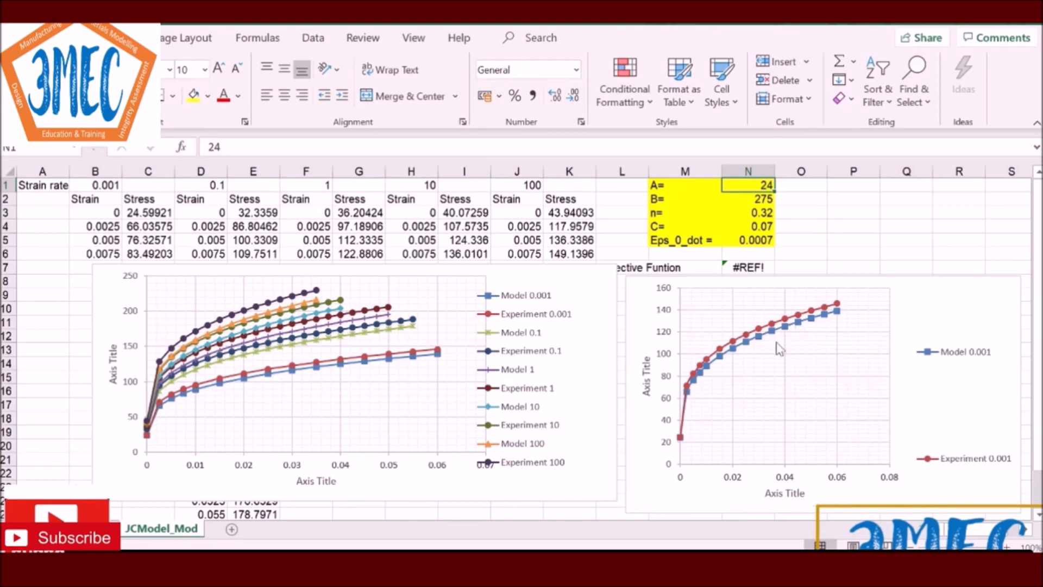
left_click(87, 530)
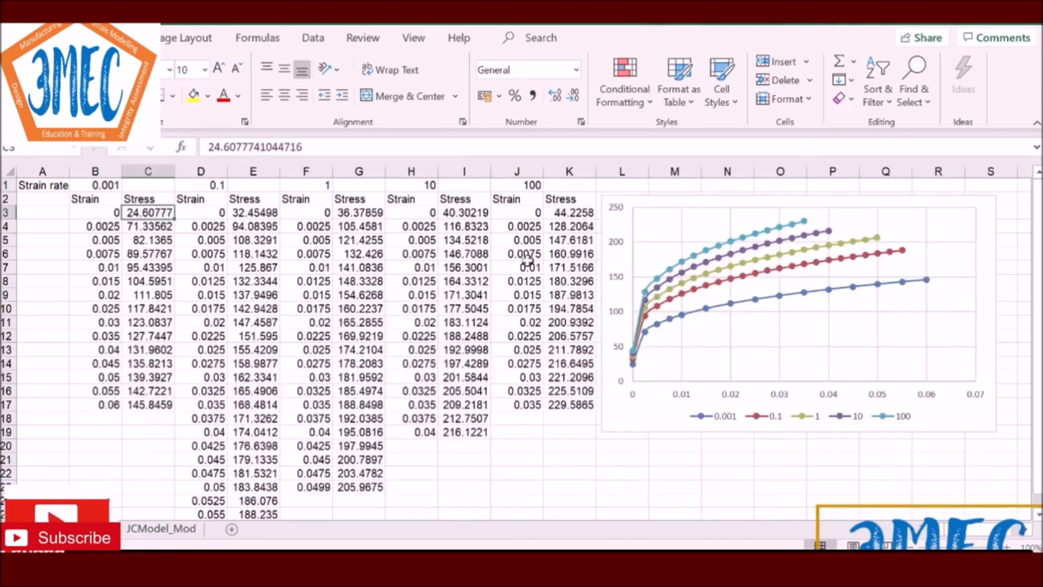
left_click(157, 531)
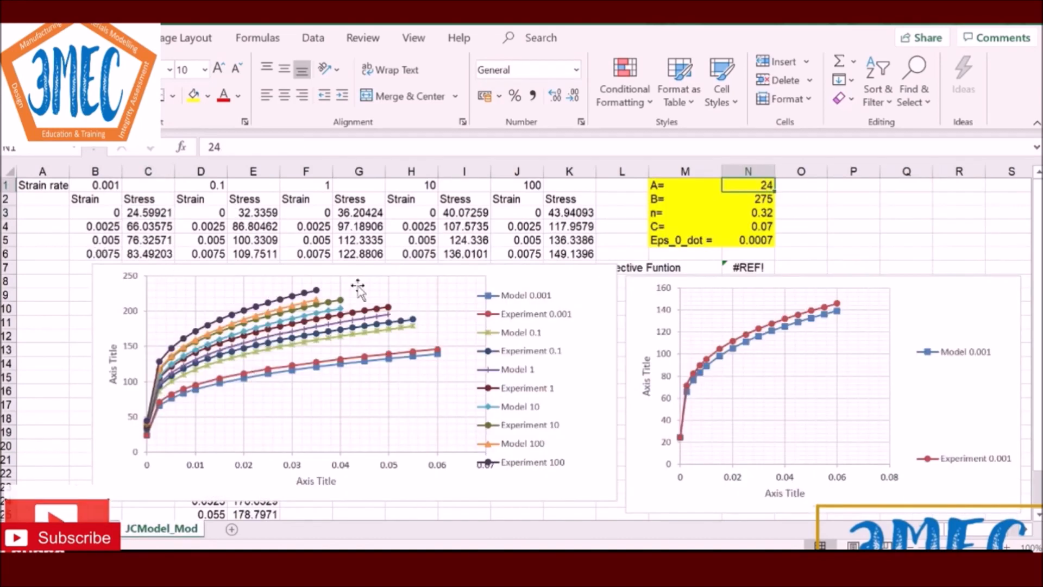
left_click(943, 310)
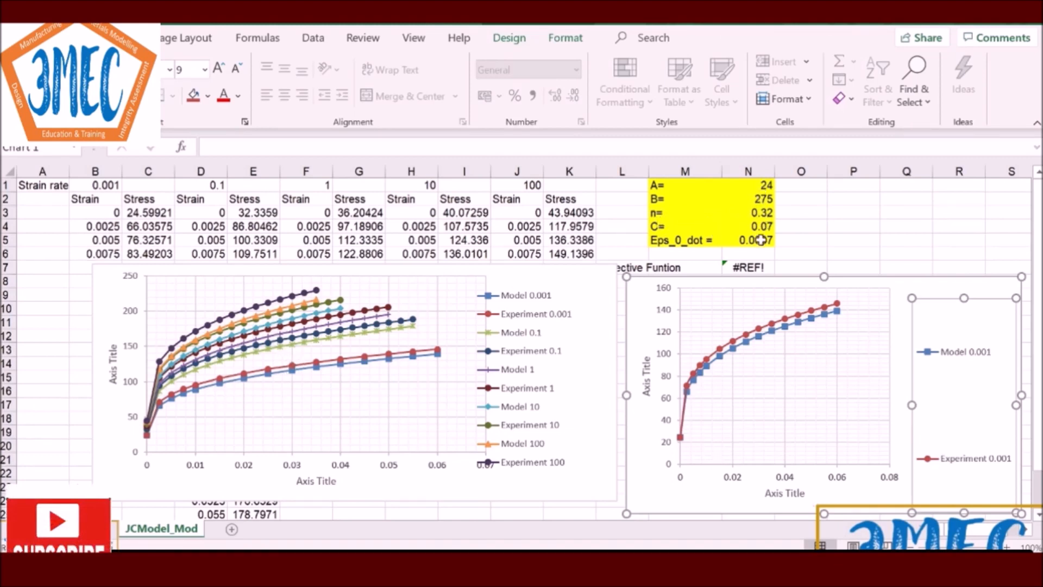
Set model parameter A in N1 to 25
left_click(765, 200)
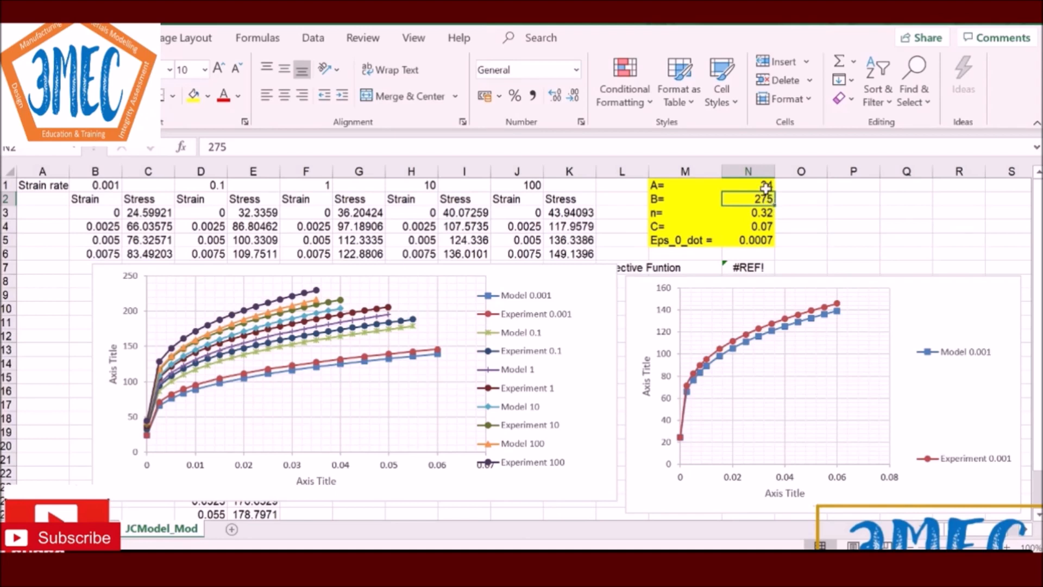
left_click(766, 186)
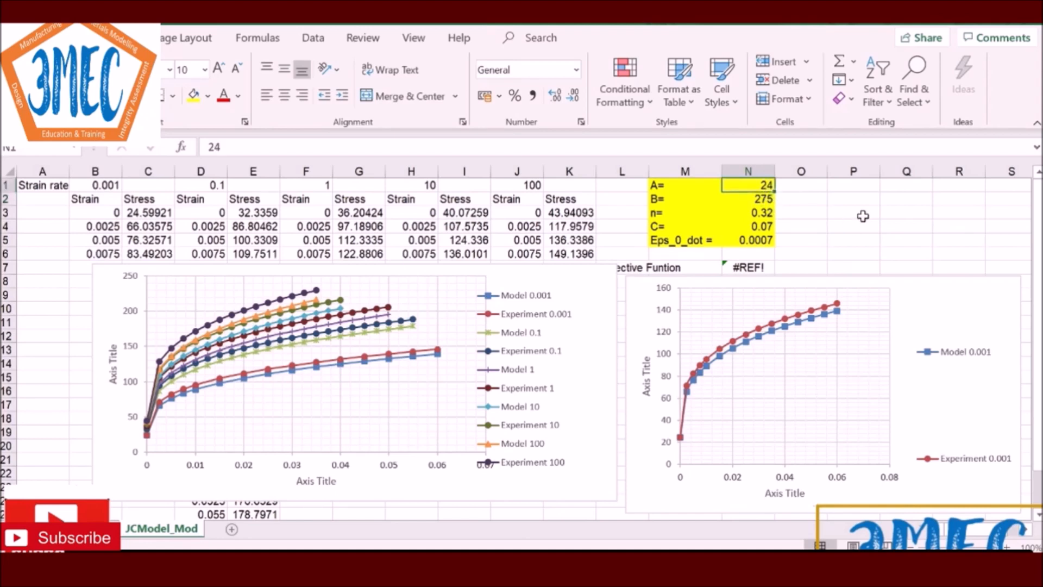
type("2")
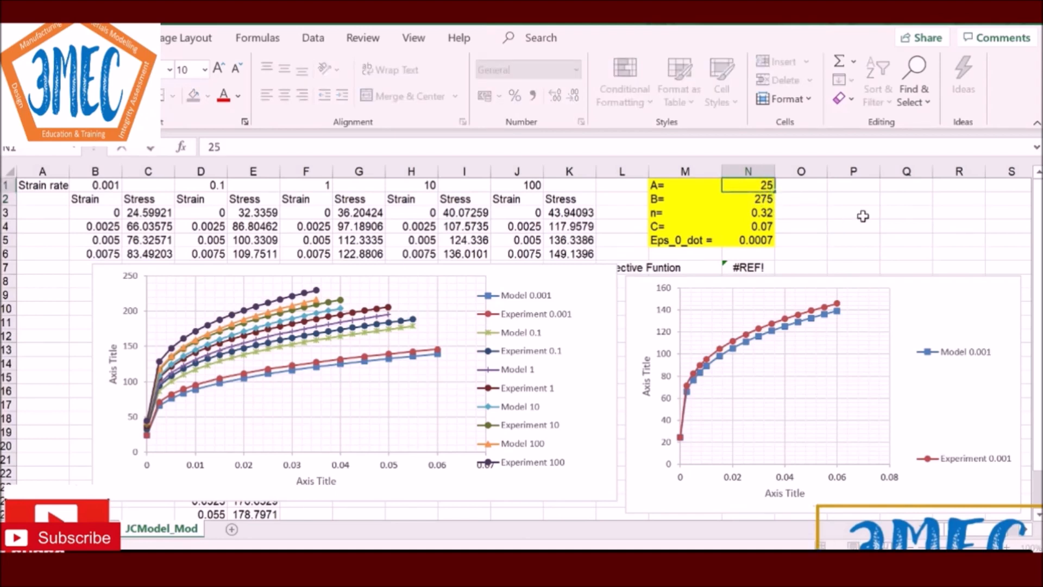
type("5")
key("Return")
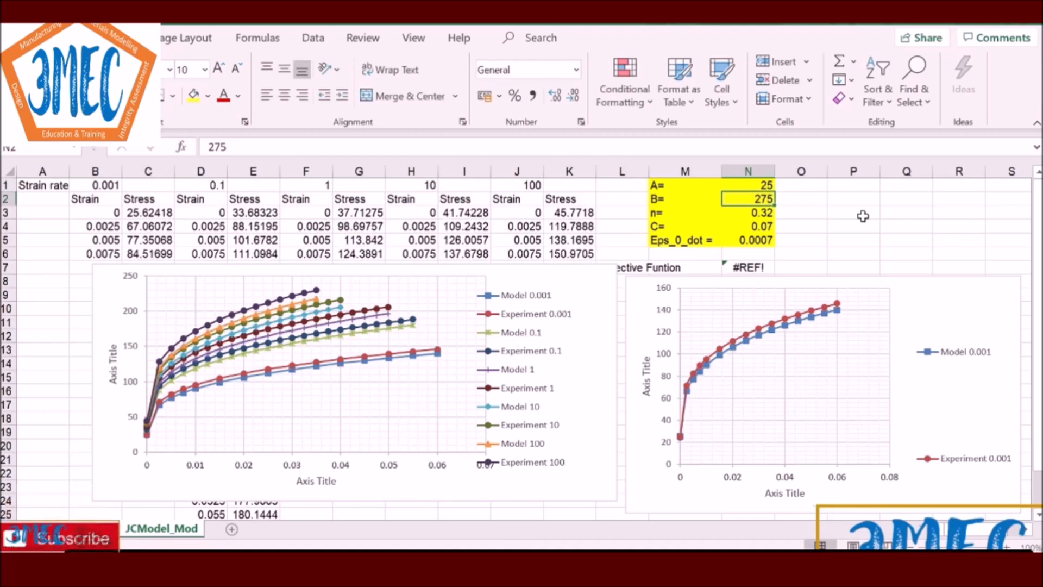
Set model parameter A in N1 to 26
left_click(746, 186)
type("2")
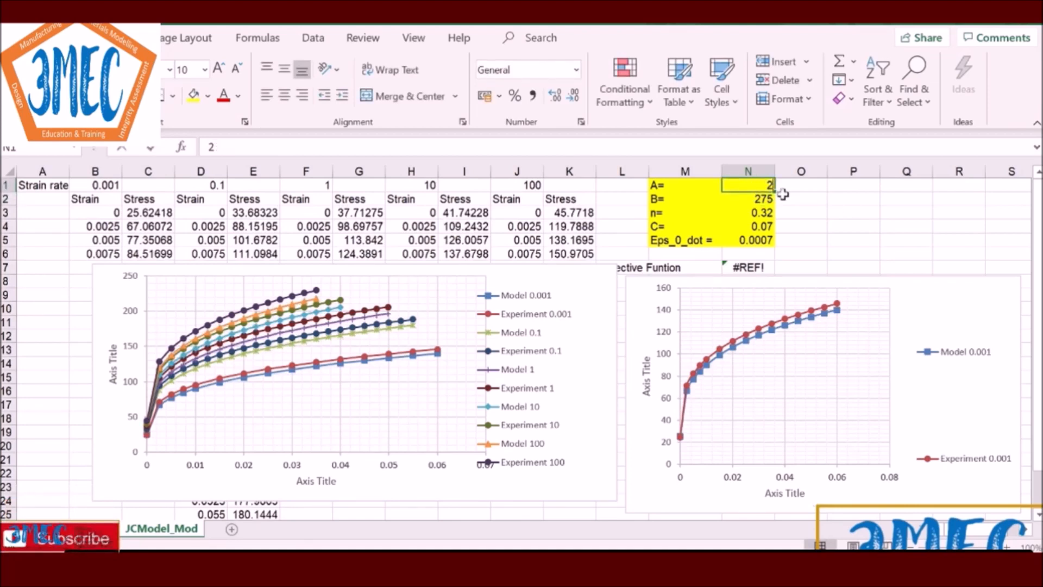
type("6")
key("Return")
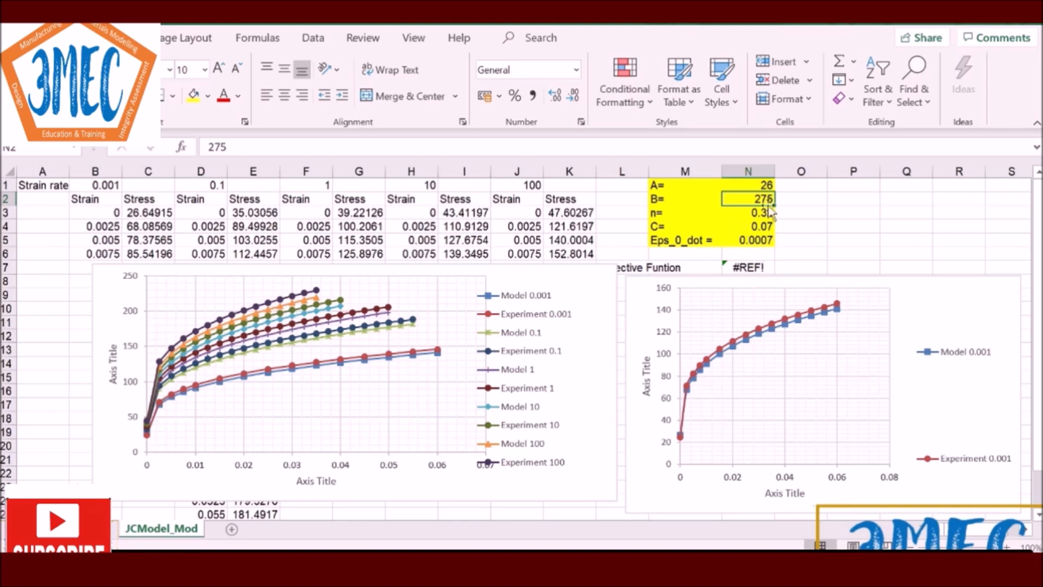
Set model parameter B in N2 to 280 and the exponent n in N3 to 0.31
left_click(761, 187)
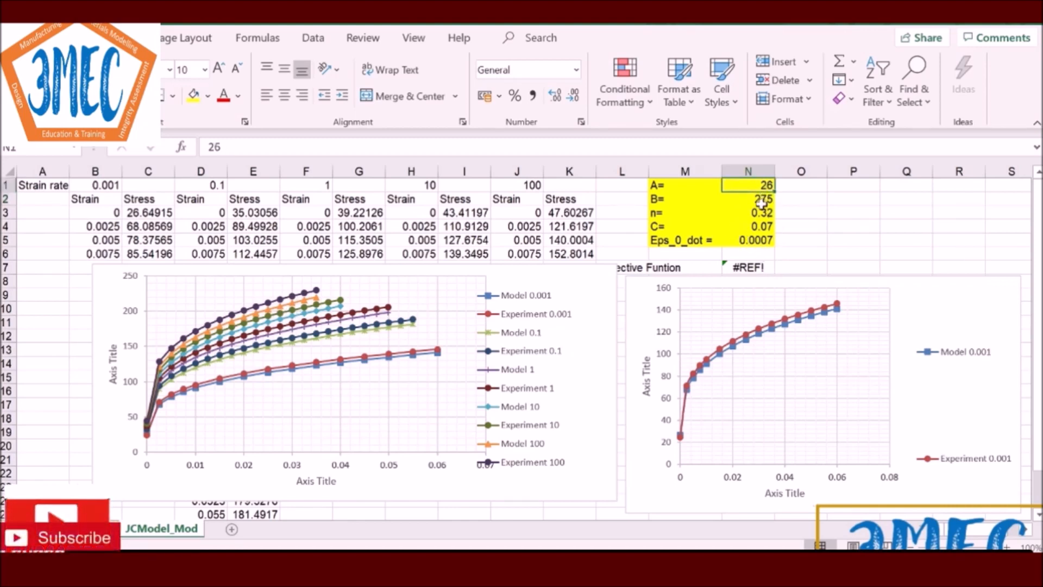
left_click(763, 202)
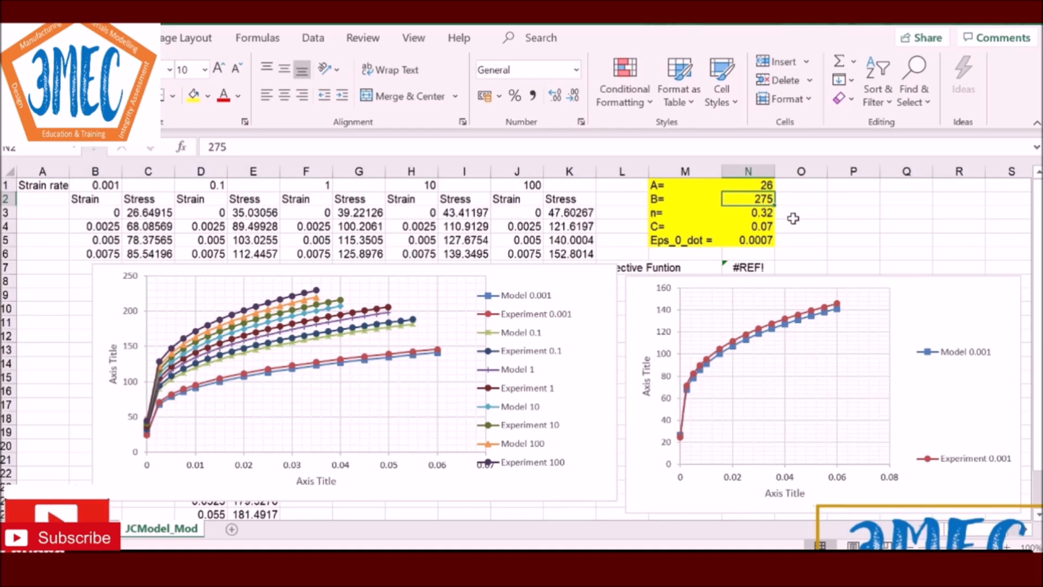
type("280")
key("Return")
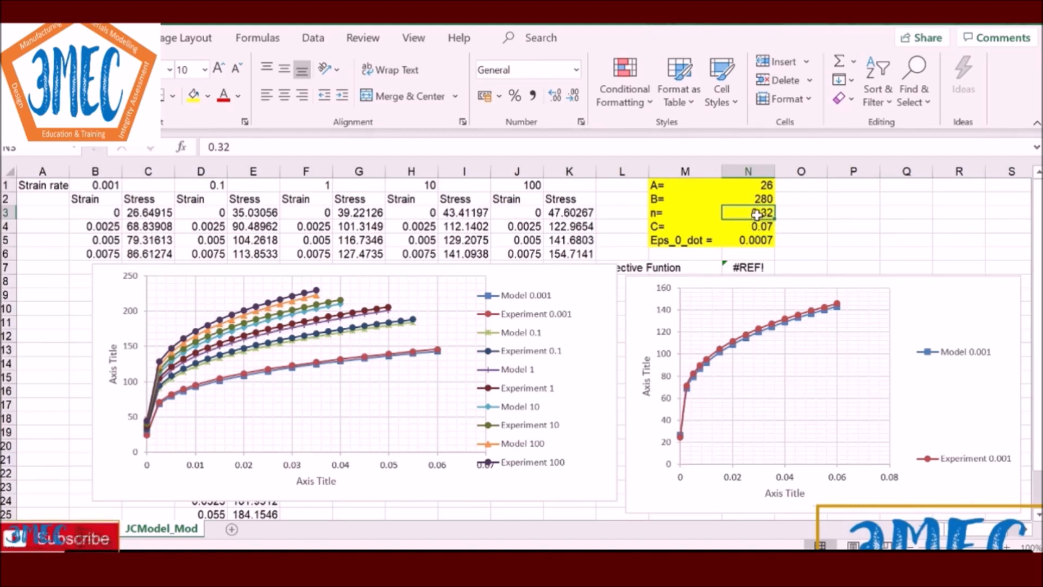
type("0")
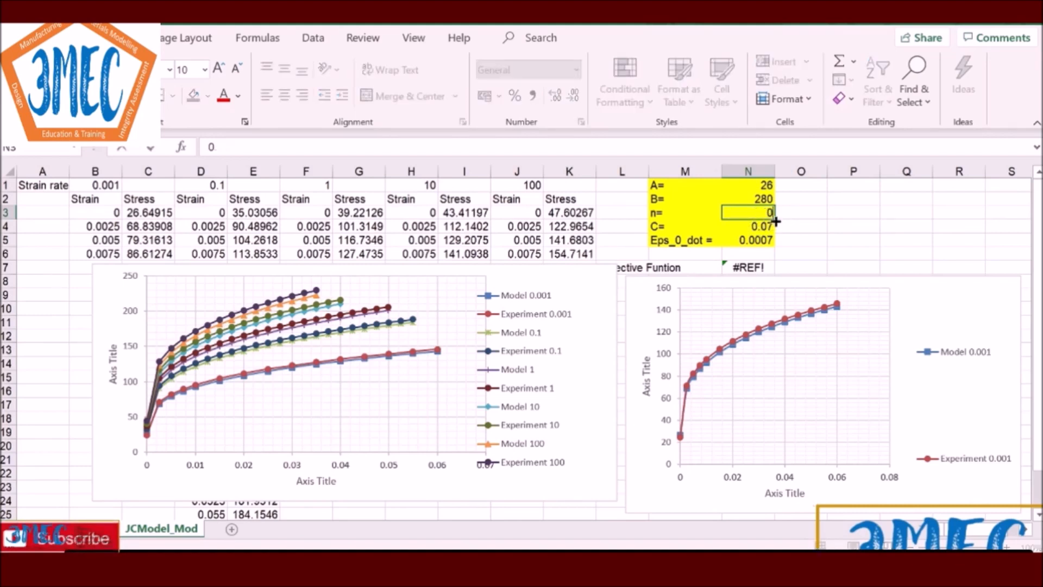
key("Return")
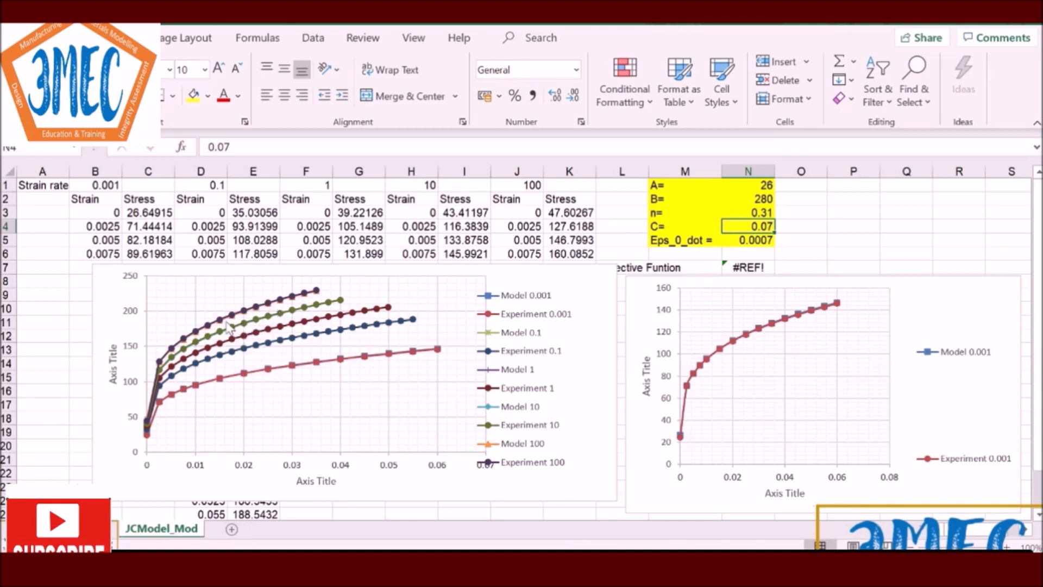
Set model parameter C in N4 to 0.1 and the reference strain rate Eps_0_dot in N5 to 0.001
left_click(758, 240)
left_click(757, 227)
type("0.")
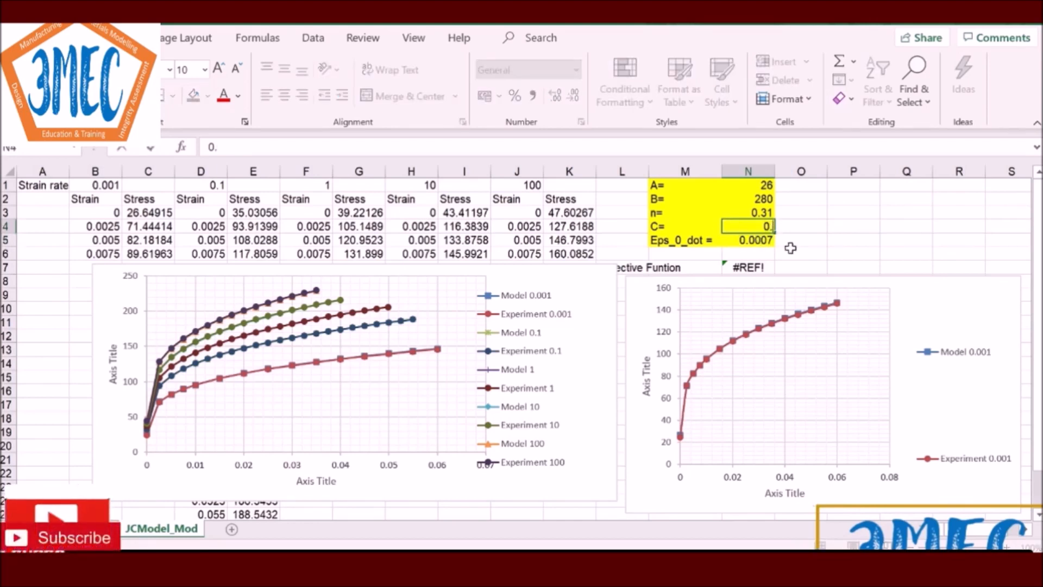
key("Return")
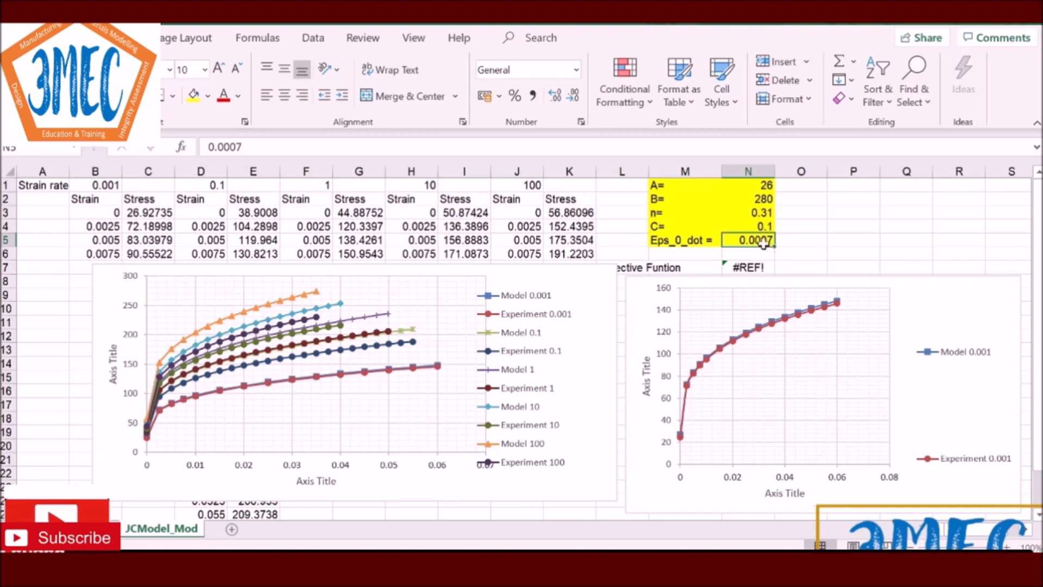
type("0.001")
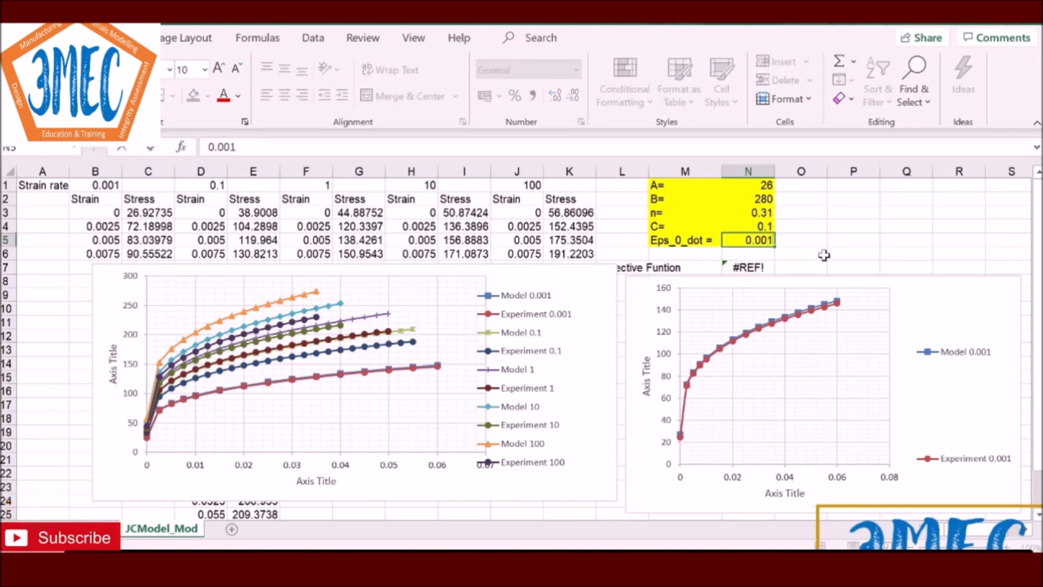
key("ctrl+Return")
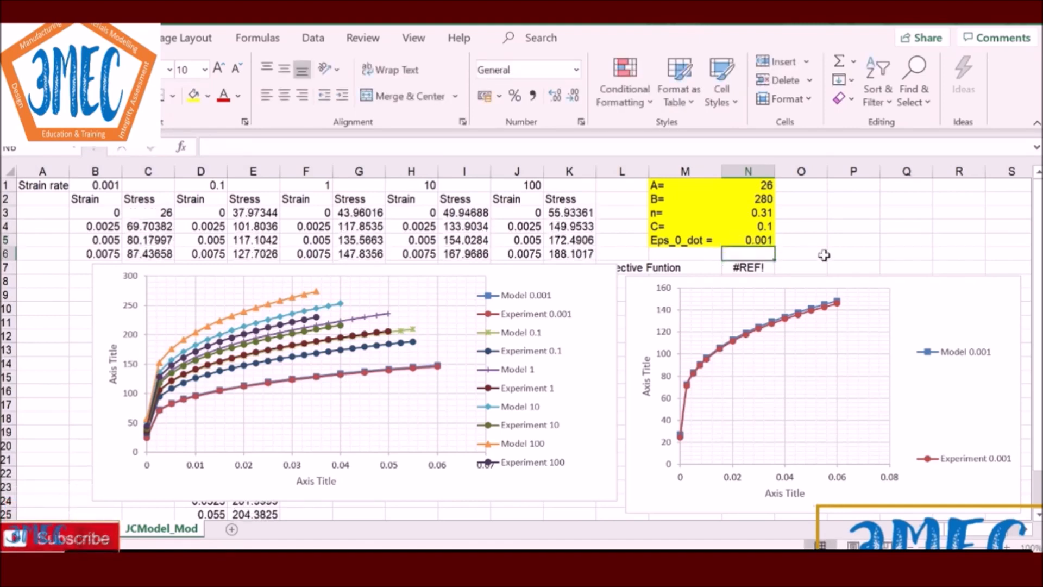
Try a value of 0.2 for parameter C in N4 and return it to 0.1
left_click(768, 225)
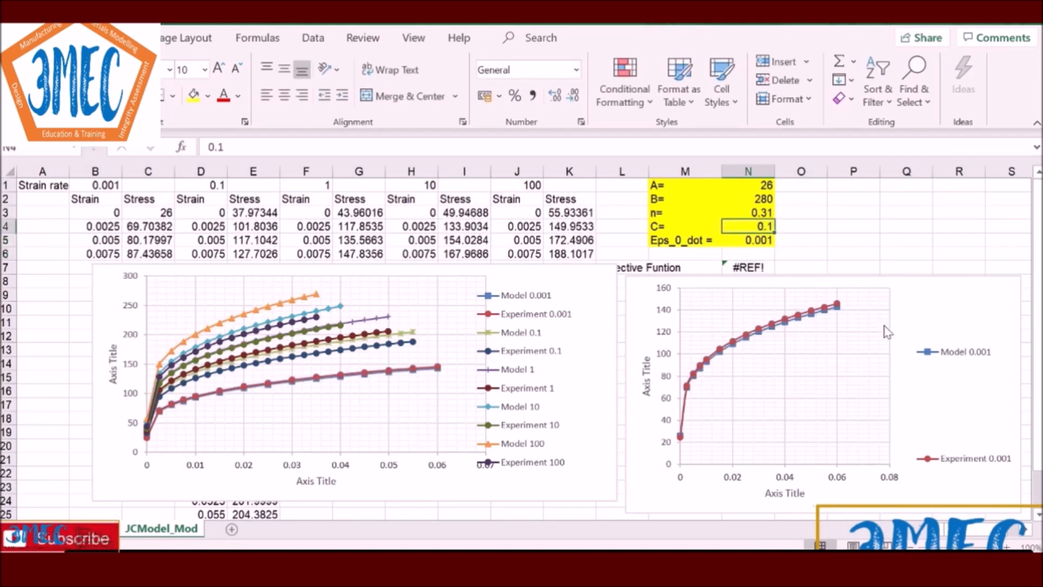
type("0.")
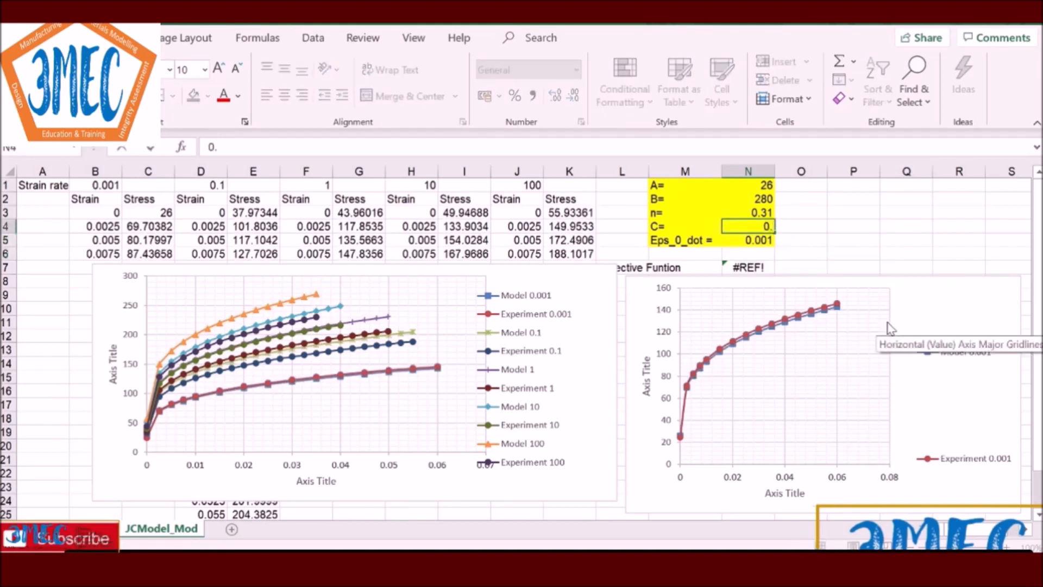
type("2")
key("Return")
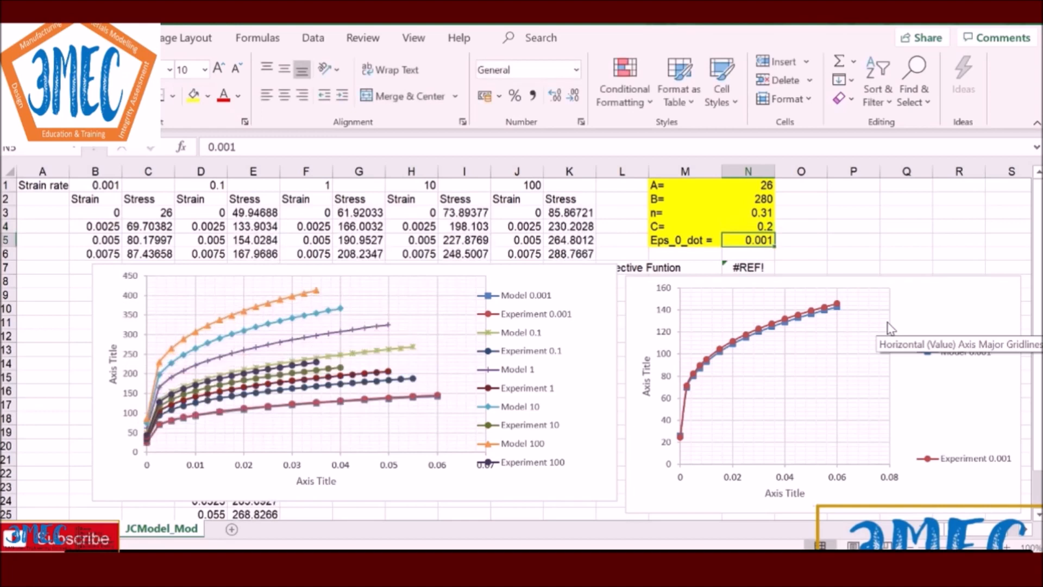
left_click(757, 225)
type("0")
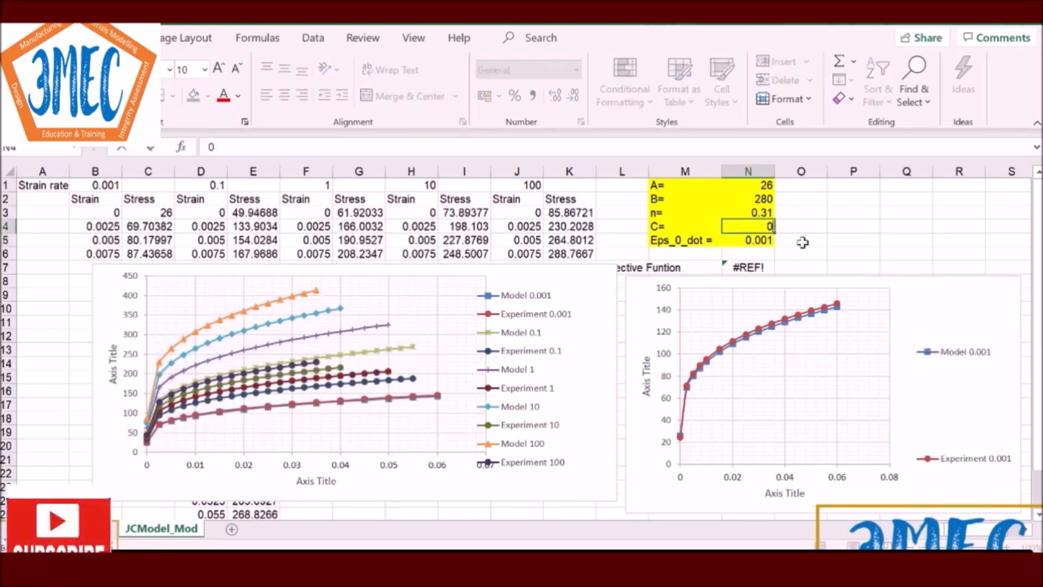
type(".1")
key("Return")
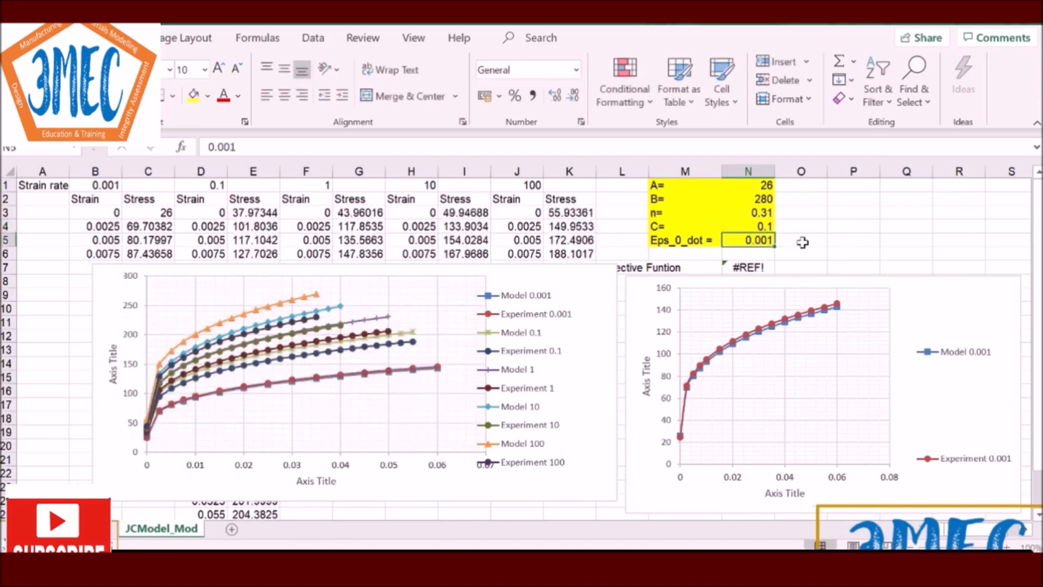
Reduce parameter C in N4 to 0.08 and further to 0.07 to compare the model and experiment curves
left_click(764, 227)
type("0.08")
key("Return")
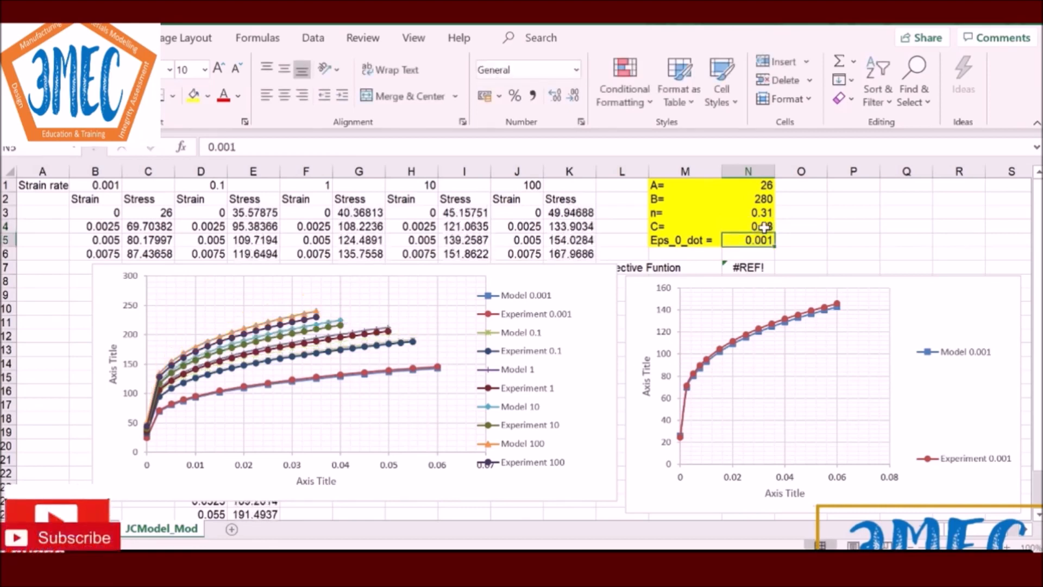
left_click(761, 228)
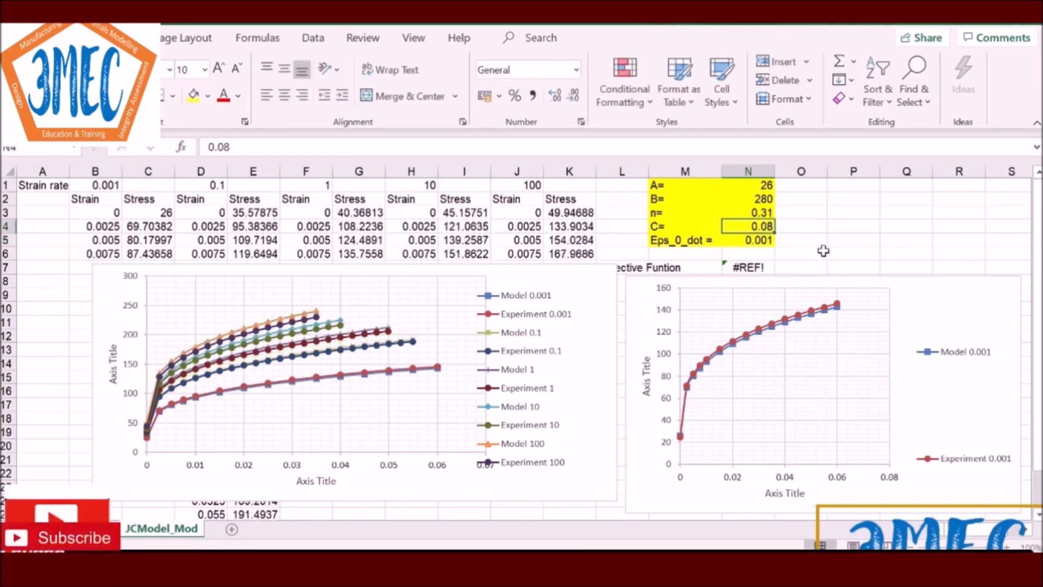
type("0")
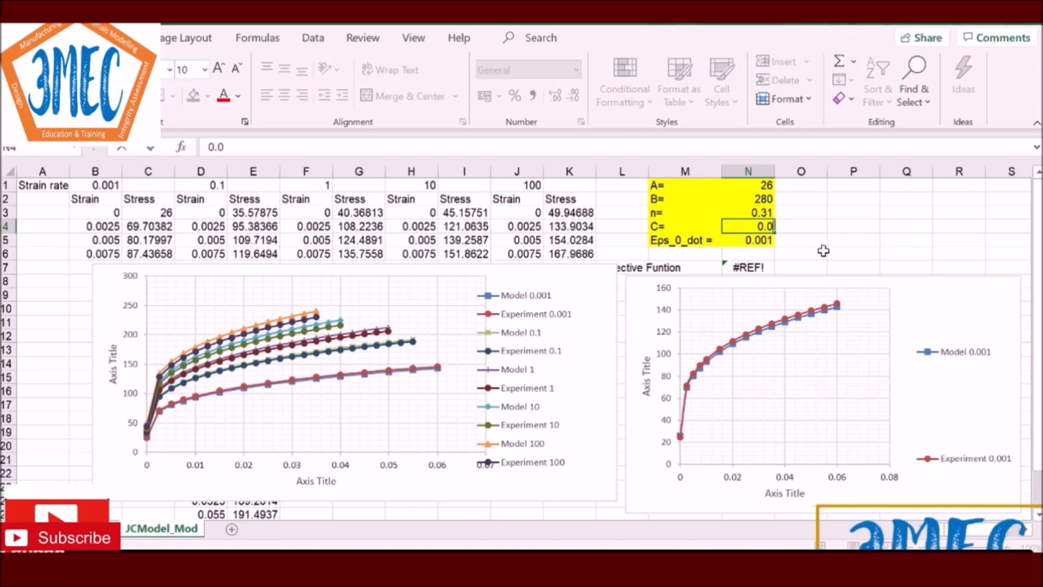
key("Return")
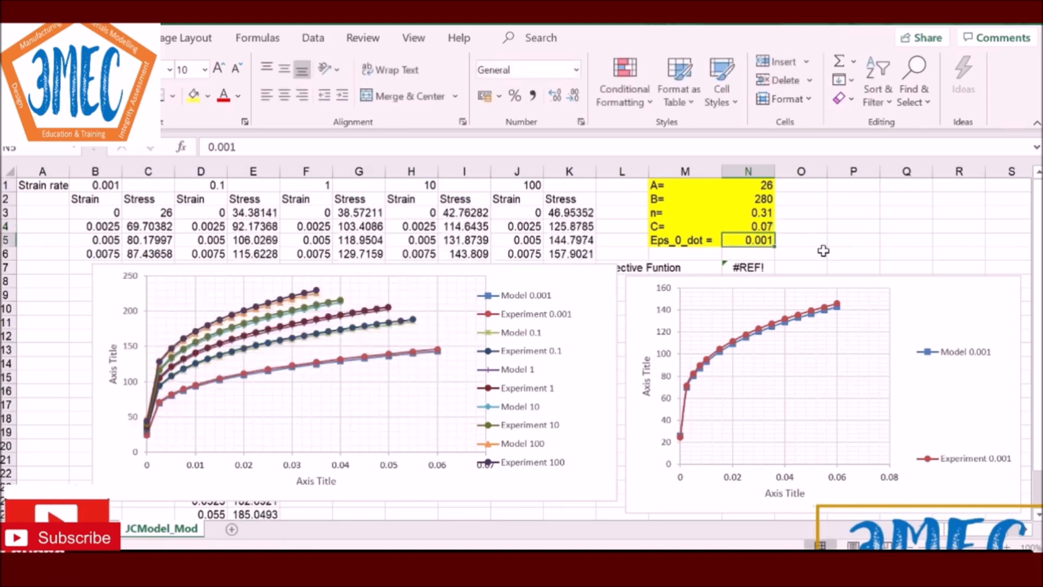
Try 0.75 for parameter C in N4 and correct it to 0.075
left_click(779, 232)
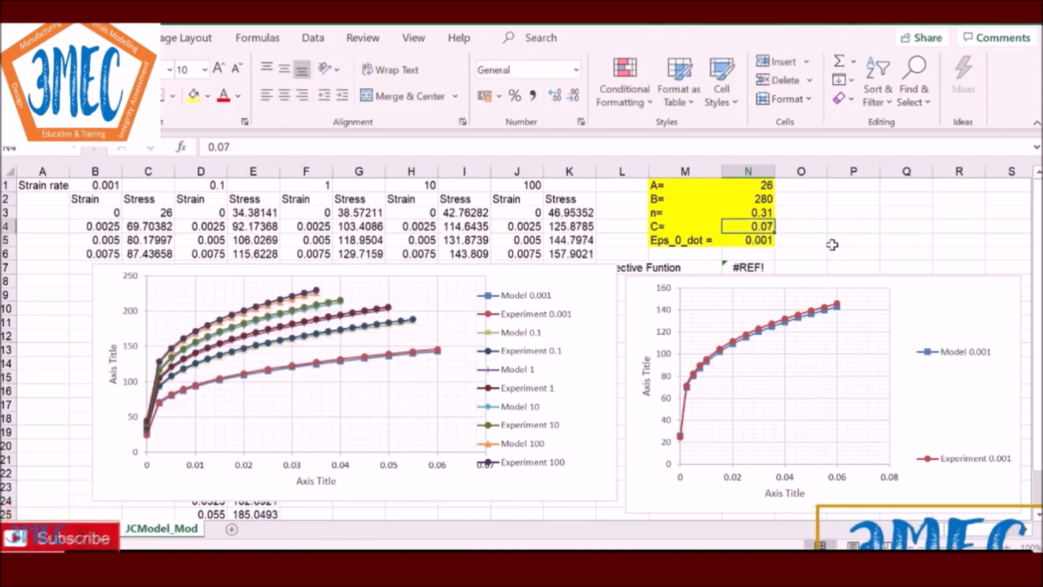
type("0")
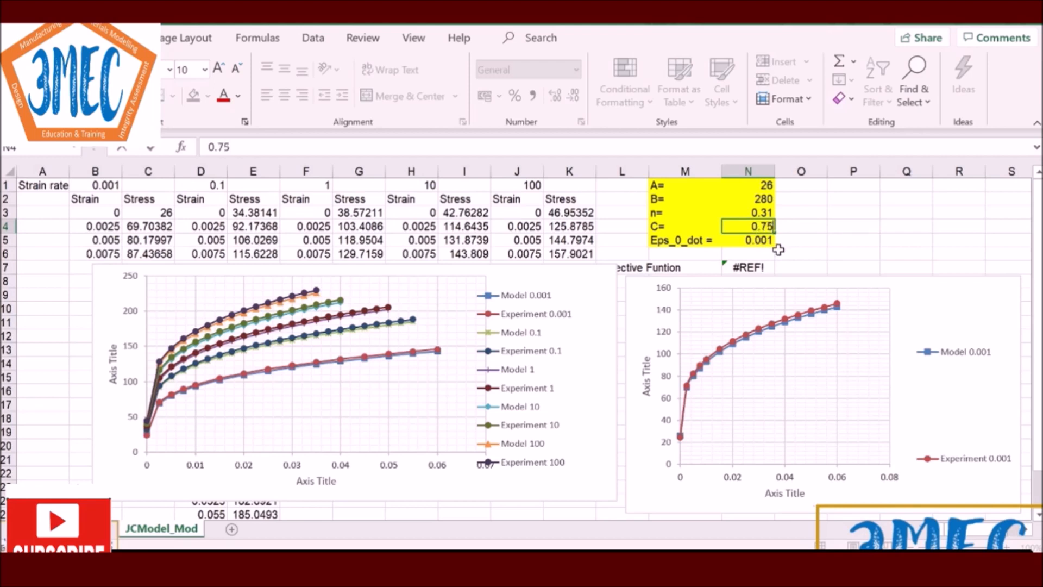
key("Return")
left_click(766, 226)
type("0.0")
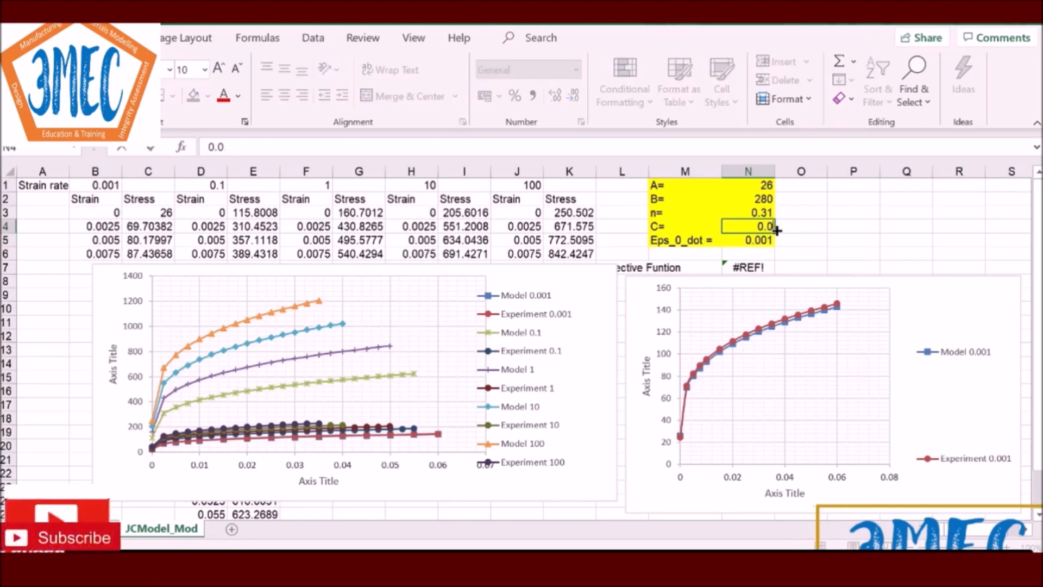
key("Return")
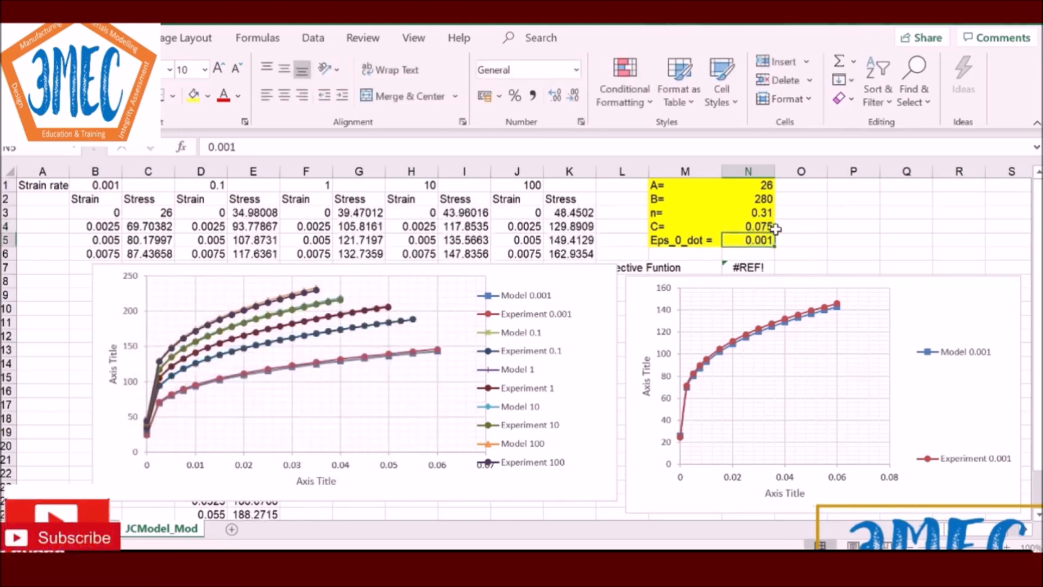
Refine parameter C in N4 by trying 0.076 and settling on 0.073, and select the parameter values in N1:N5
left_click(766, 226)
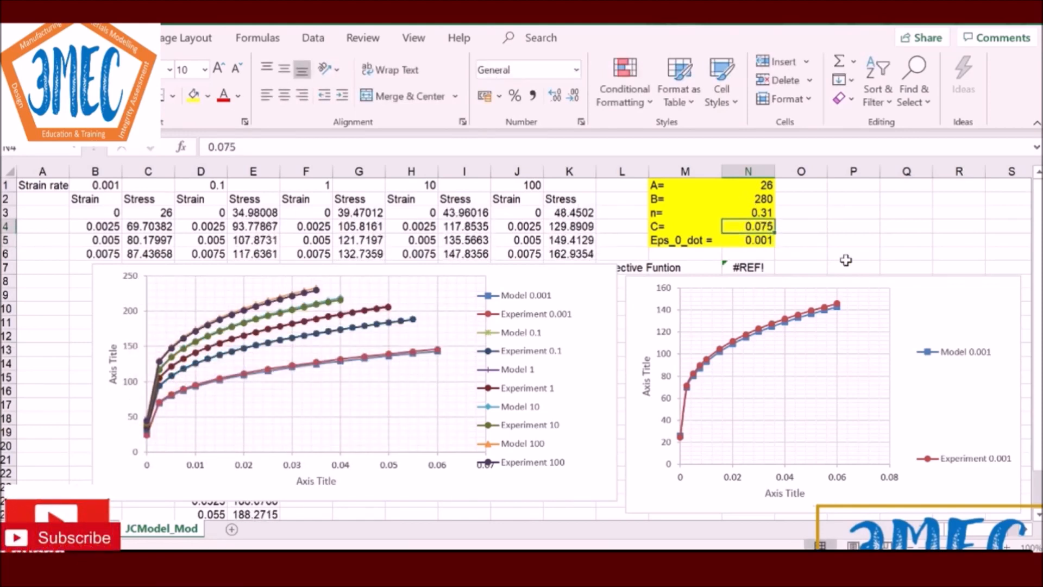
type("0.076")
key("Return")
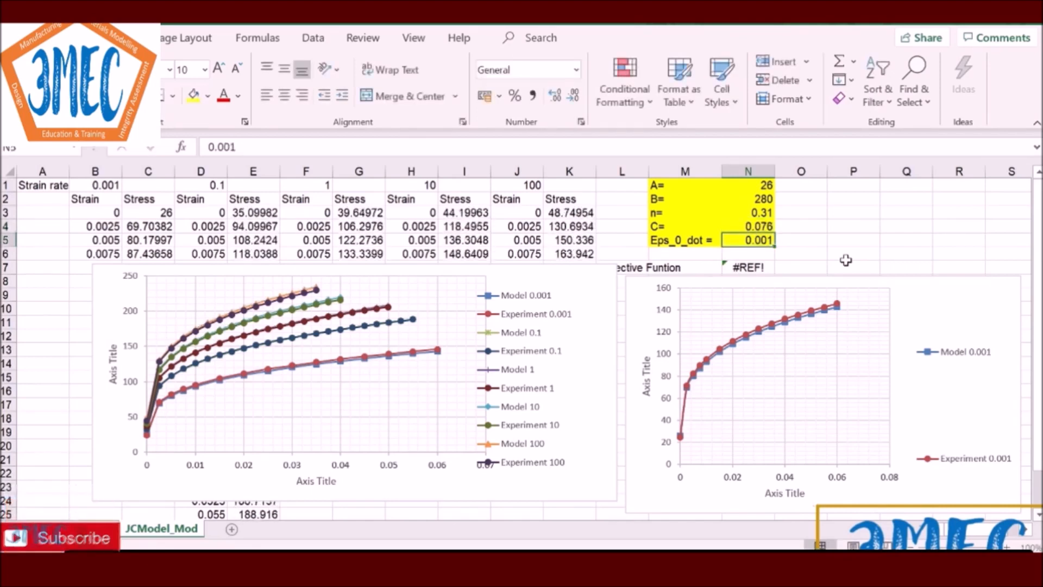
left_click(766, 228)
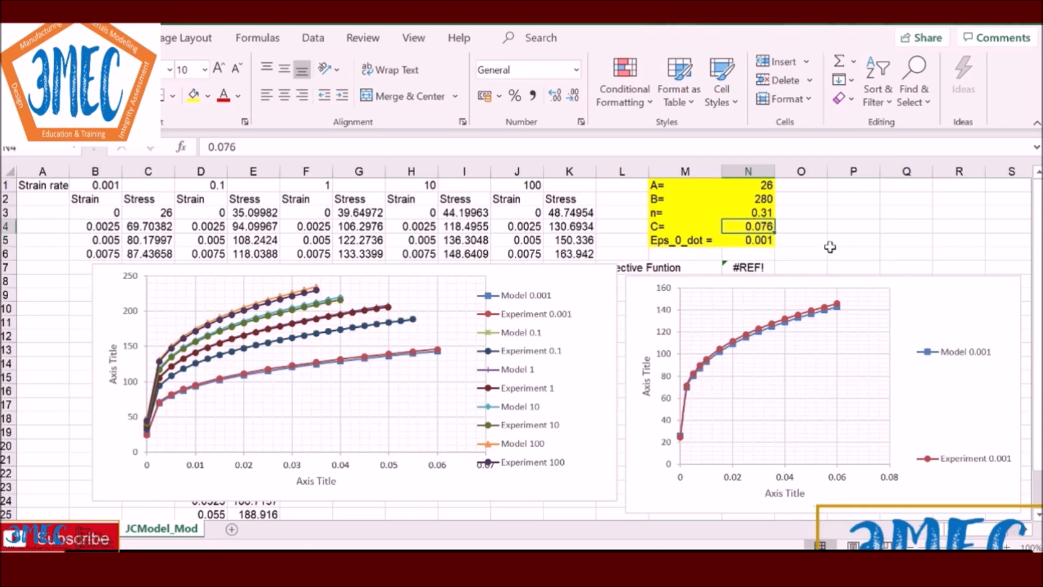
type("0.073")
key("Return")
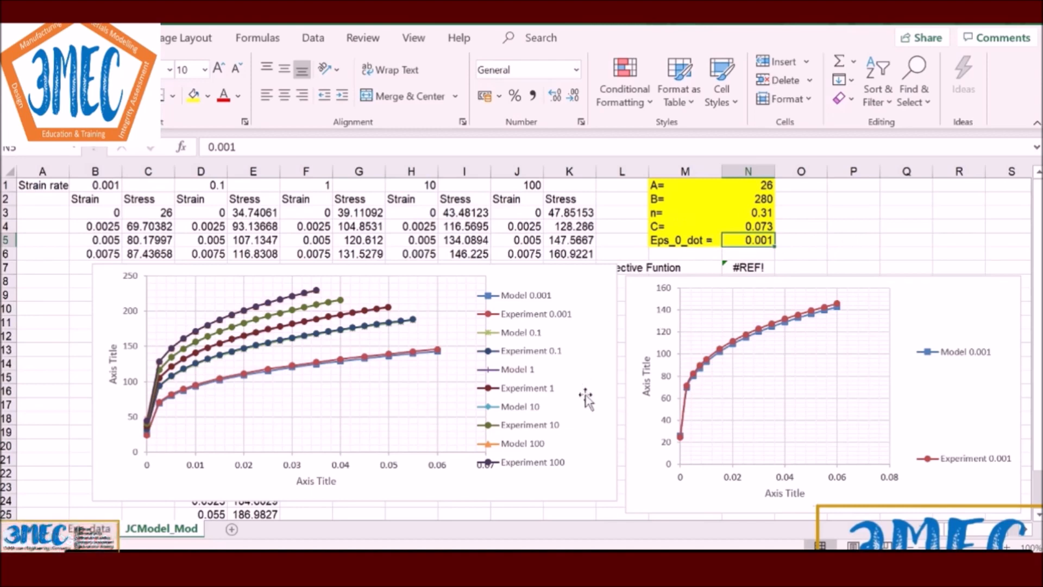
left_click_drag(757, 186, 740, 235)
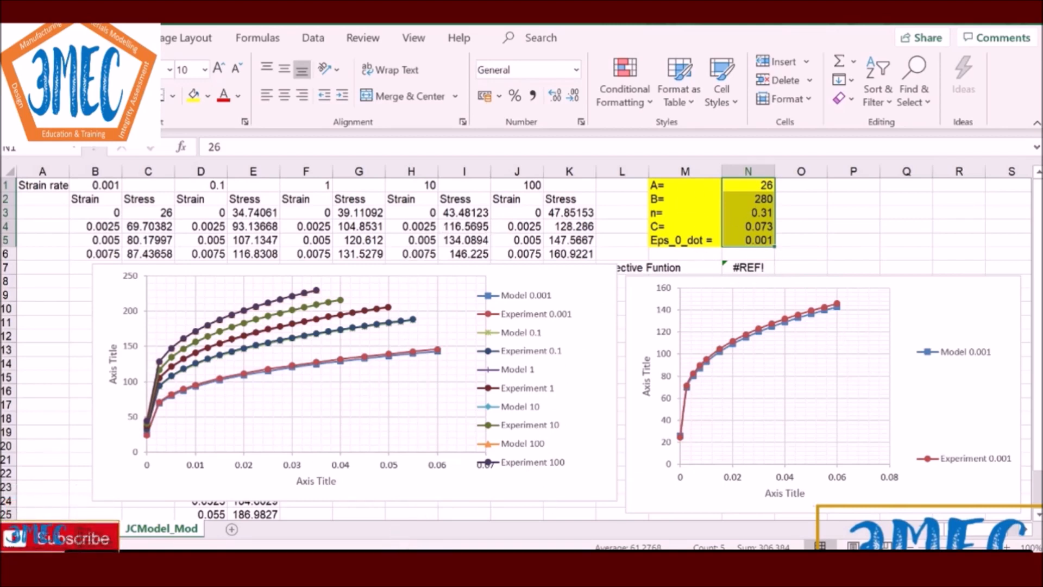
Switch to the Abaqus remote session and start a 3D deformable solid extrusion part with approximate size 200 in the Part module
mouse_move(424, 568)
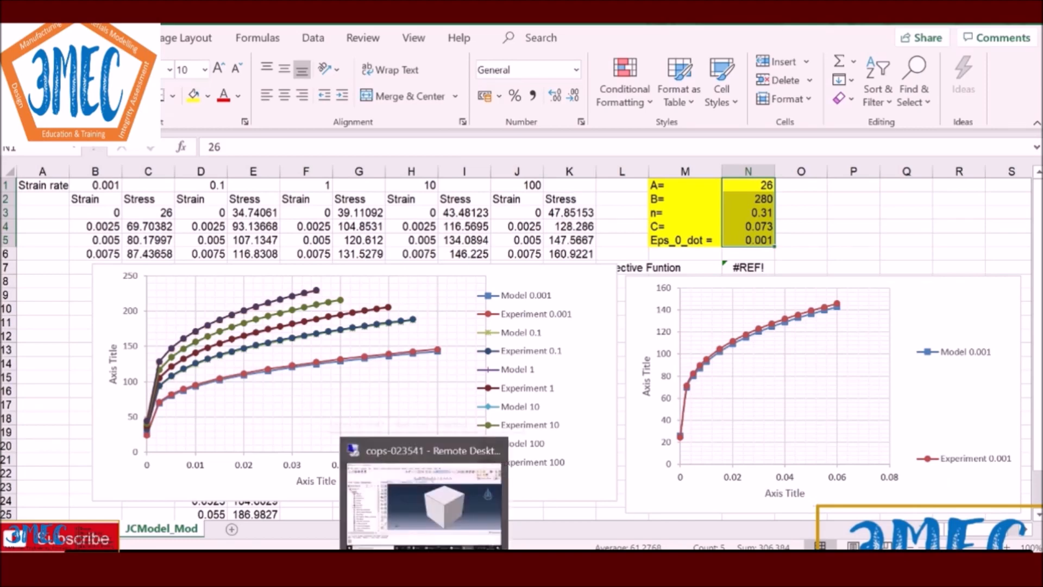
left_click(423, 489)
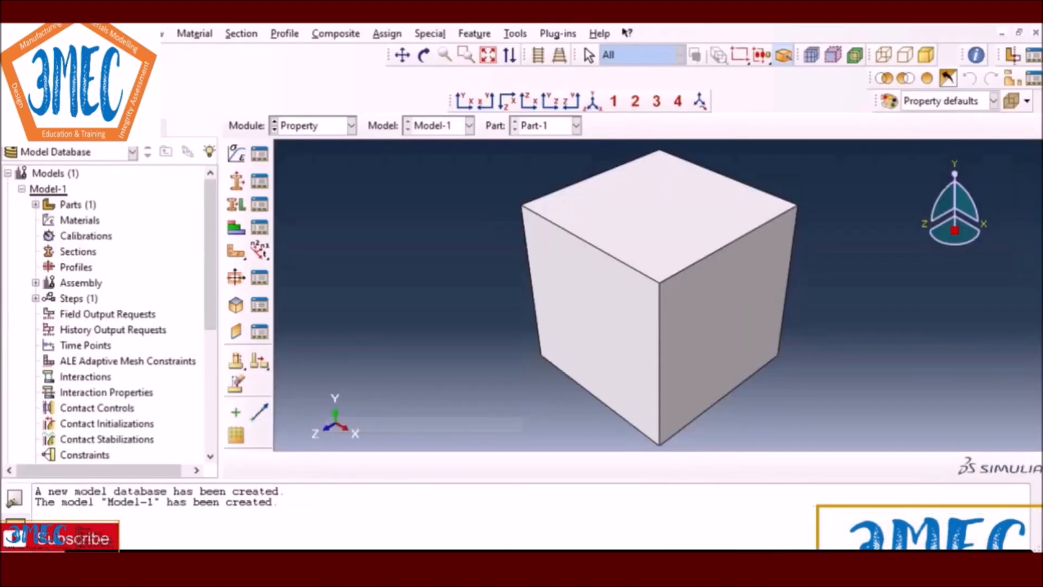
left_click(324, 126)
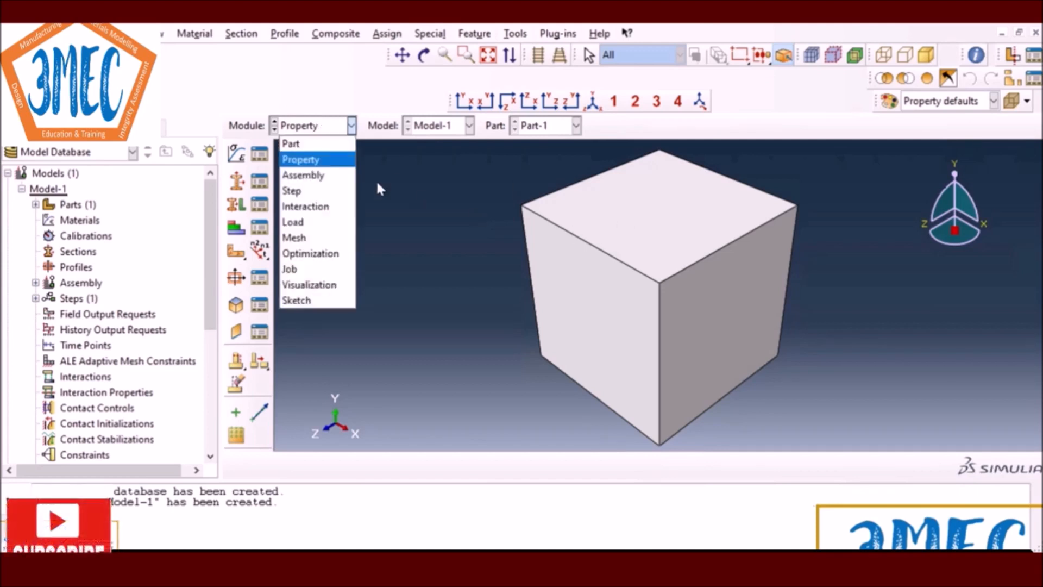
left_click(291, 144)
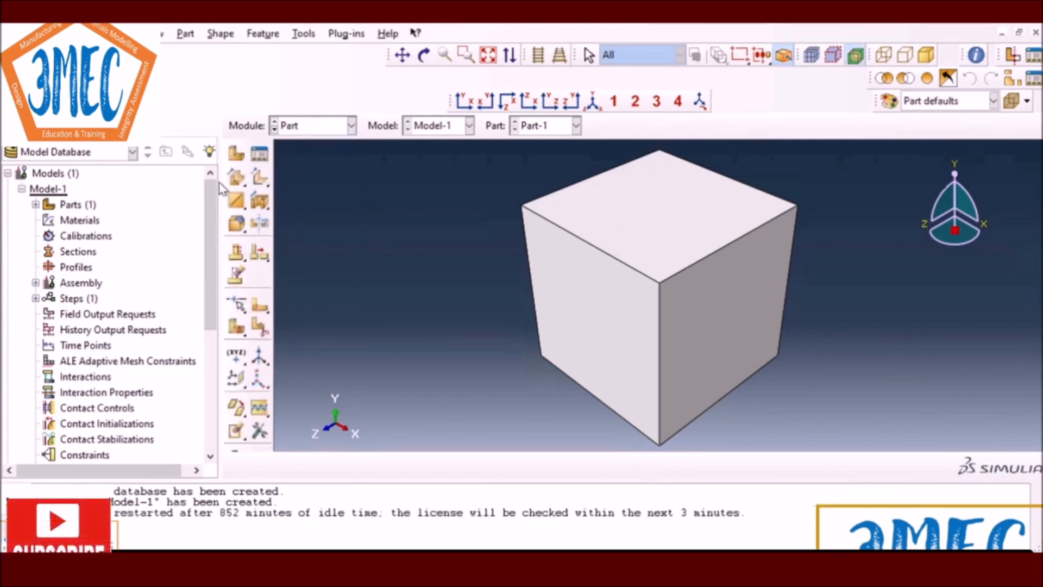
left_click(236, 154)
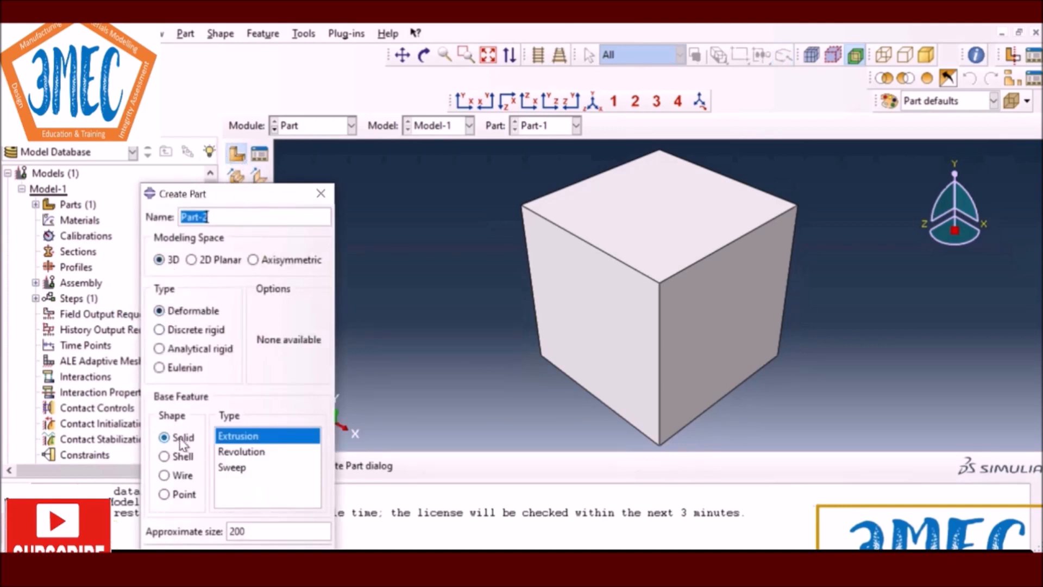
left_click(207, 549)
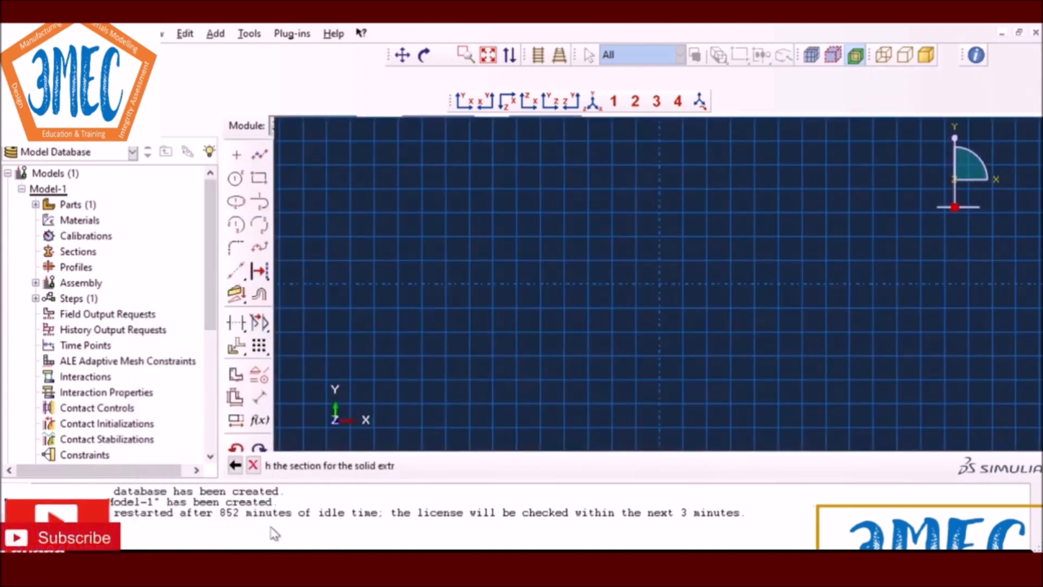
left_click(259, 156)
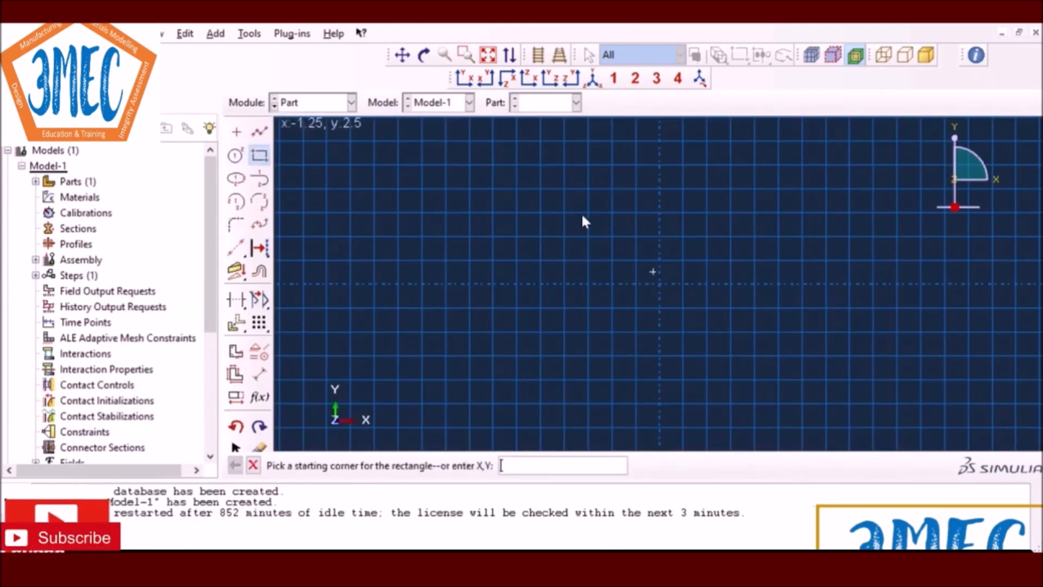
left_click(730, 314)
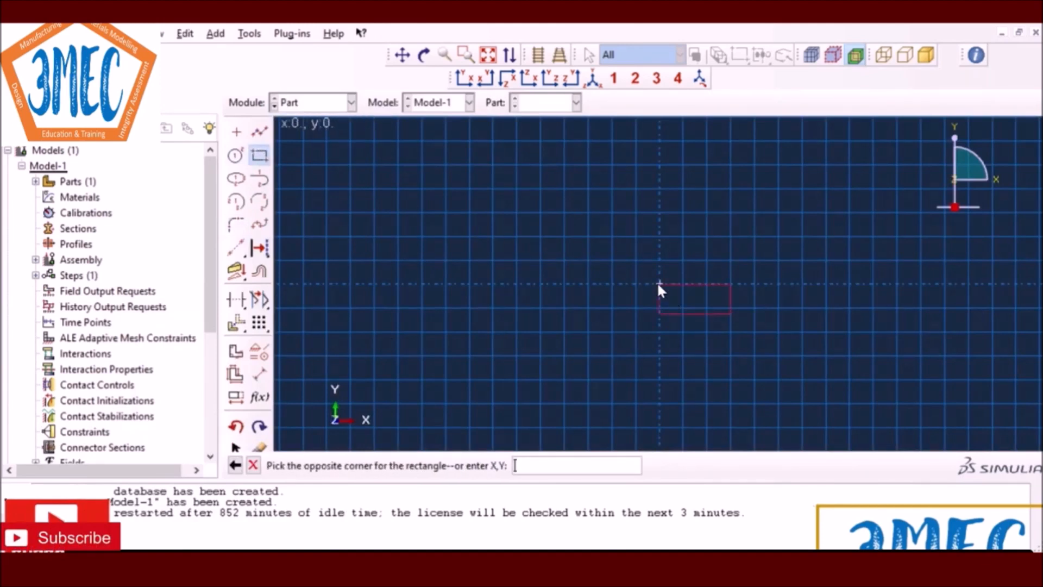
left_click(659, 284)
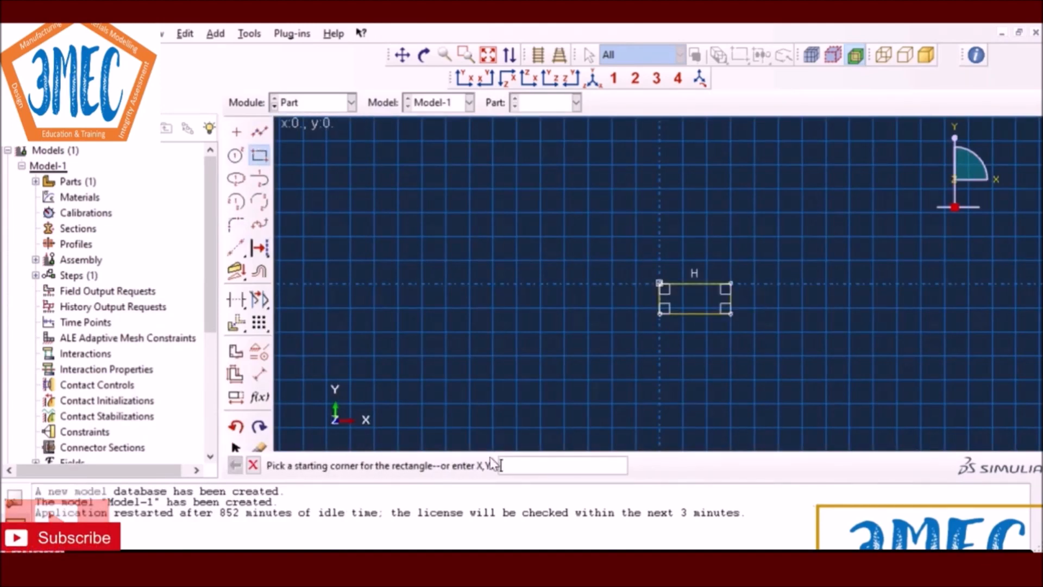
left_click(252, 465)
left_click(463, 466)
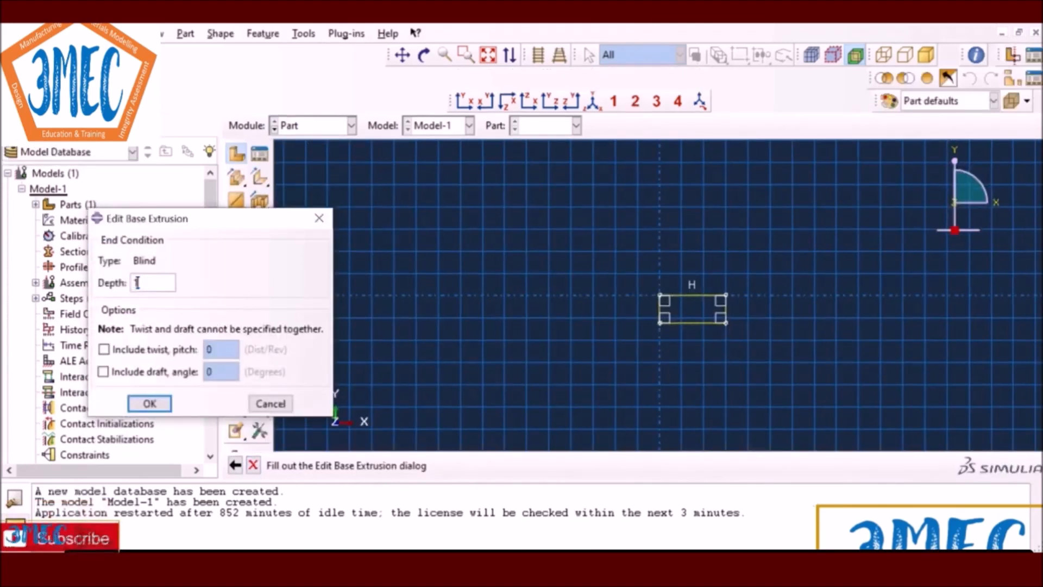
left_click(270, 403)
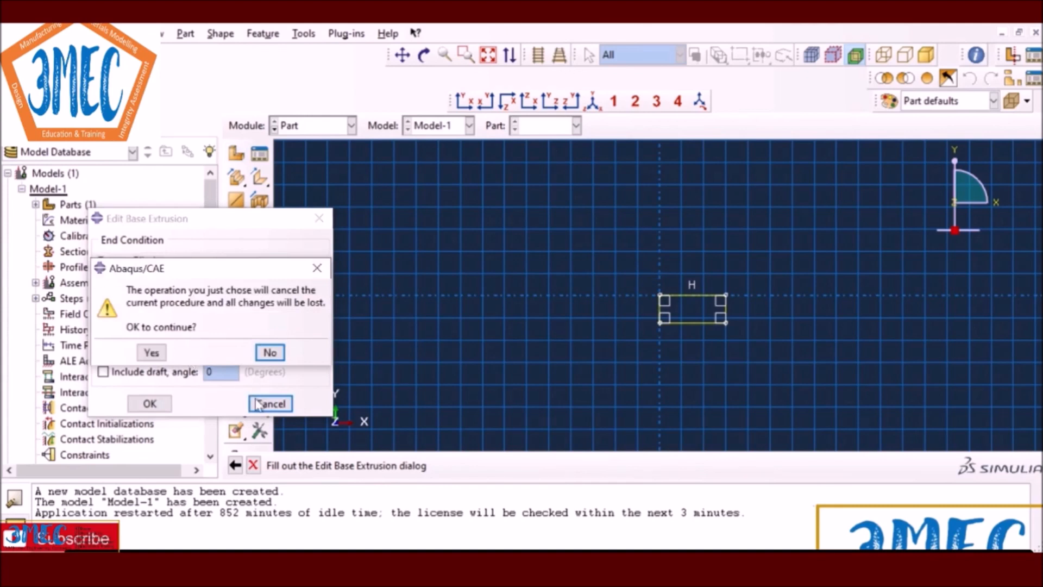
left_click(261, 352)
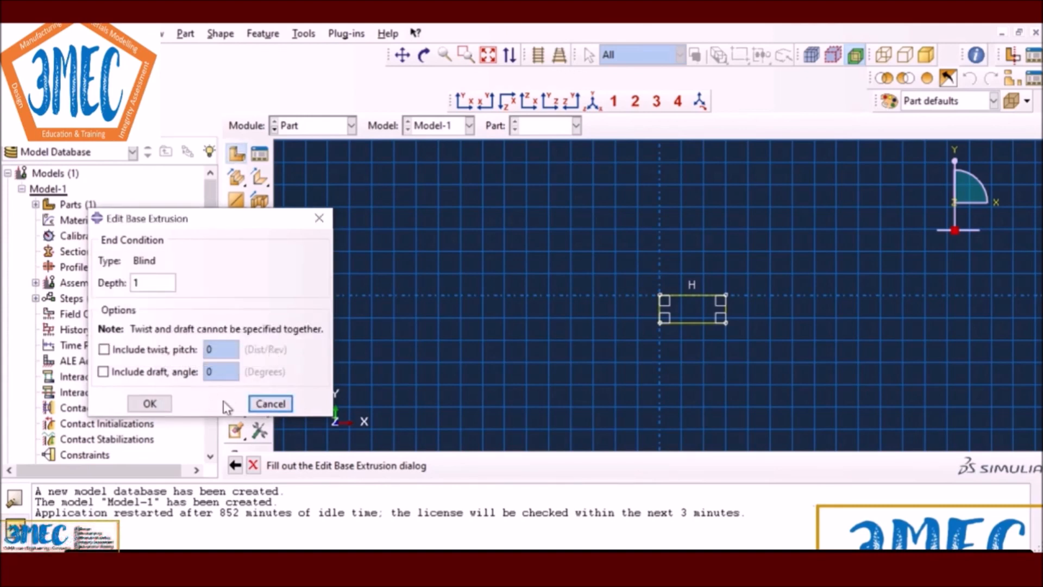
left_click(270, 404)
left_click(149, 352)
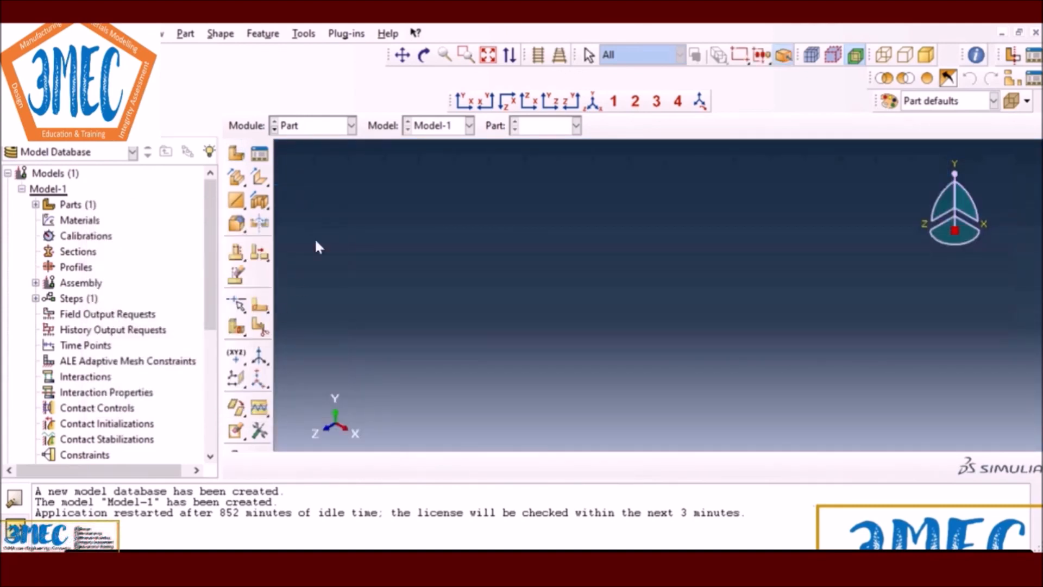
Display the existing Part-1 cube and start a new material in the Property module
left_click(538, 125)
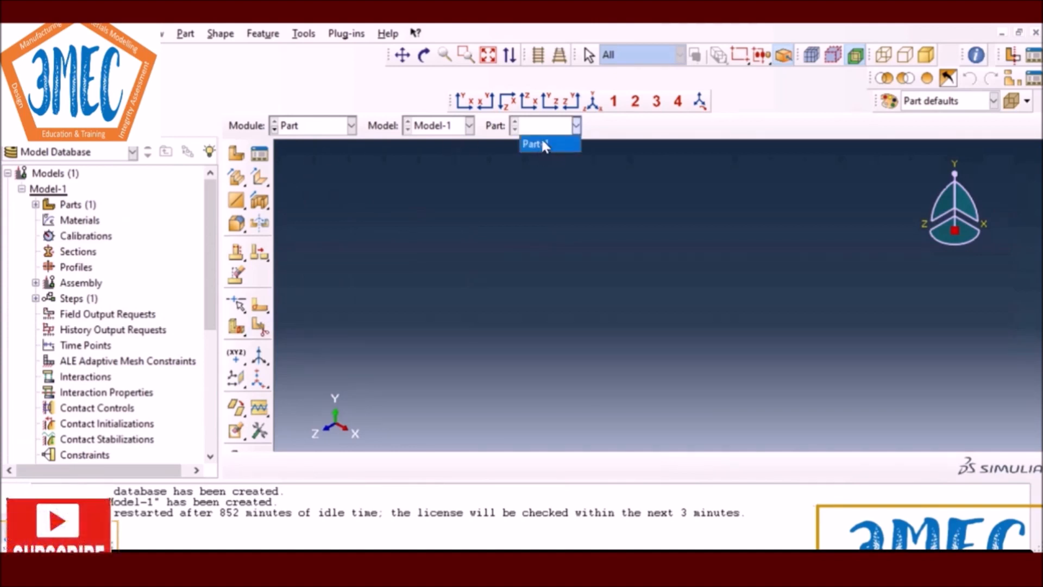
left_click(542, 142)
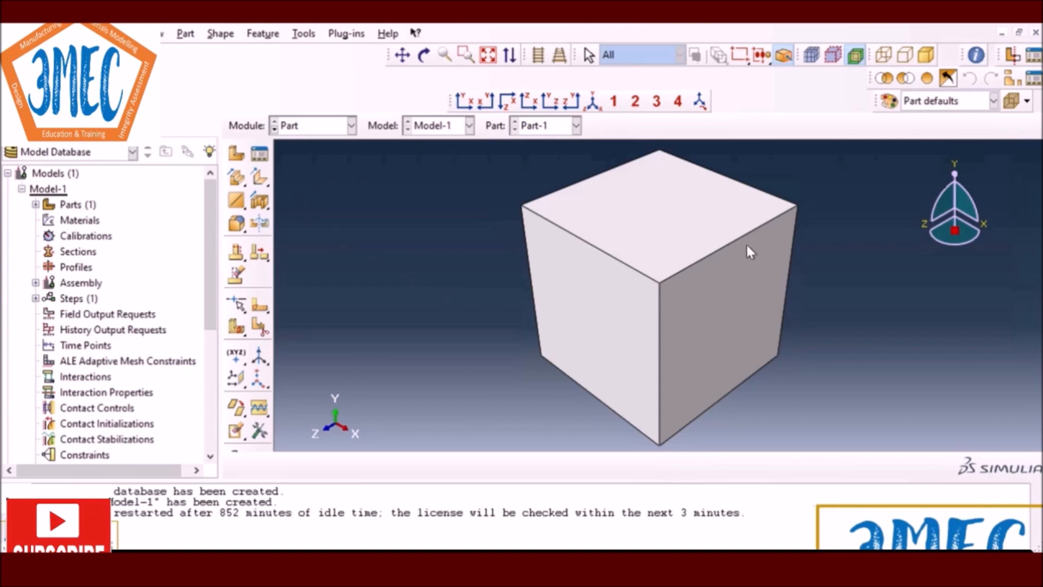
left_click(322, 130)
left_click(304, 157)
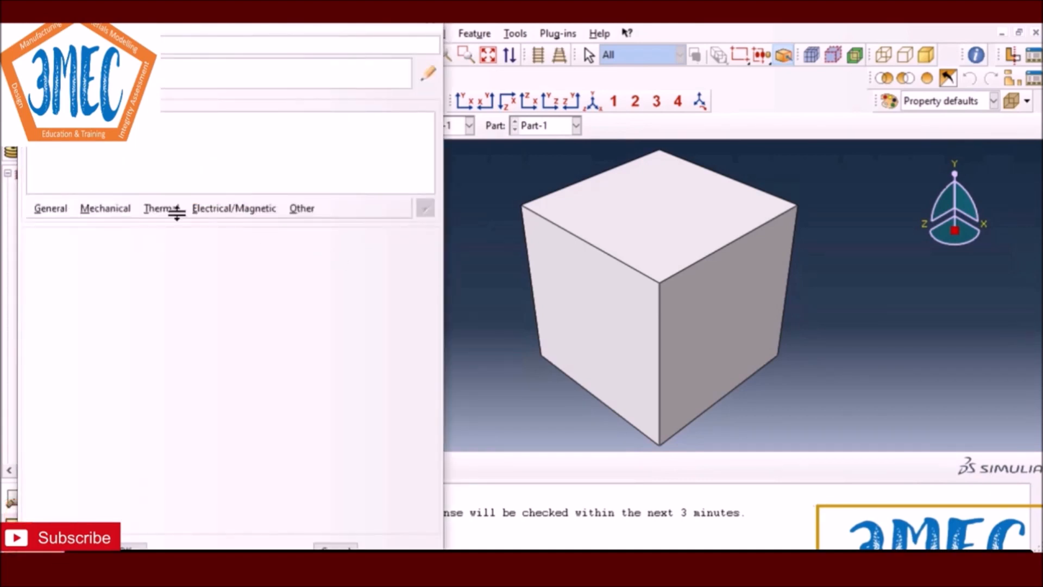
Add isotropic elastic behavior to the material with Young's modulus 200000 and Poisson's ratio 0.3
left_click(90, 212)
mouse_move(146, 226)
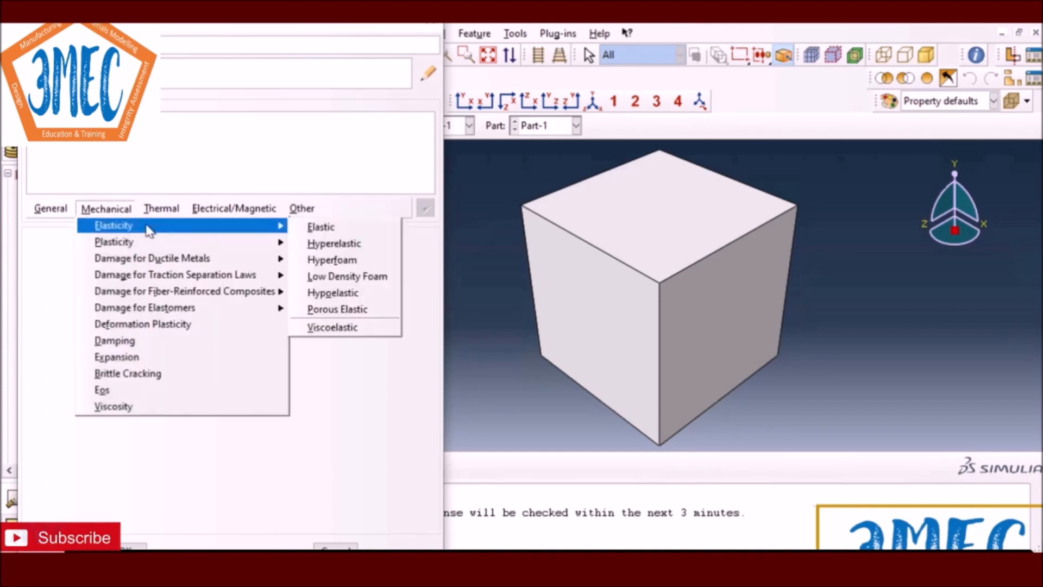
left_click(348, 227)
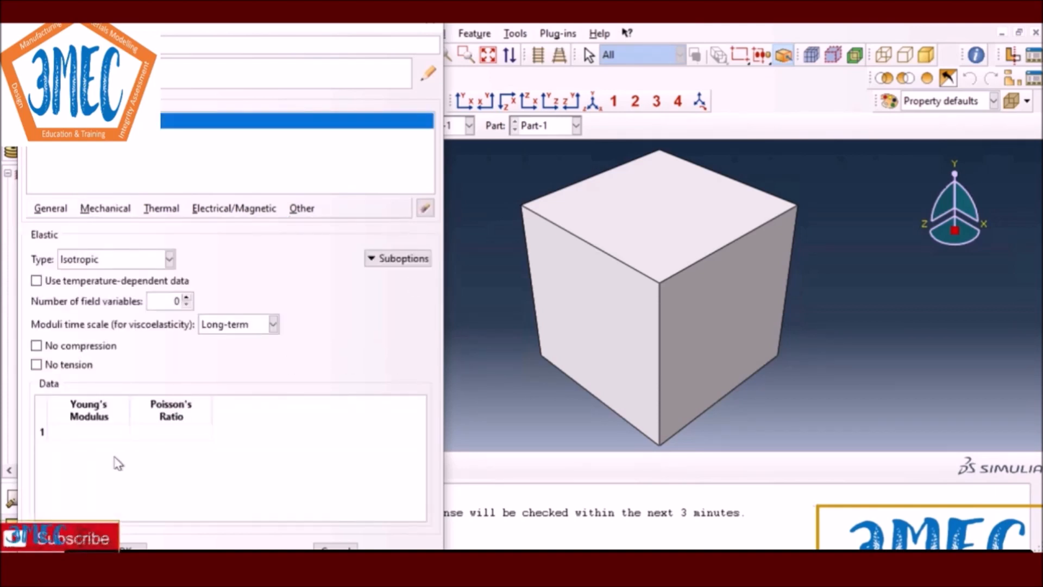
left_click(88, 431)
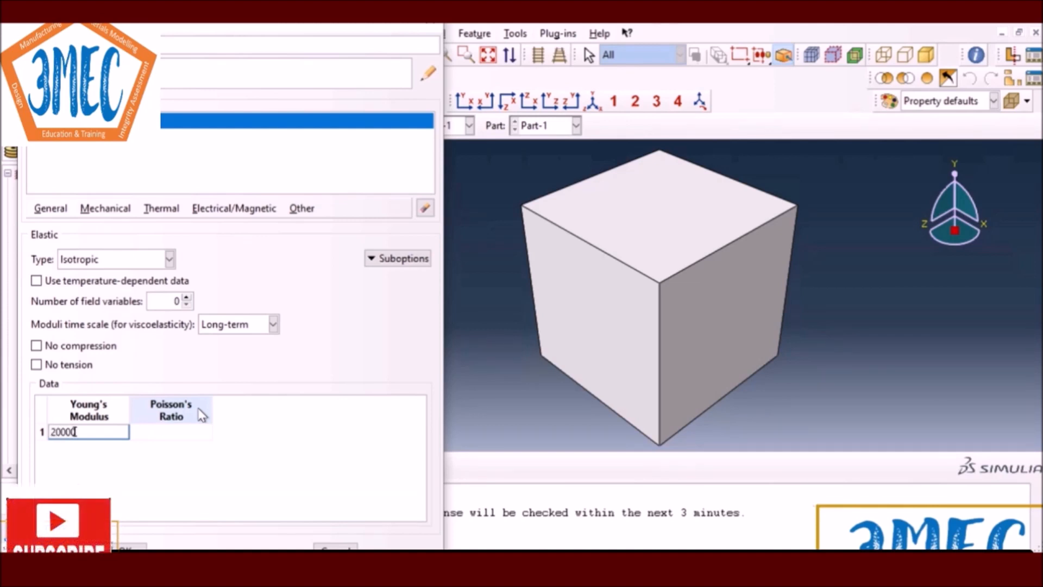
left_click(152, 433)
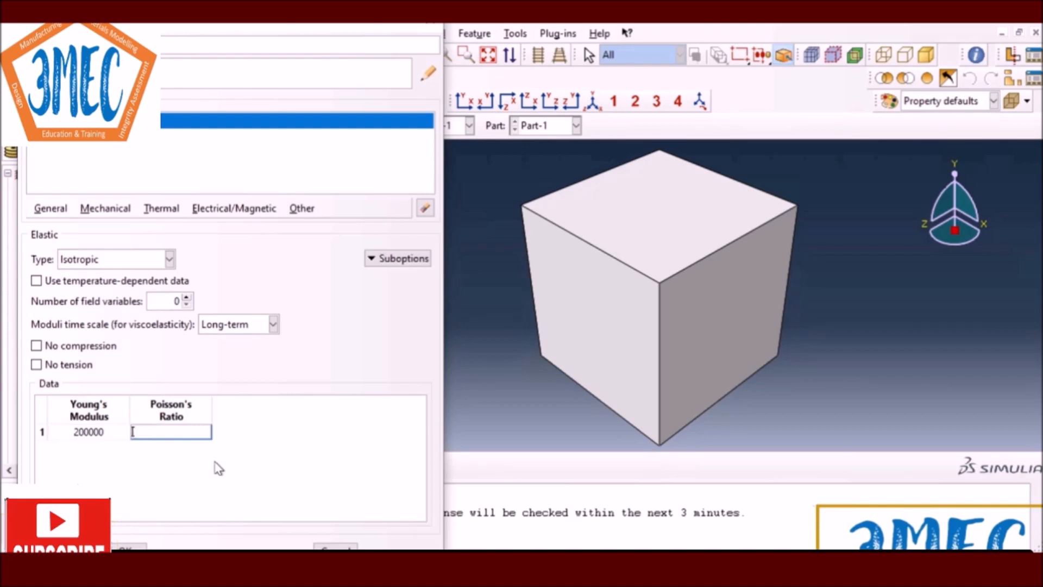
type("0.3")
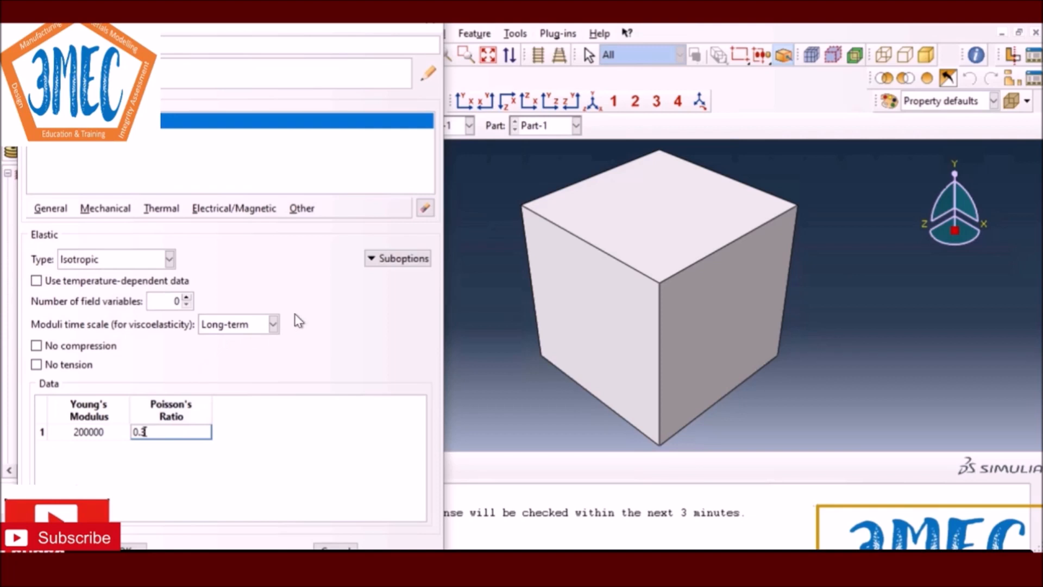
Add plastic behavior to the material and set its hardening to Johnson-Cook
left_click(106, 211)
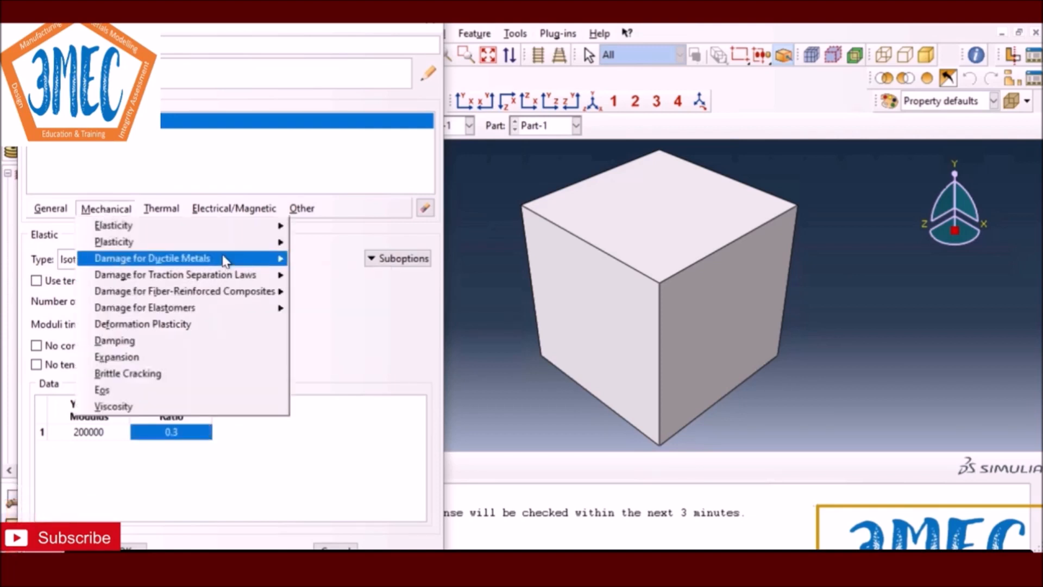
mouse_move(241, 244)
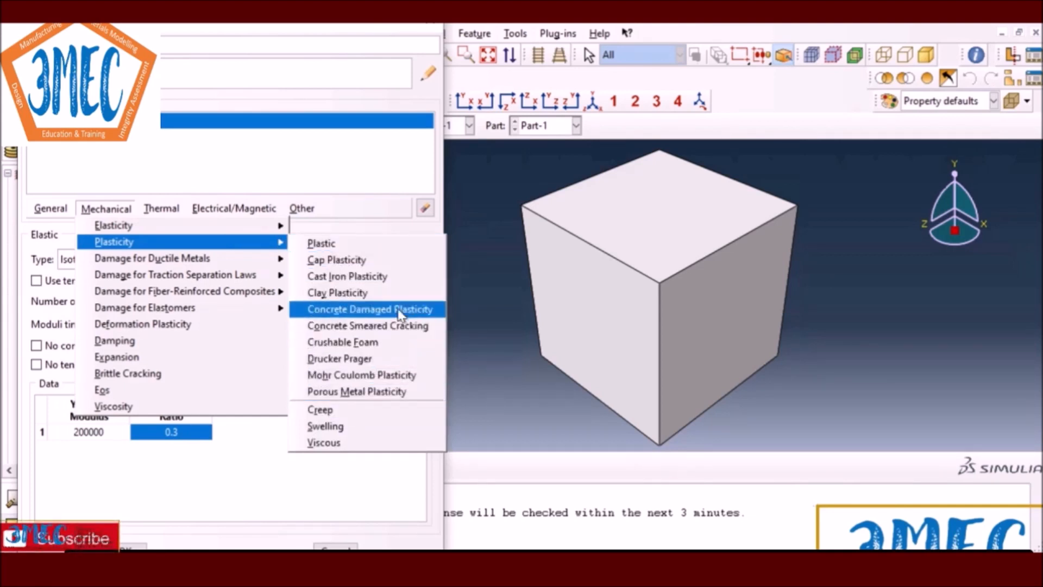
left_click(399, 248)
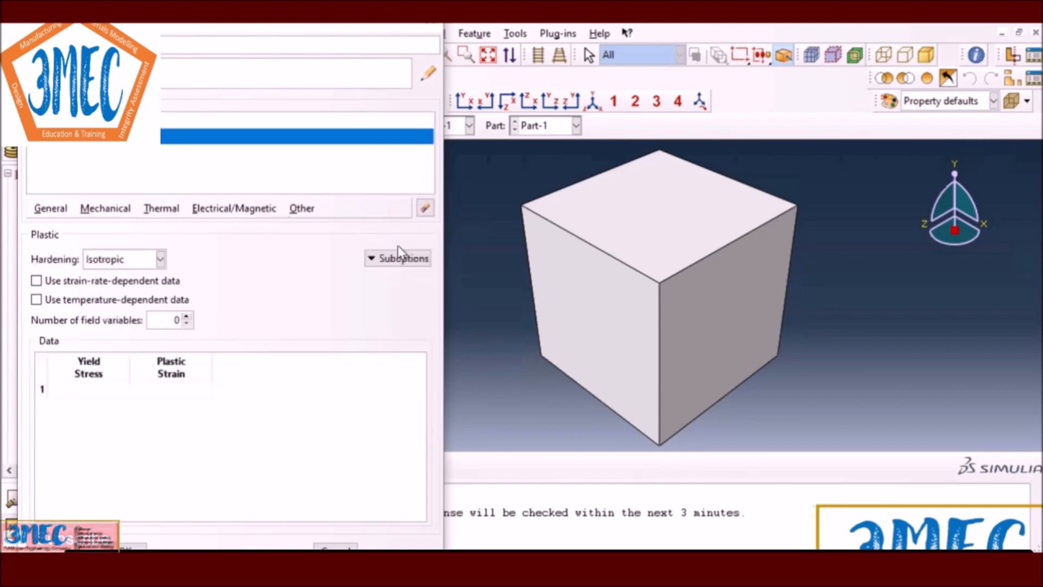
left_click(160, 260)
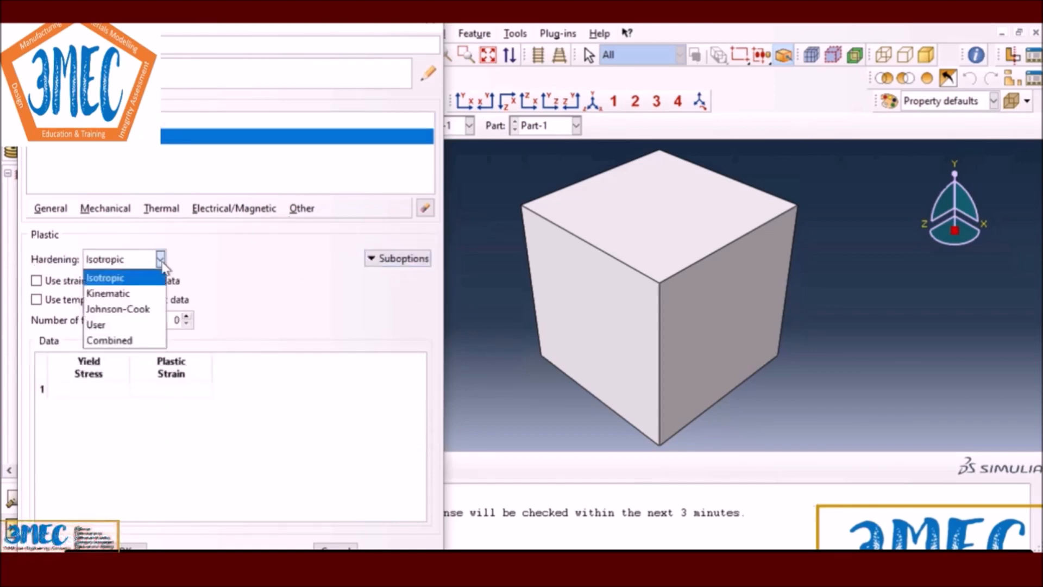
left_click(140, 308)
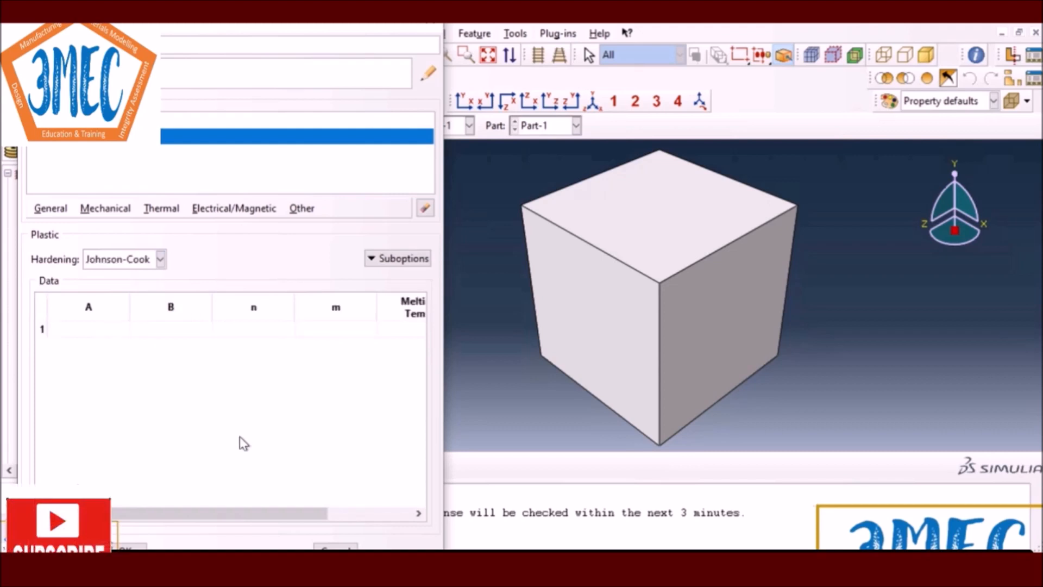
Check the fitted parameters in the Excel sheet and enter A 26, B 280, n 0.31 and m 0 as Johnson-Cook plastic data
left_click(93, 333)
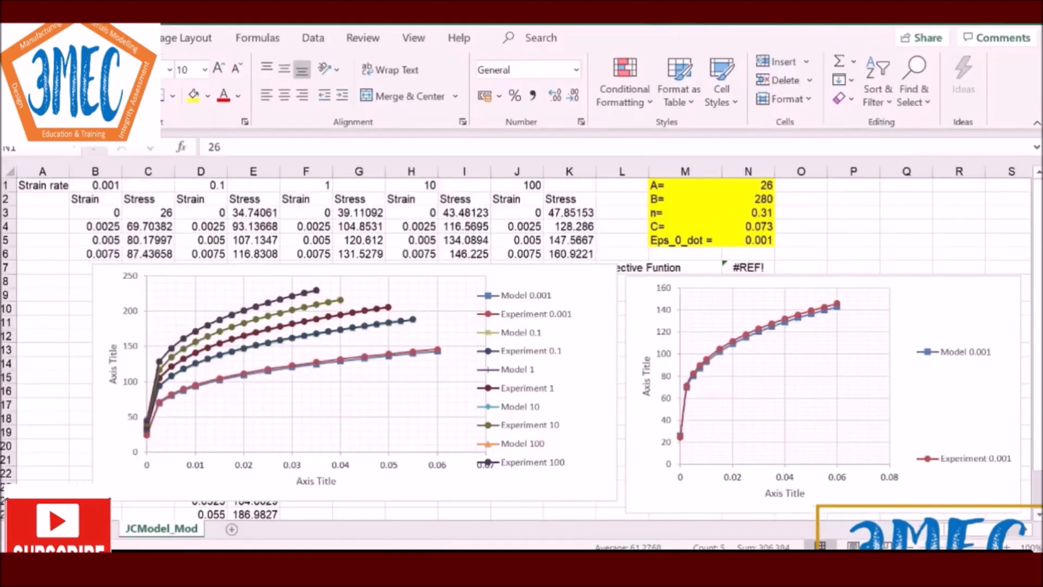
left_click_drag(749, 185, 748, 241)
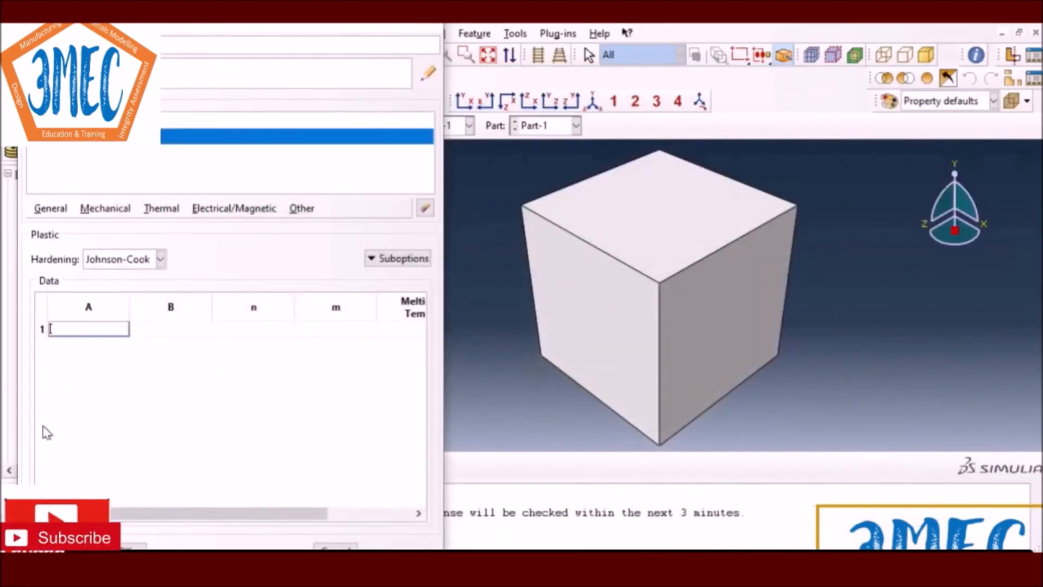
type("26")
key("Tab")
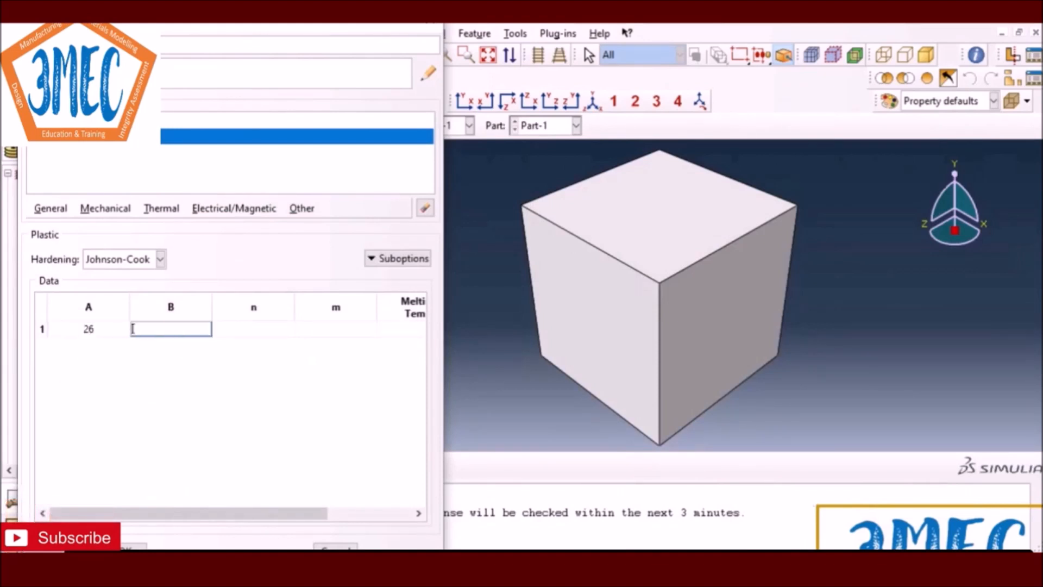
type("280")
key("Tab")
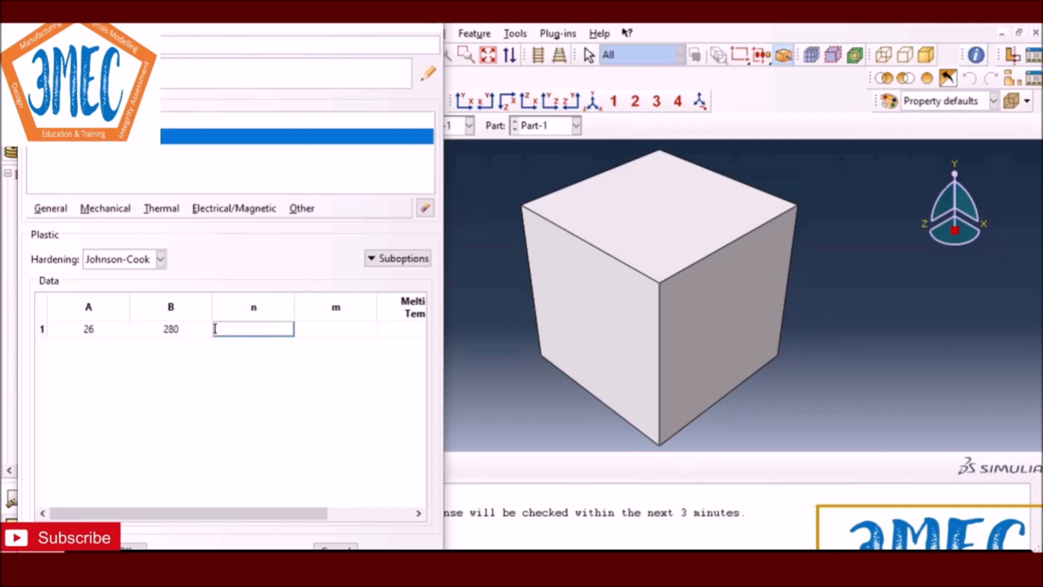
type("0.3")
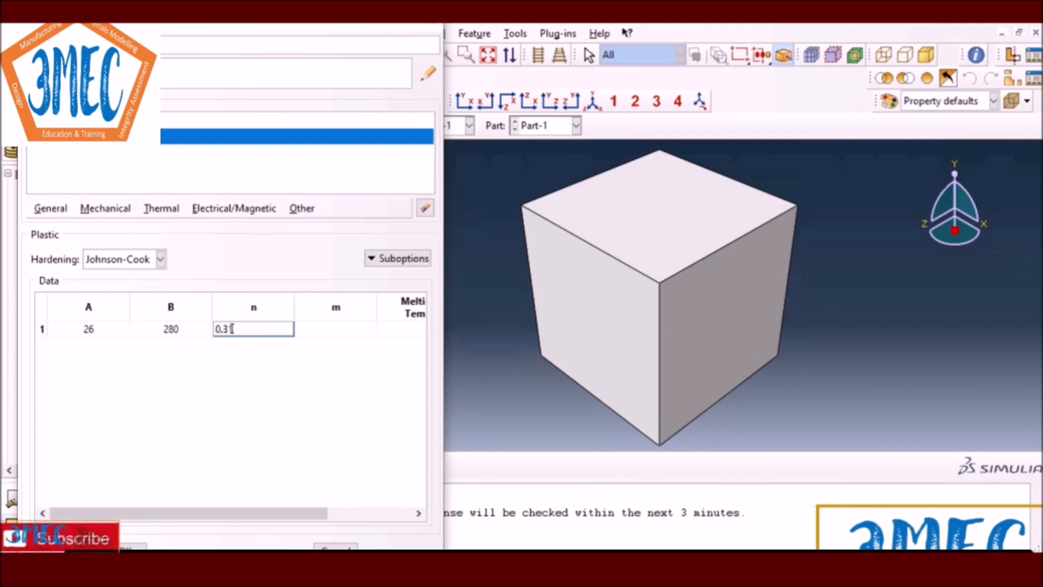
type("1")
key("Tab")
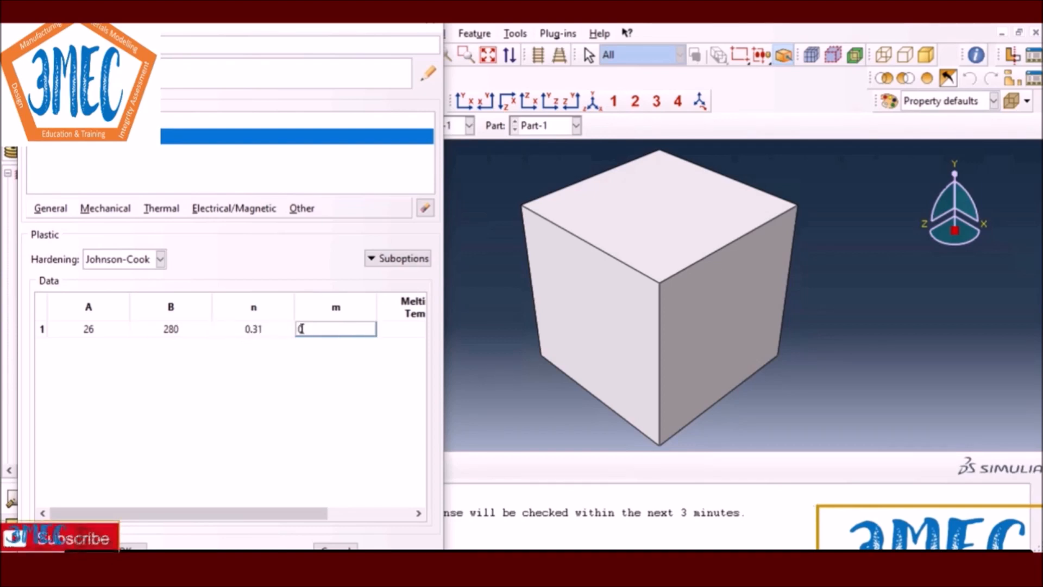
Set both the melting temperature and the transition temperature of the Johnson-Cook data to 25
left_click(352, 514)
key("Tab")
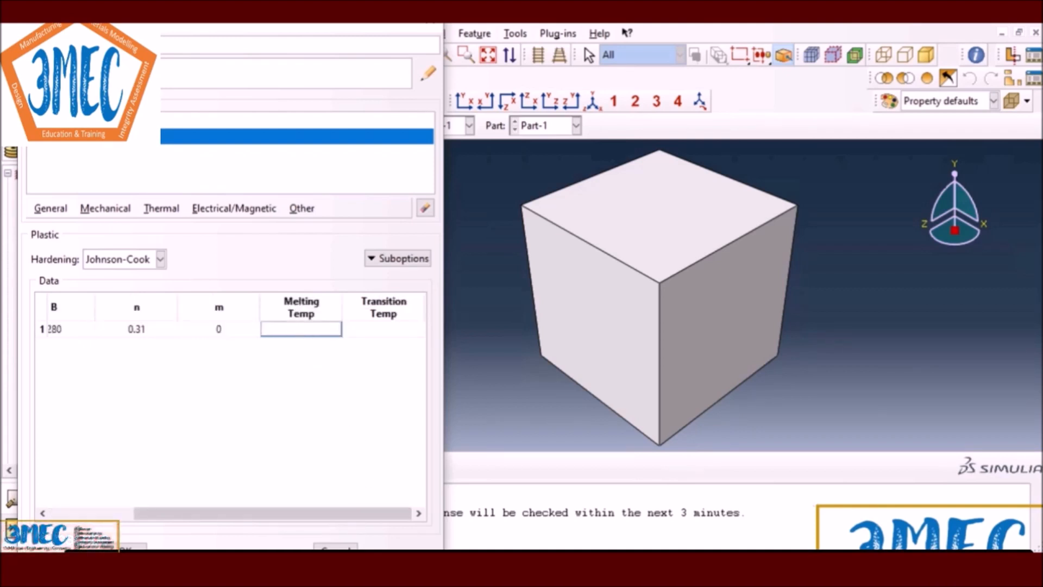
type("25")
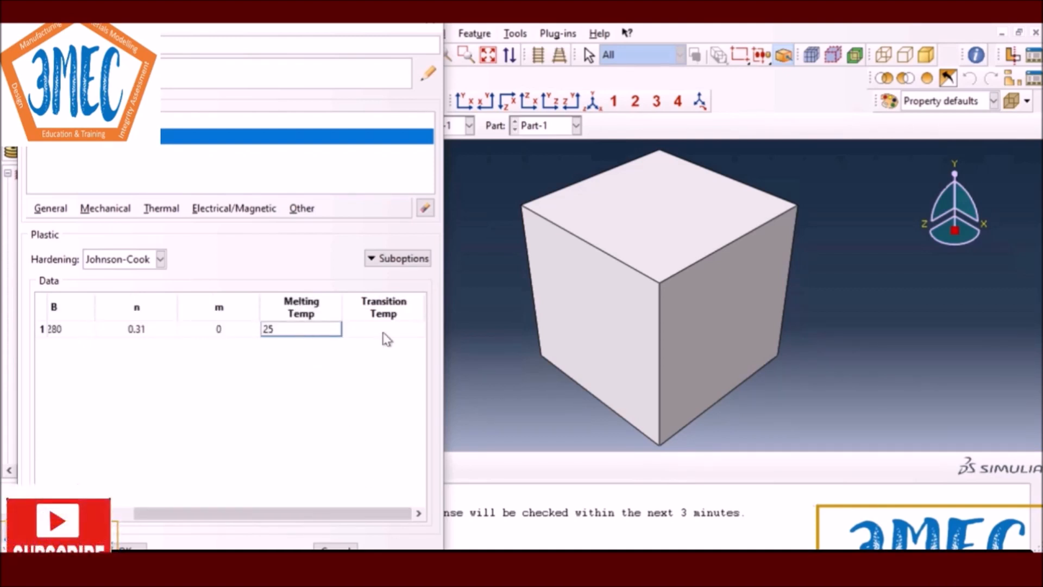
key("Tab")
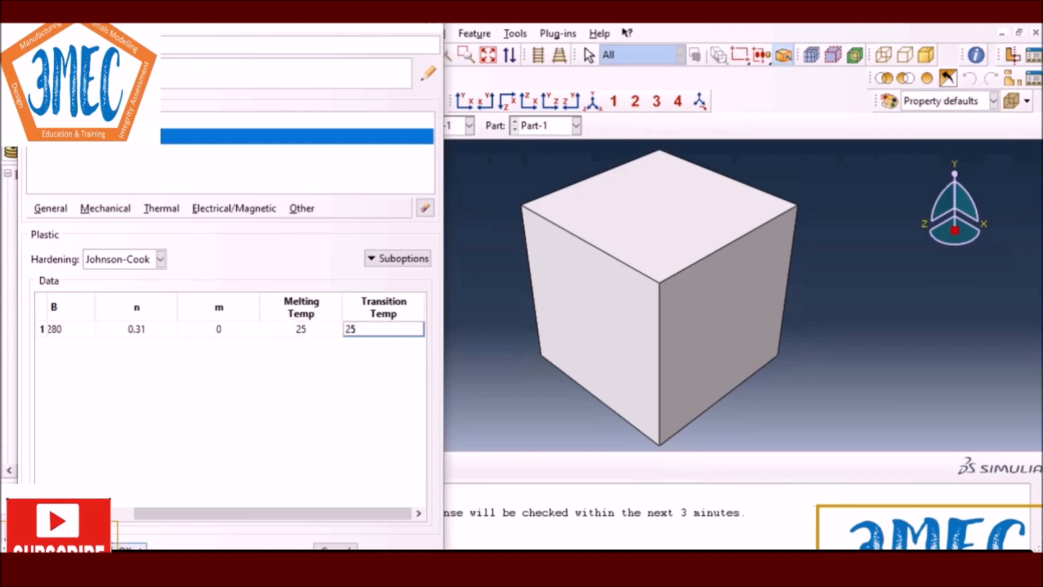
left_click_drag(182, 513, 158, 513)
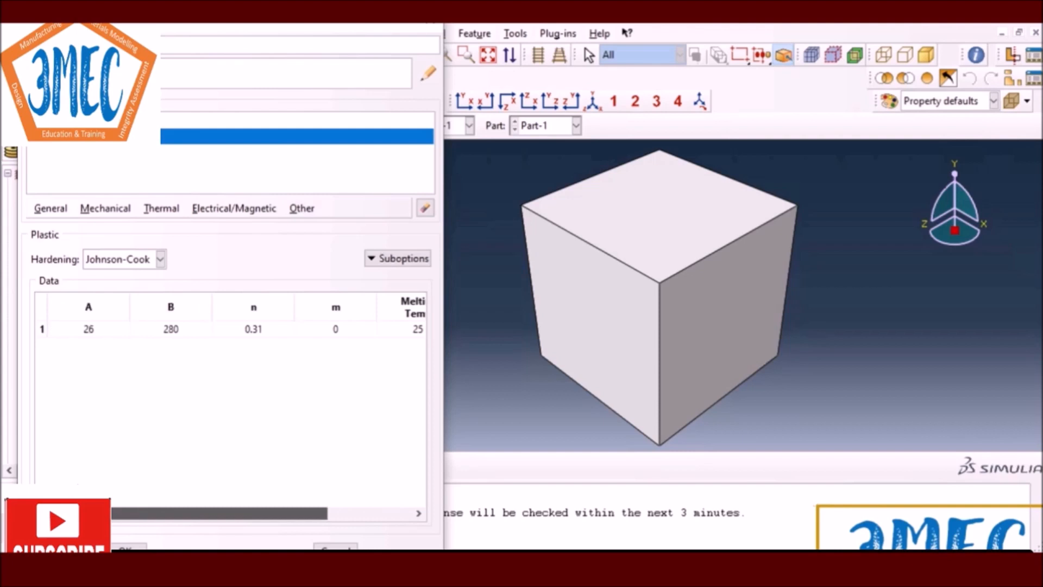
Add a rate-dependent suboption to the Johnson-Cook plastic behavior and set its hardening to Johnson-Cook
left_click(373, 260)
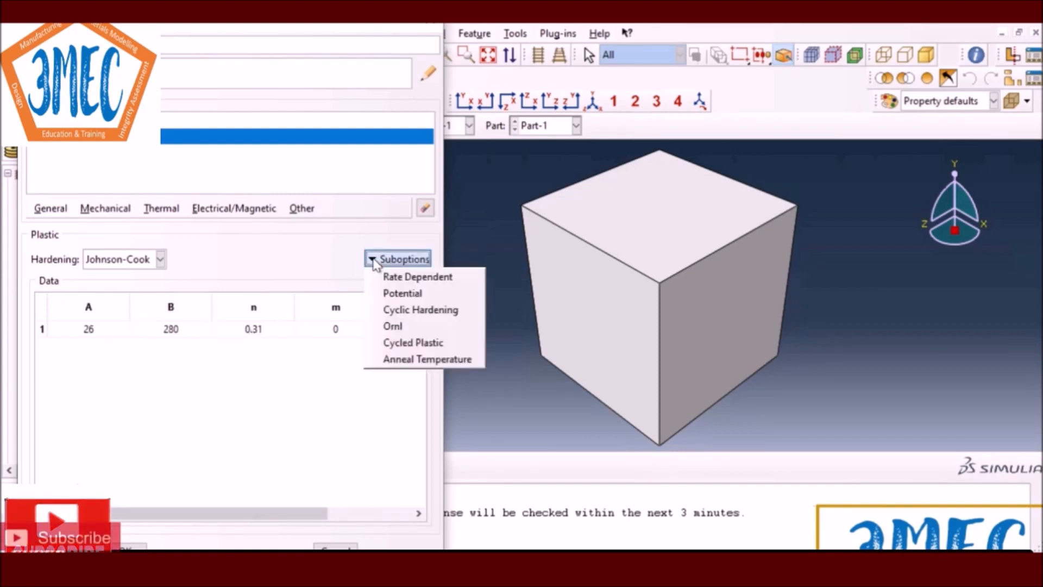
left_click(413, 277)
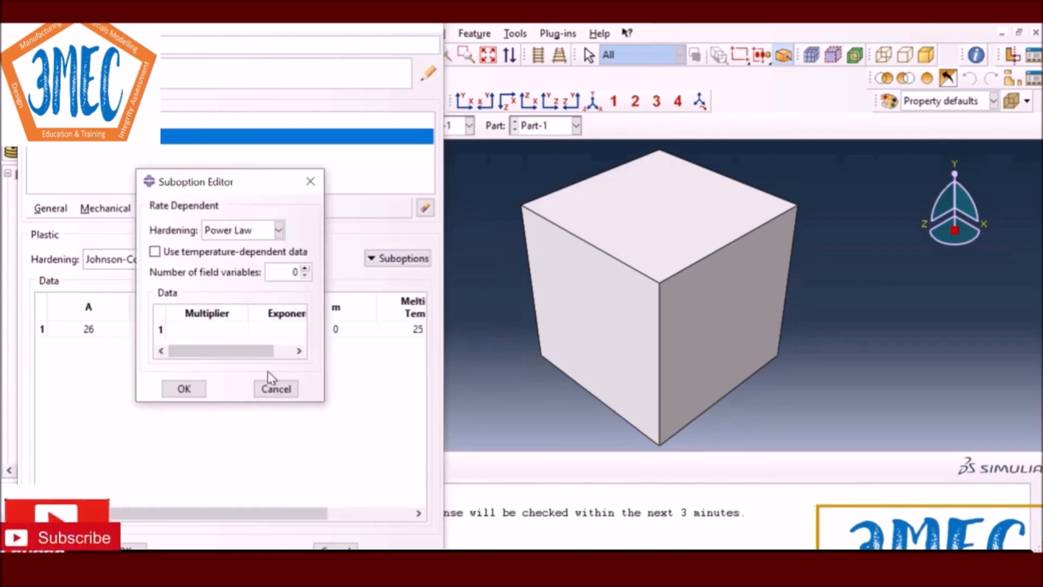
left_click(278, 230)
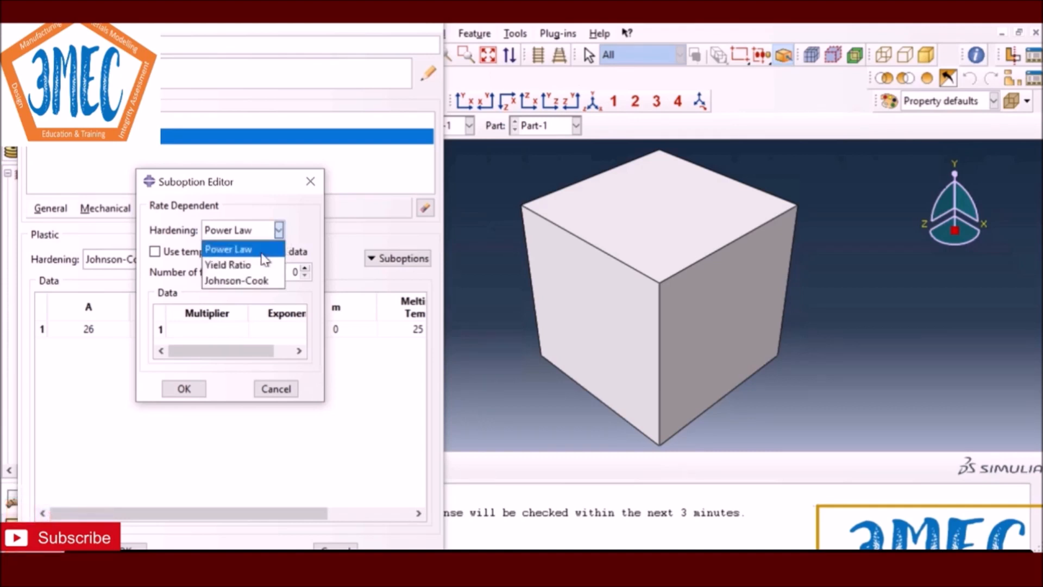
left_click(264, 281)
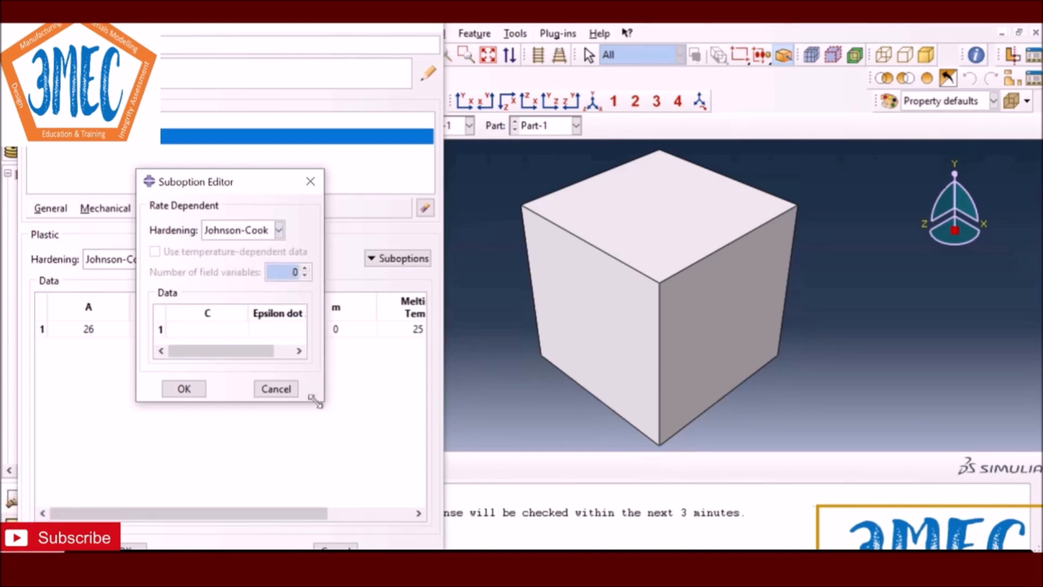
Check the fitted parameters in the Excel sheet, enter C 0.073 and Epsilon dot zero 0.001 as rate-dependent data, and save the material
left_click(208, 330)
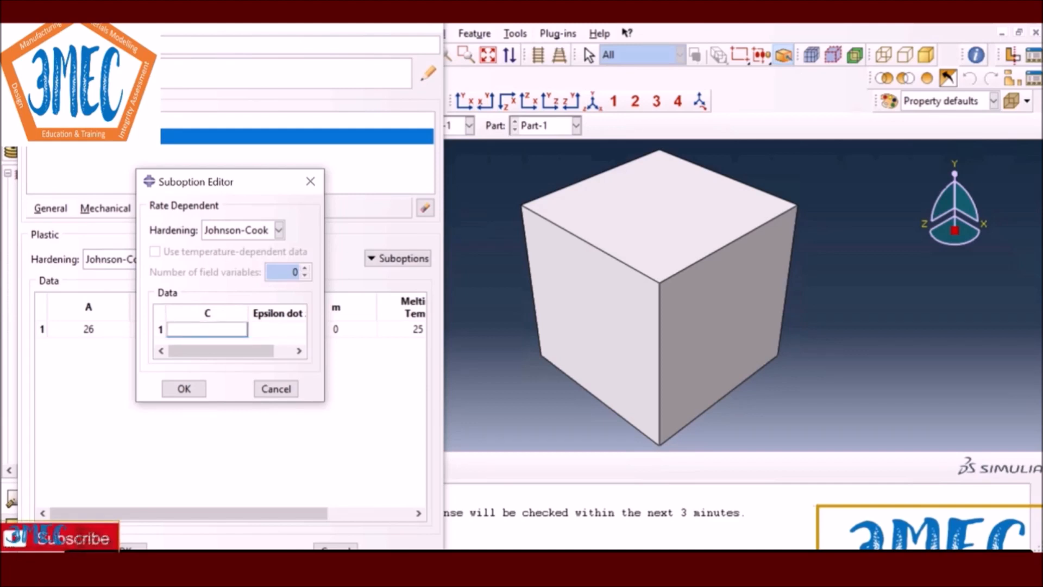
key("alt+Tab")
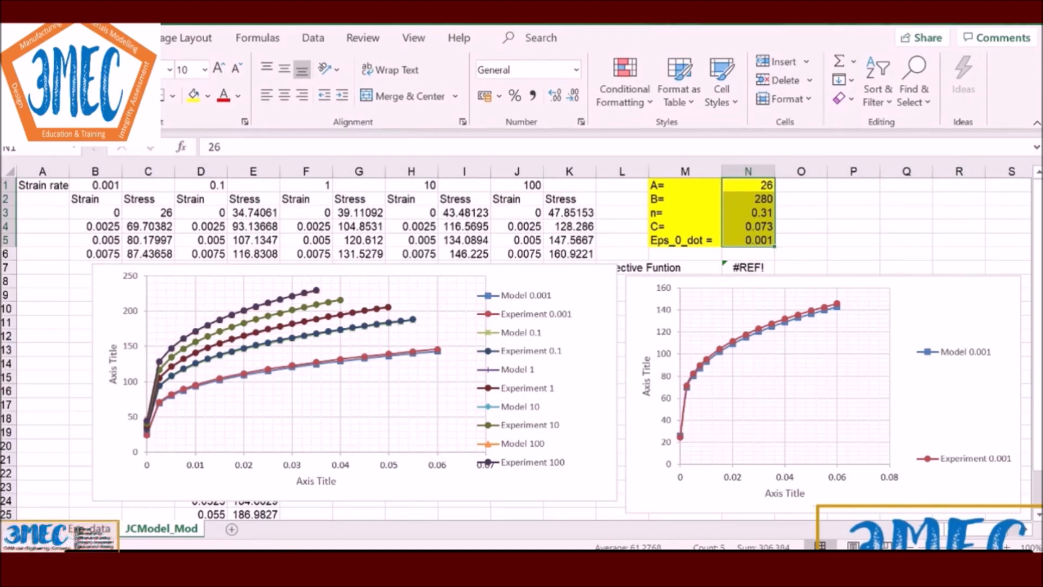
key("alt+Tab")
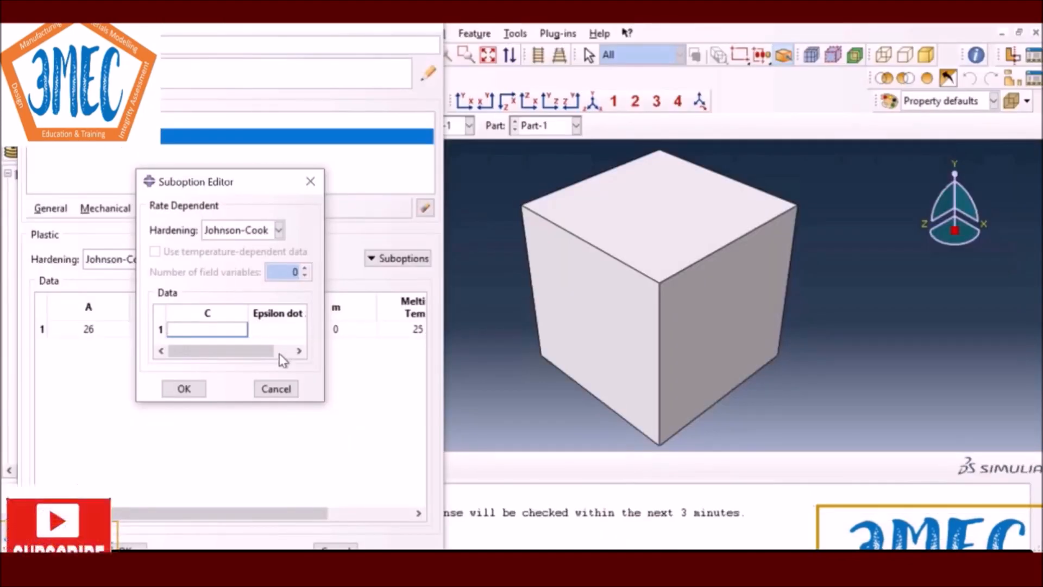
type(".01")
type("3")
key("Tab")
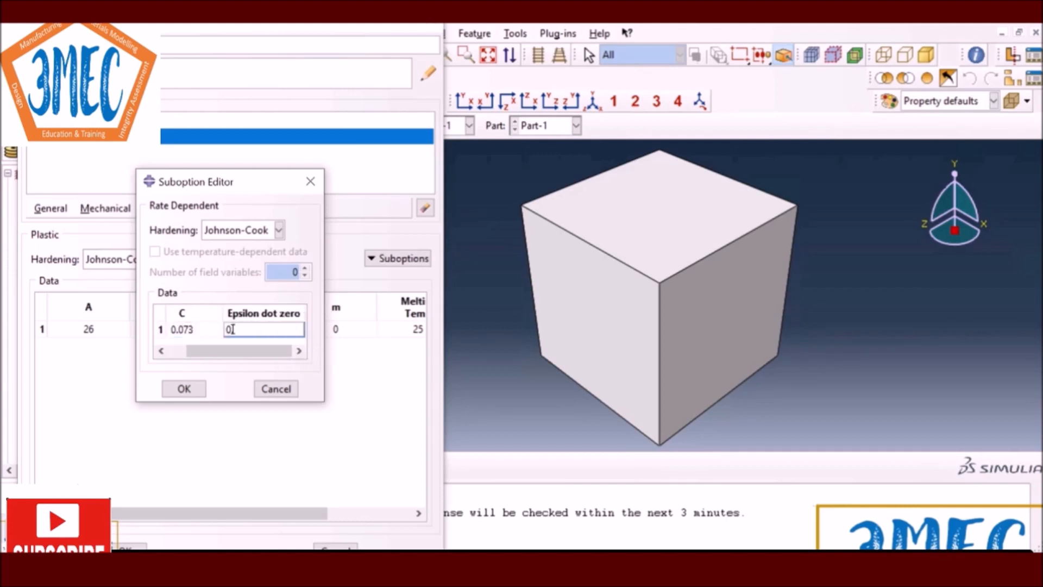
type("0.001")
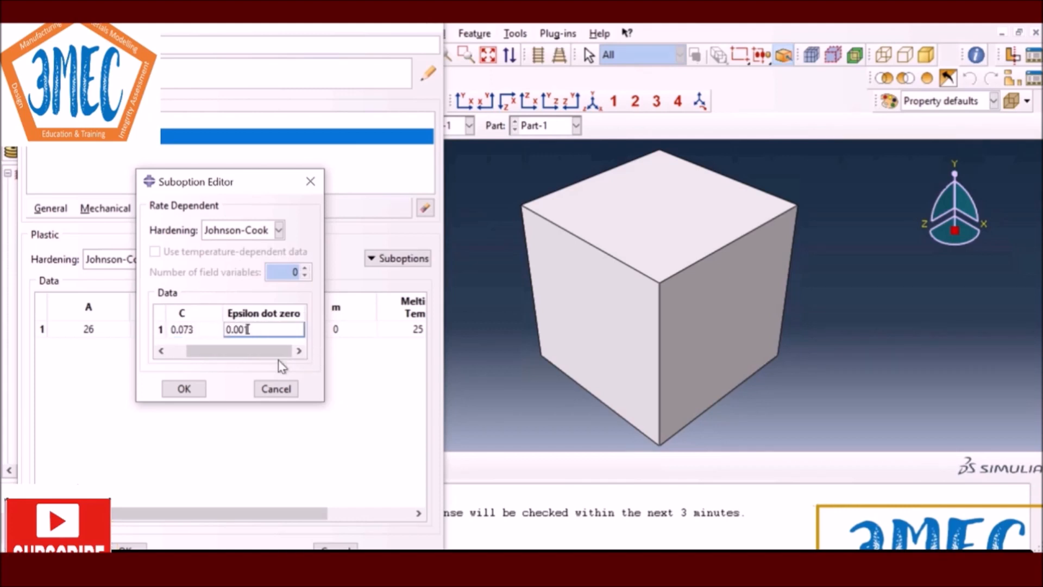
left_click(181, 389)
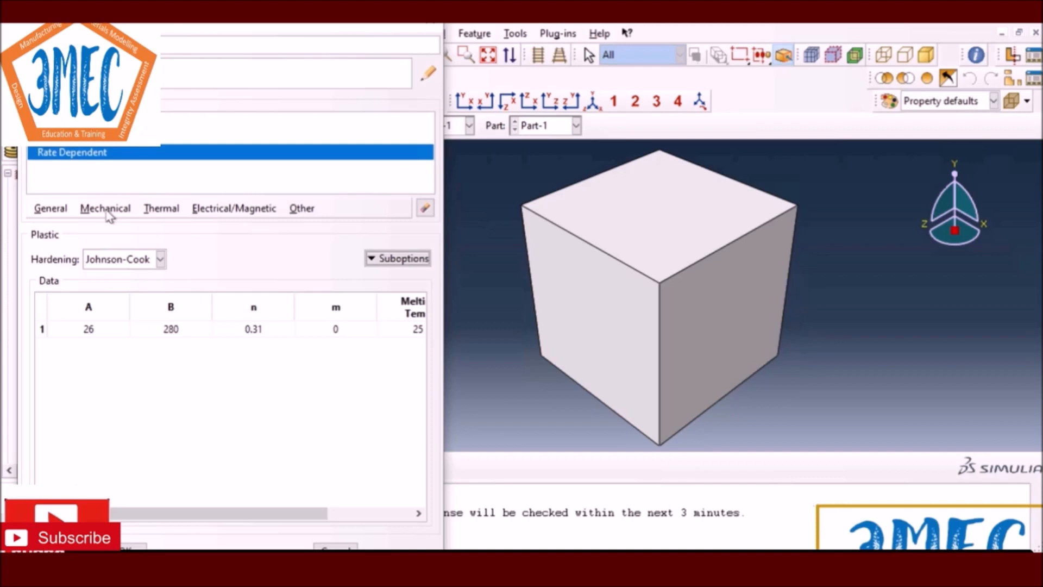
left_click(131, 548)
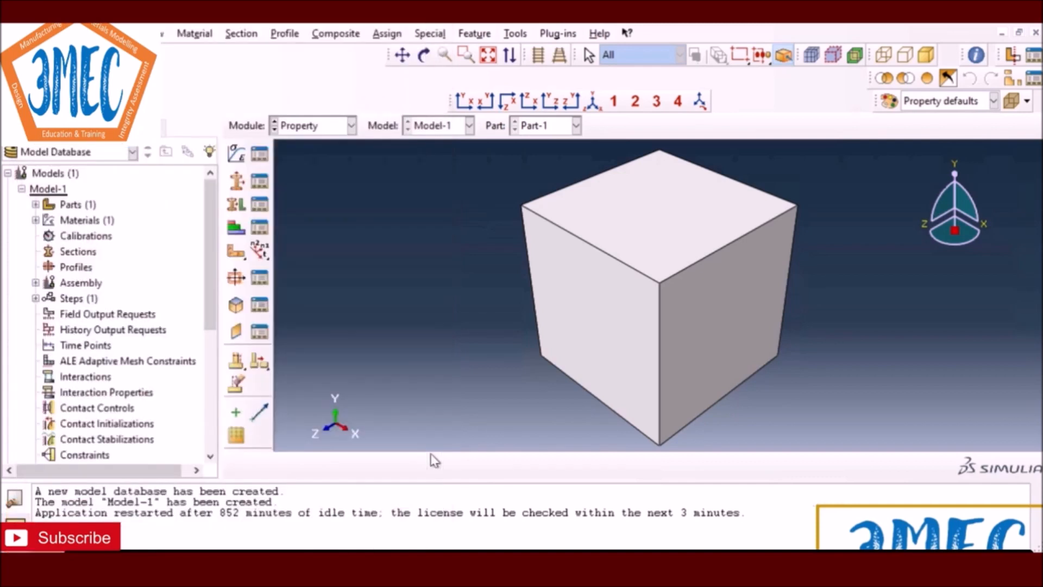
Create the solid homogeneous section Section-1 using Material-1
left_click(237, 182)
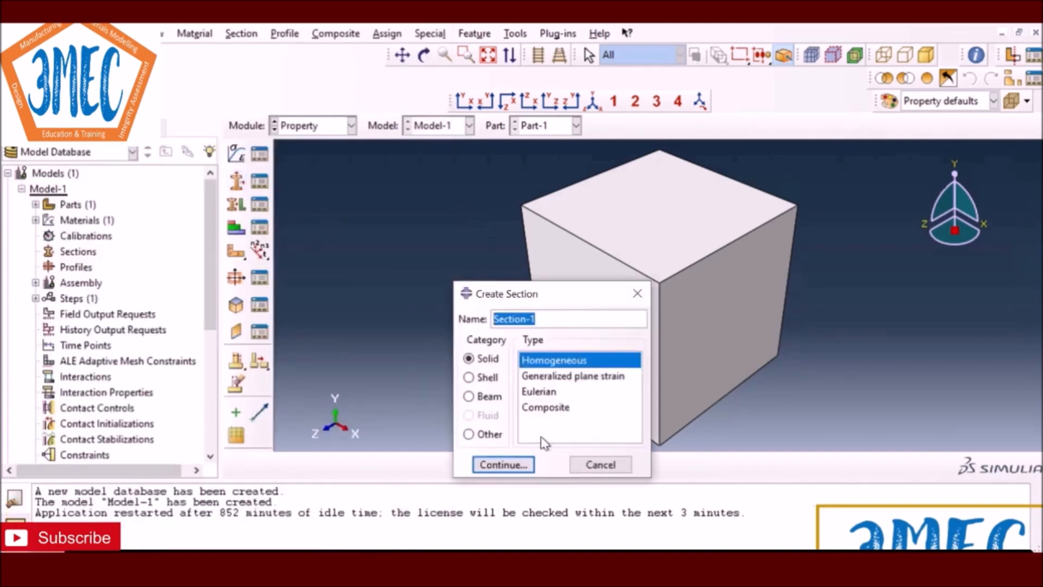
left_click(511, 462)
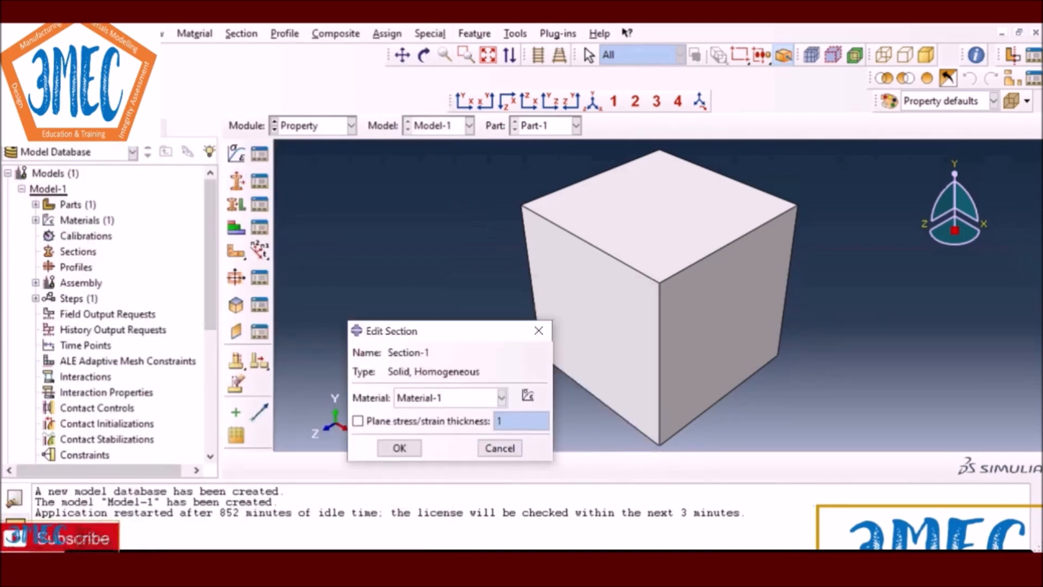
left_click(399, 448)
Assign Section-1 to the whole cube, creating the set Set-1 for the region
left_click(237, 220)
left_click(643, 315)
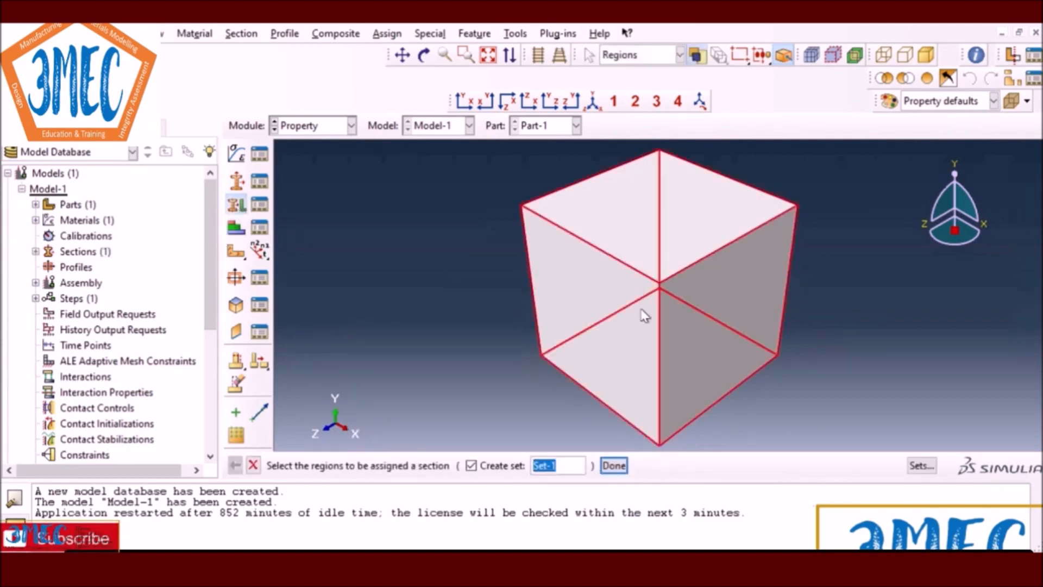
left_click(612, 465)
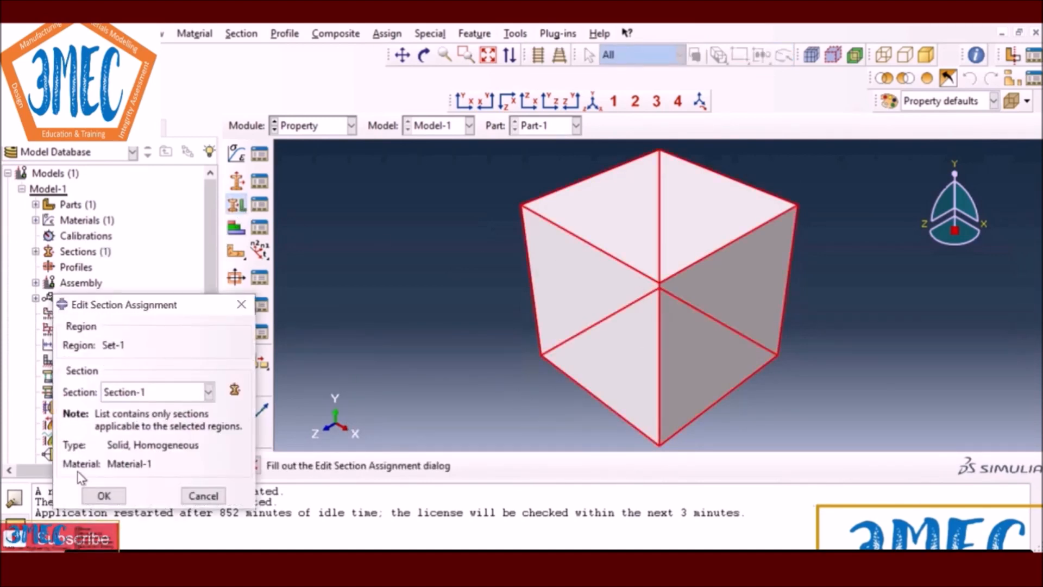
left_click(99, 495)
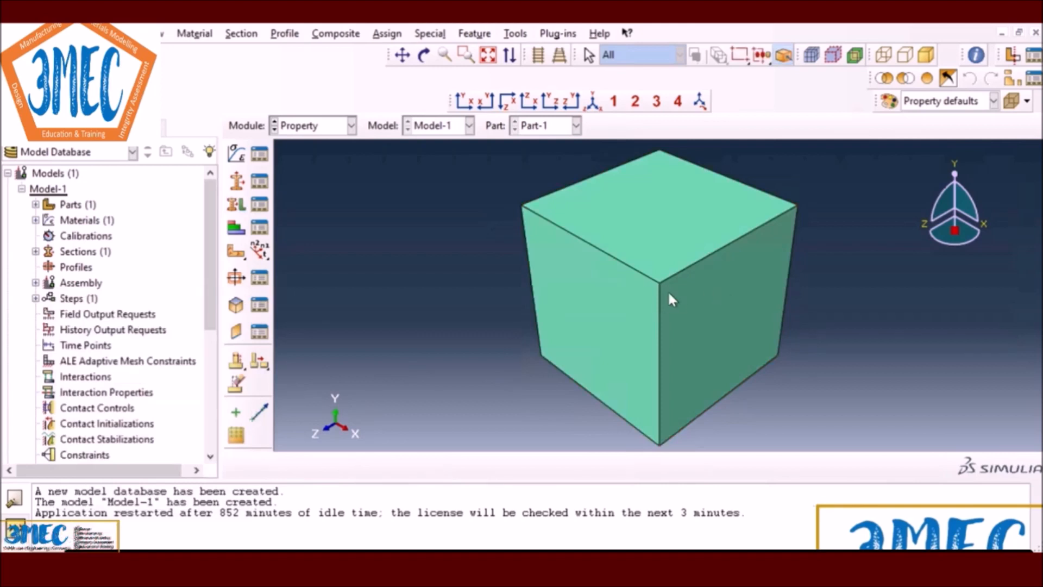
Add a dependent instance of the cube part to the assembly
left_click(352, 126)
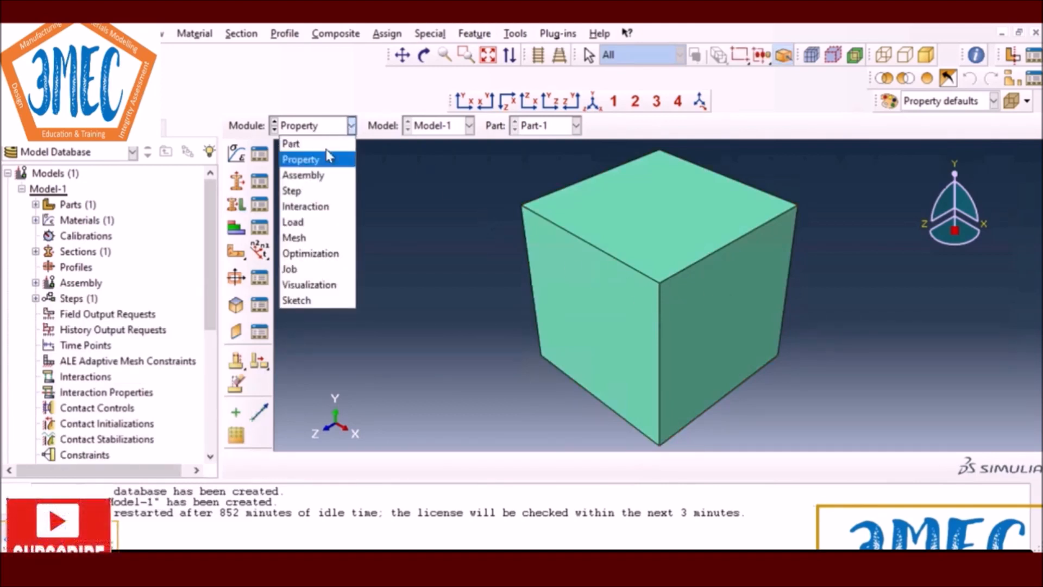
left_click(303, 175)
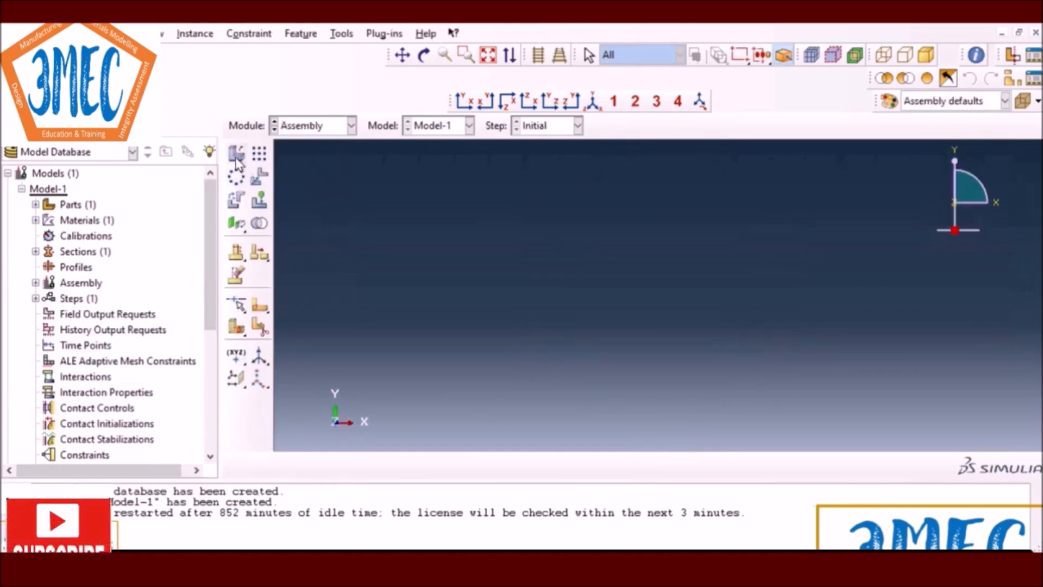
left_click(236, 153)
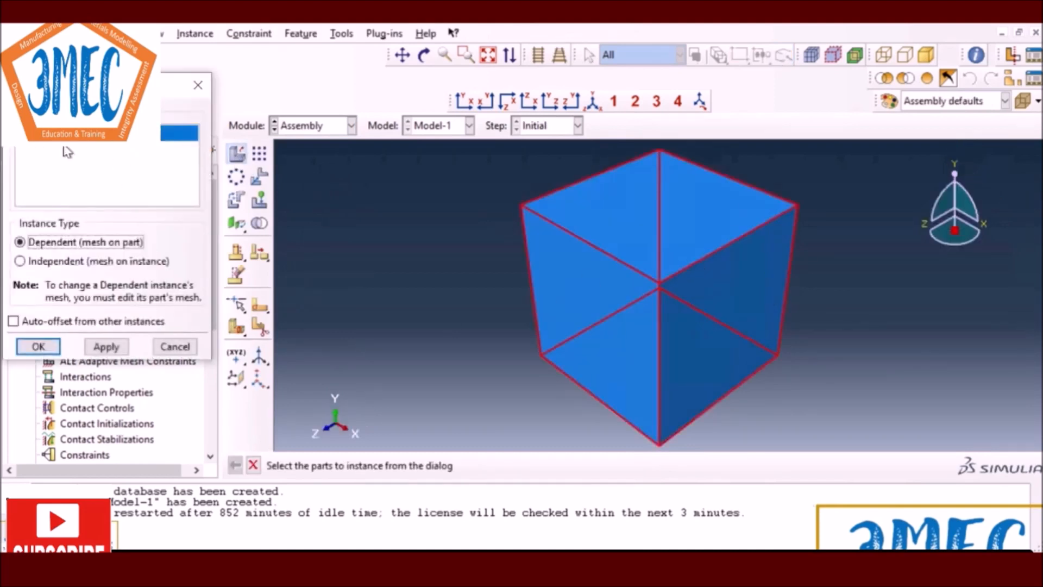
left_click(36, 346)
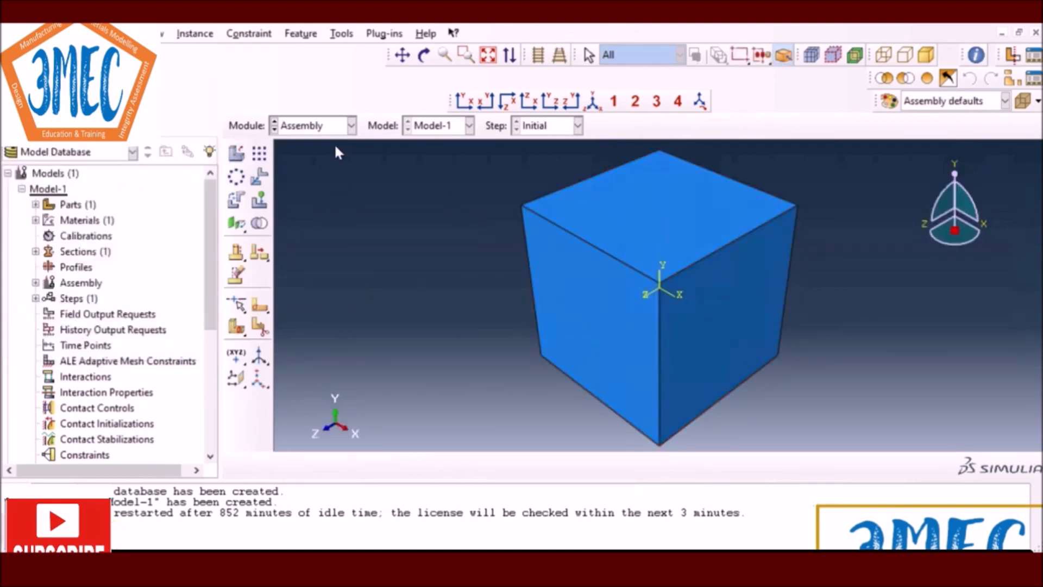
Create a Static, General step named Step-1 after the initial step and turn Nlgeom on
left_click(351, 125)
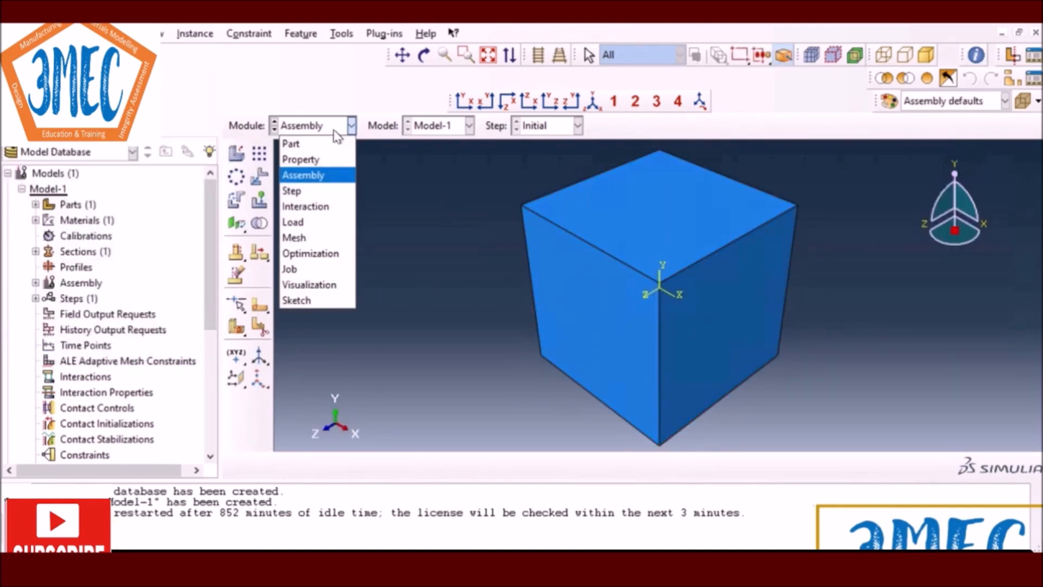
left_click(301, 191)
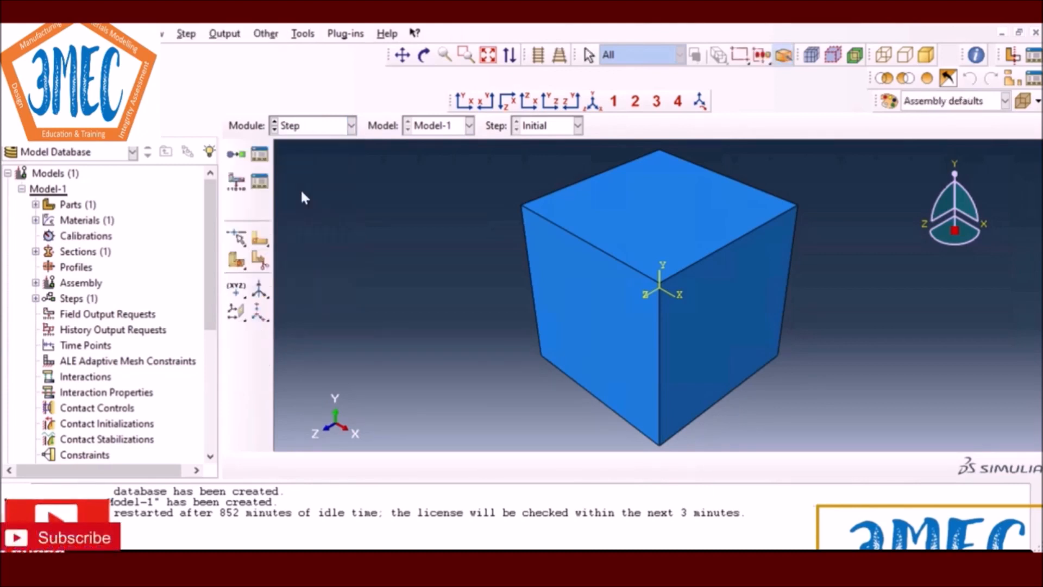
left_click(236, 156)
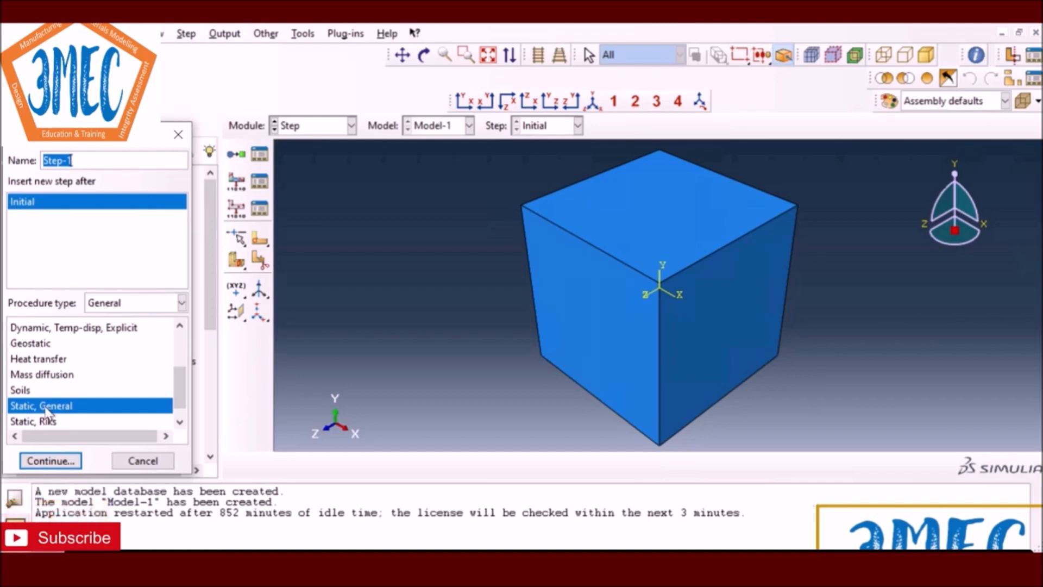
left_click(50, 460)
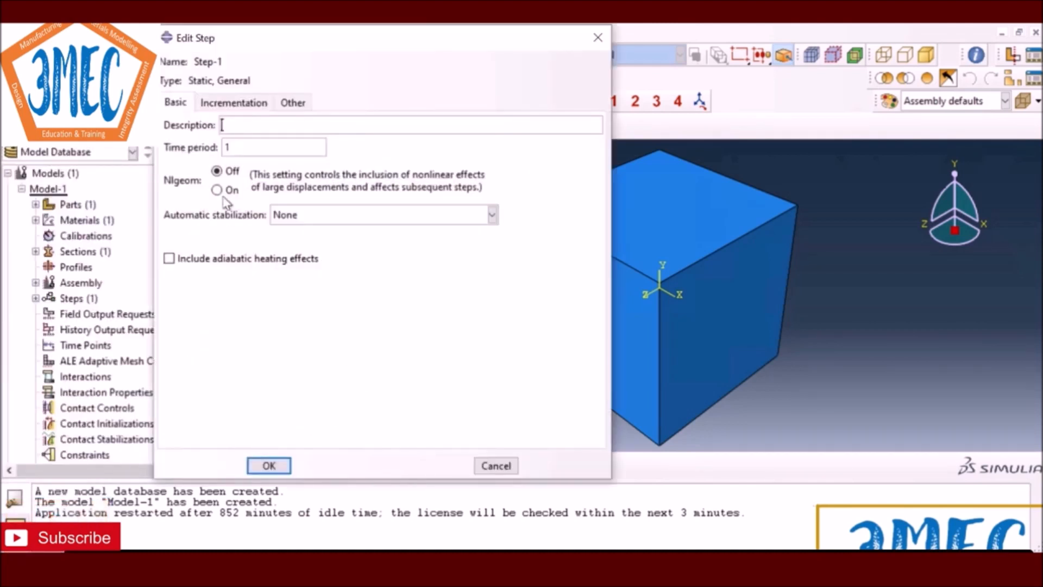
left_click(233, 190)
Set the step's maximum number of increments to 10000 and its initial and maximum increment sizes to 0.1, and save the step
left_click(259, 107)
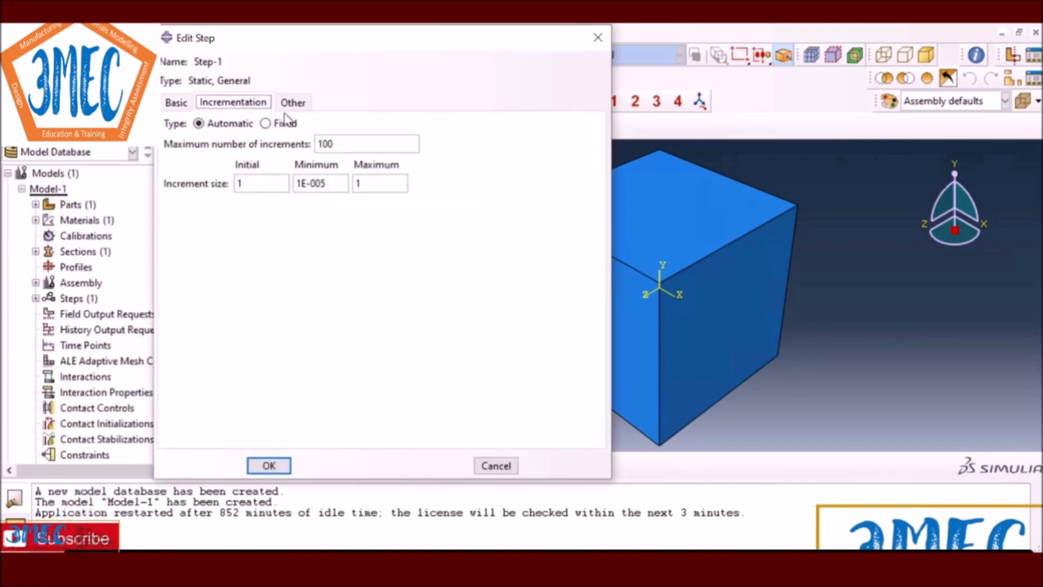
left_click(331, 143)
type("00")
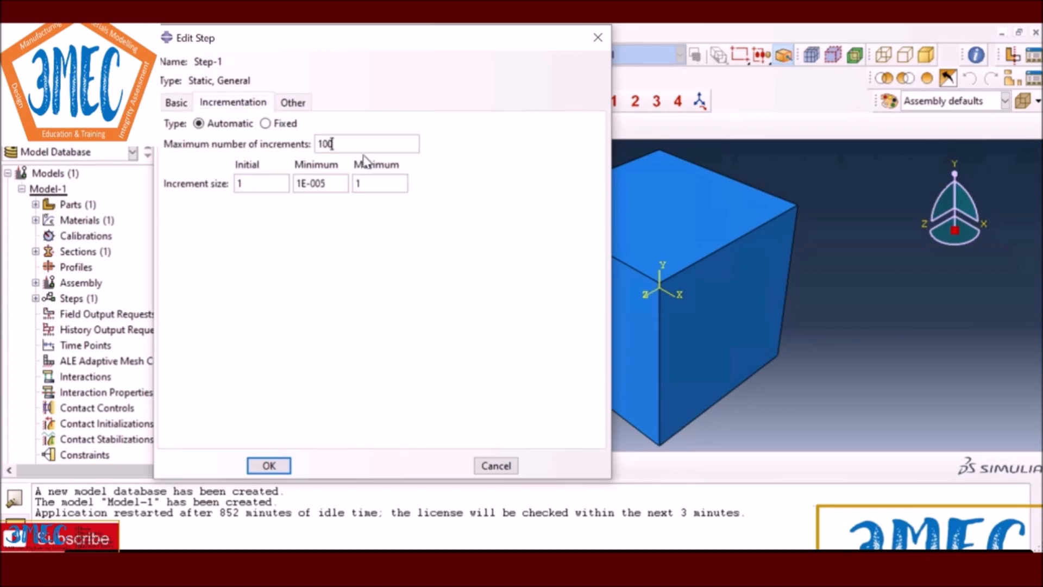
key("Tab")
type("0.")
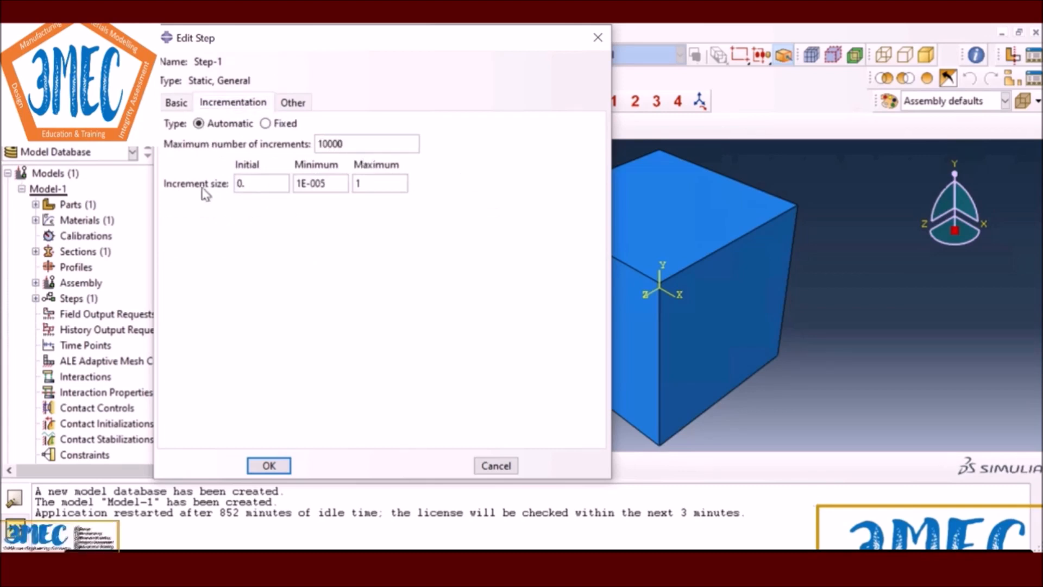
type("1")
left_click(358, 183)
type("0.1")
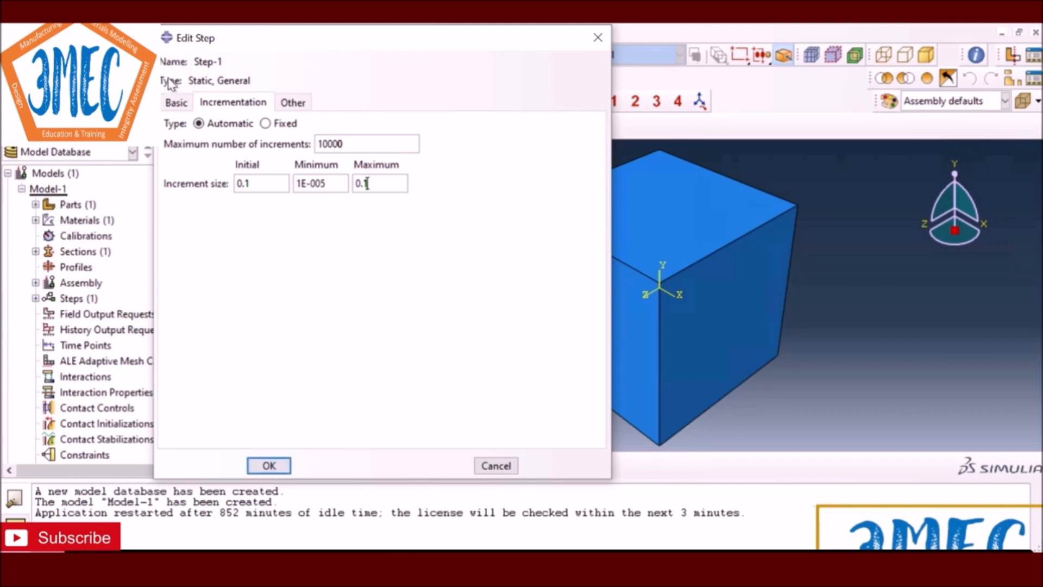
left_click(176, 103)
left_click(269, 466)
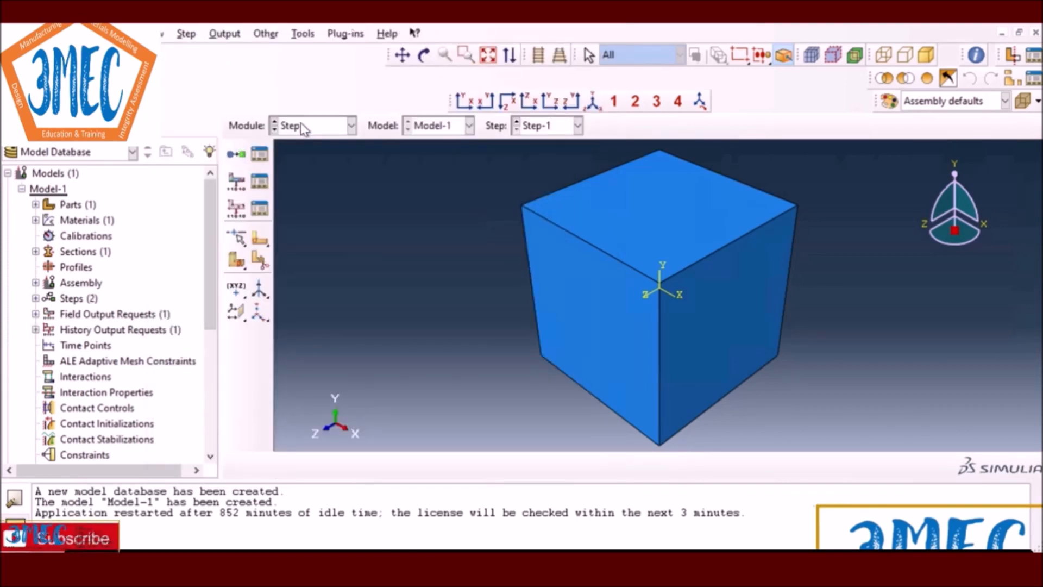
In the Load module, create a Displacement/Rotation boundary condition in Step-1 fixing U1 at 0 on the cube's positive-X face
left_click(301, 124)
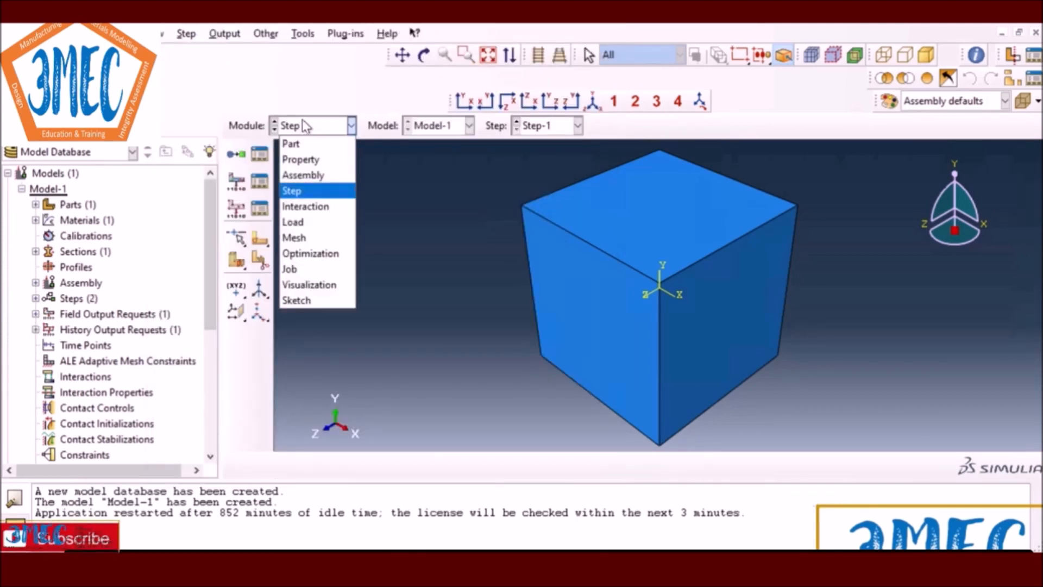
left_click(304, 223)
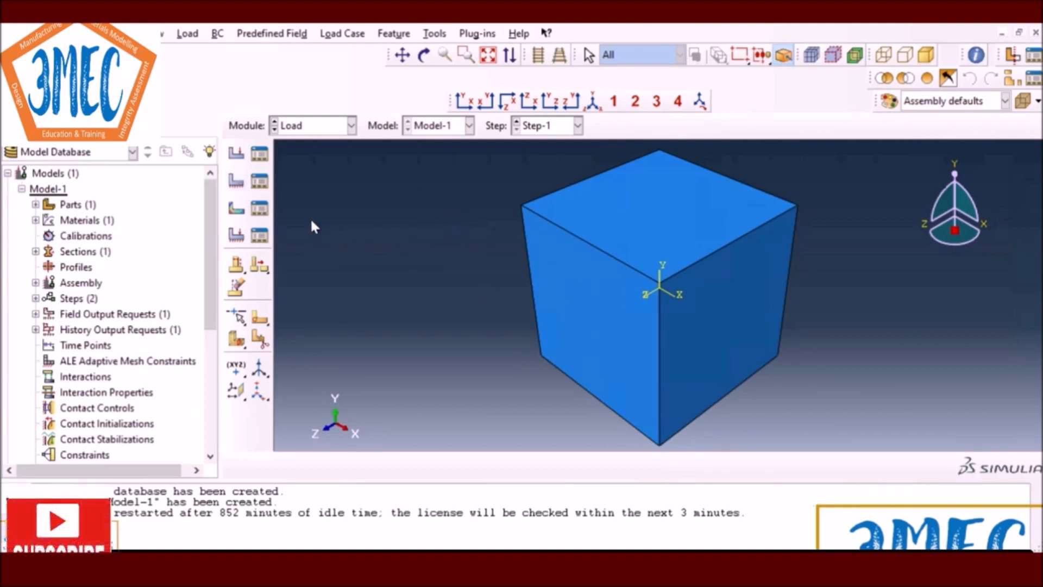
left_click(237, 186)
left_click(163, 309)
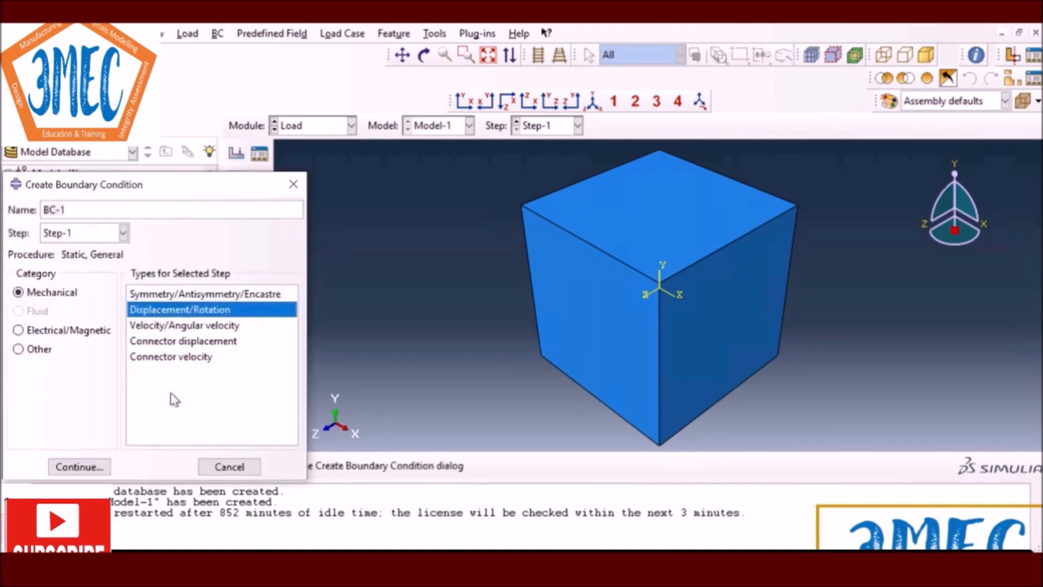
left_click(101, 469)
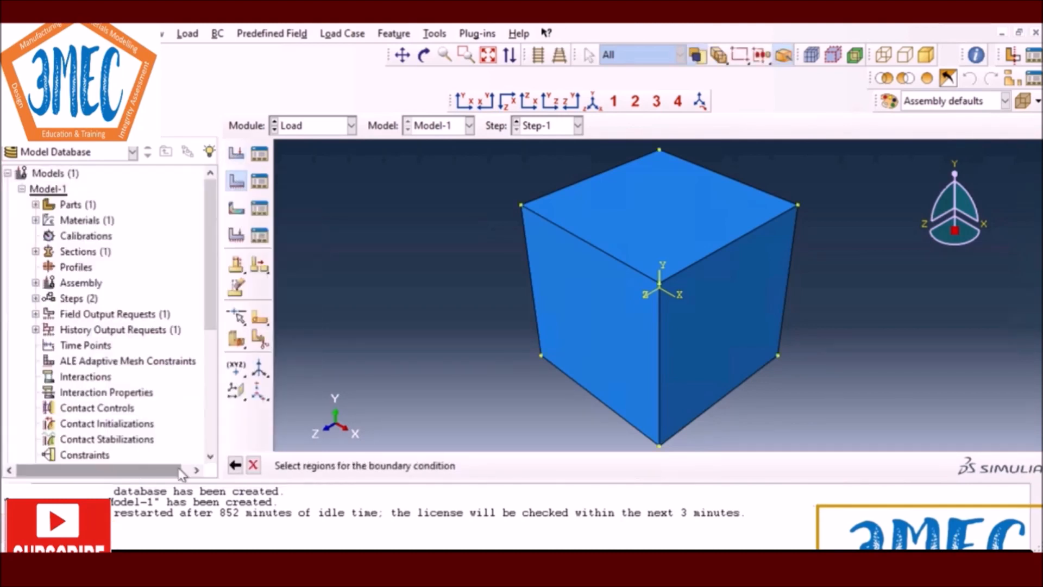
left_click(715, 328)
left_click(611, 465)
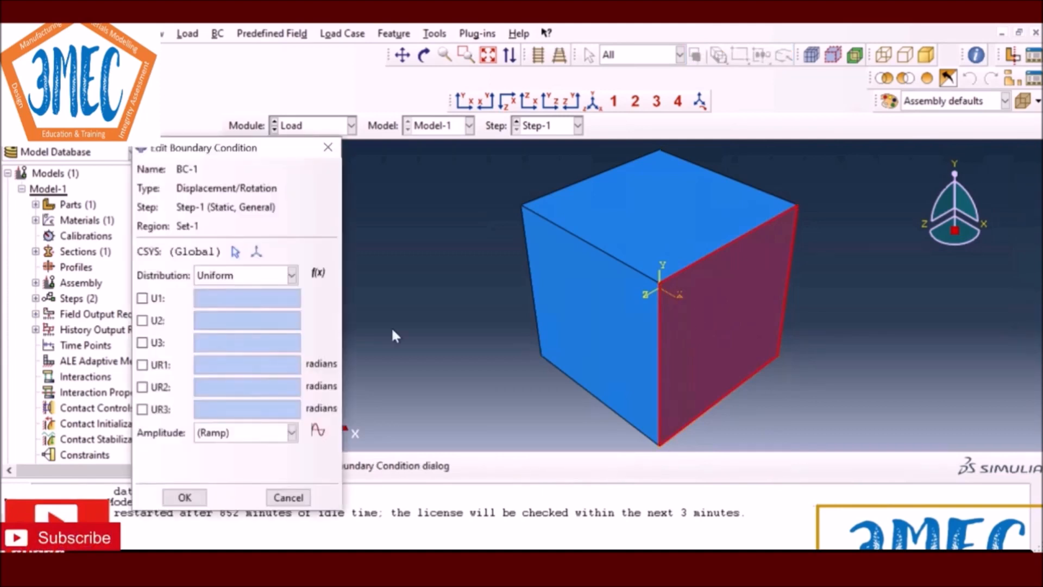
left_click(142, 298)
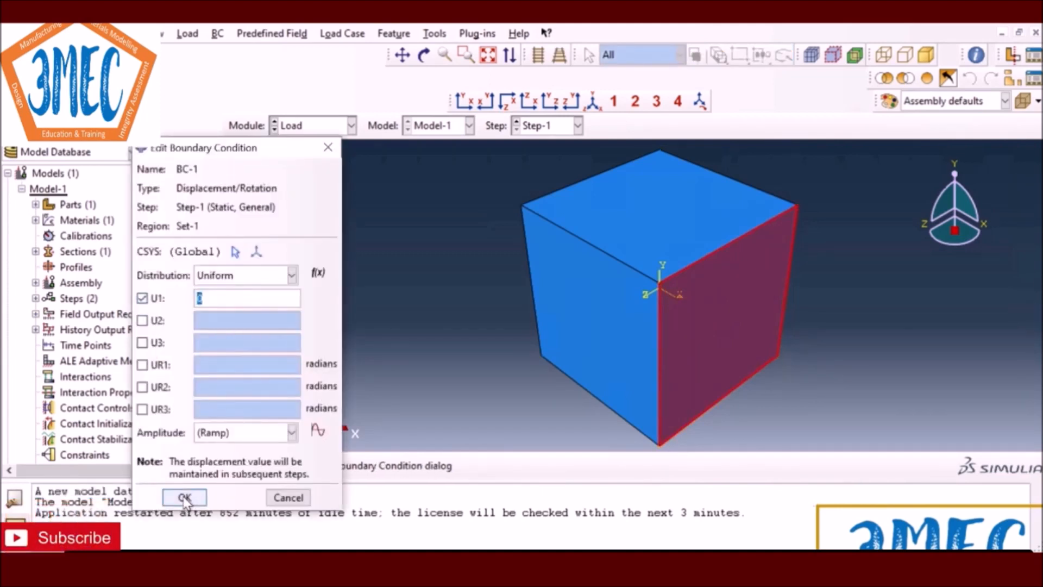
left_click(184, 498)
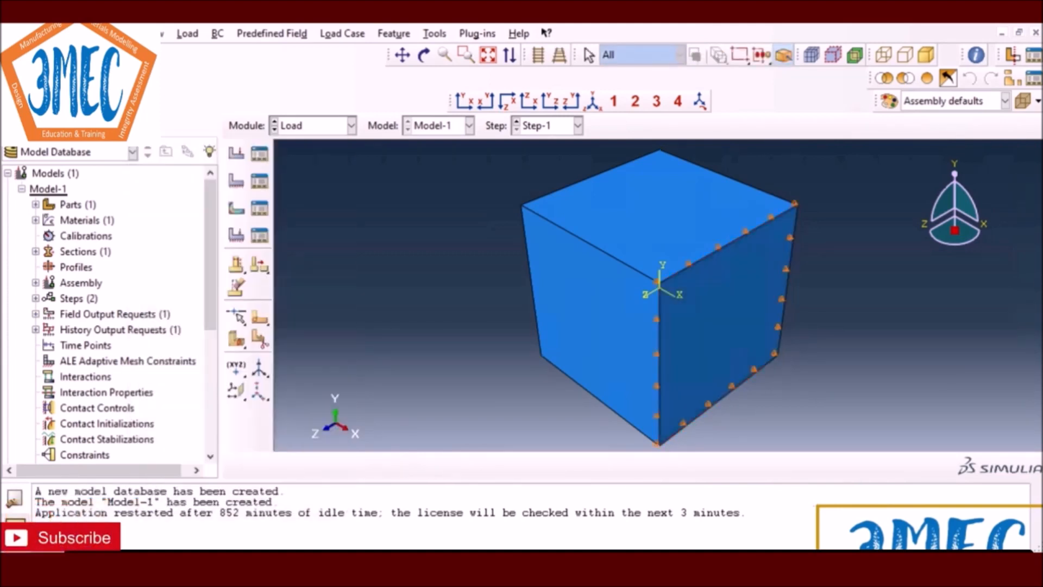
Create a Displacement/Rotation boundary condition in Step-1 fixing U3 on the cube's positive-Z face
left_click(236, 181)
left_click(76, 465)
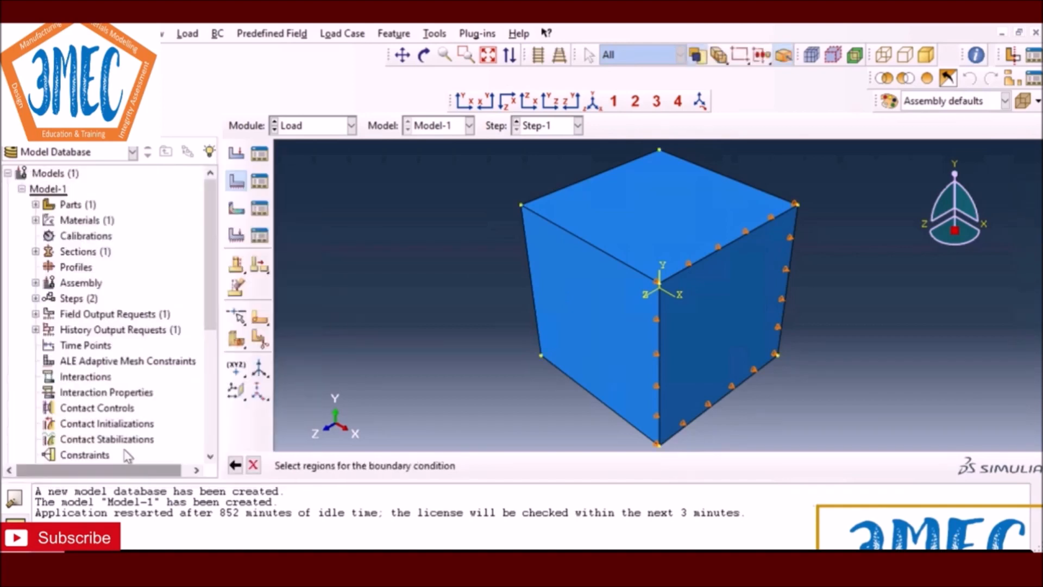
left_click(585, 281)
left_click(611, 466)
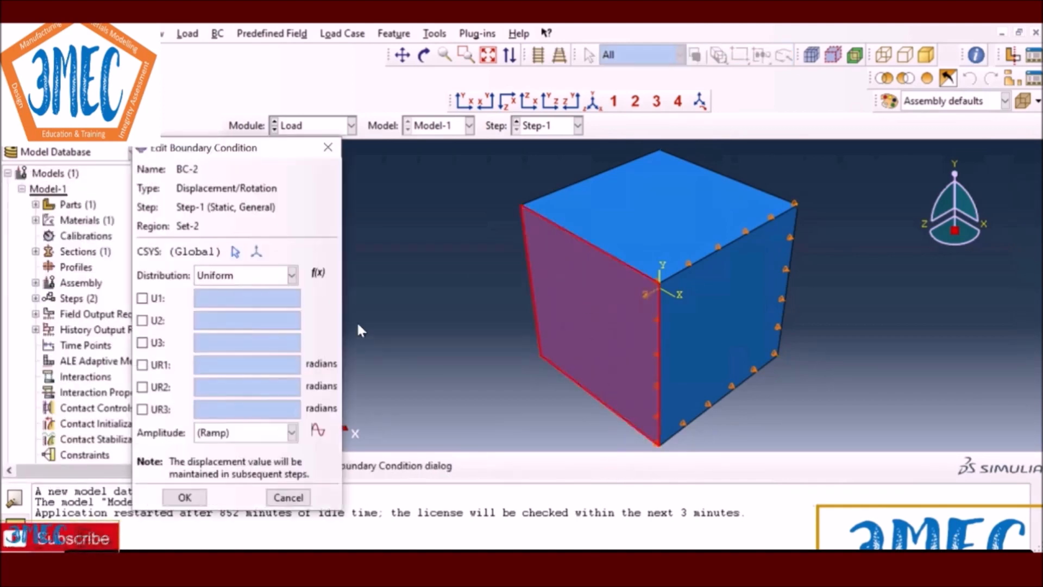
left_click(142, 342)
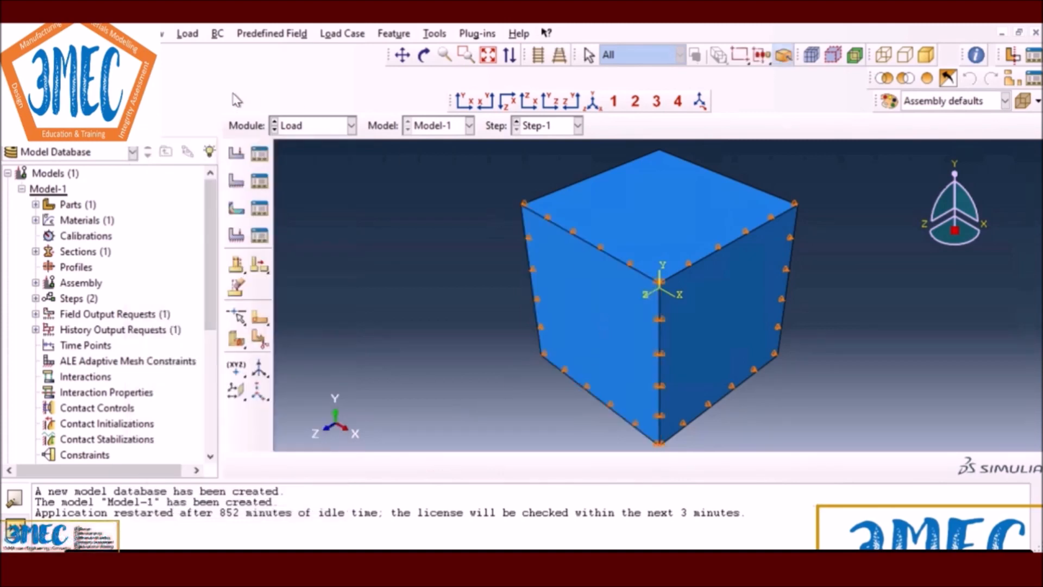
Create a Displacement/Rotation boundary condition in Step-1 fixing U2 at 0 on the cube's bottom face
left_click(236, 153)
left_click(425, 54)
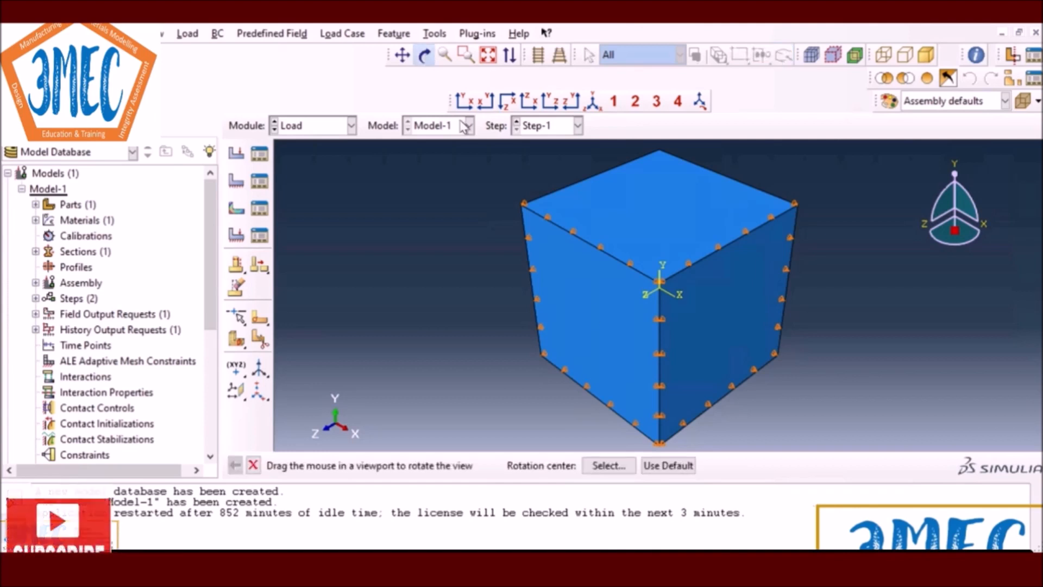
left_click_drag(668, 364, 640, 220)
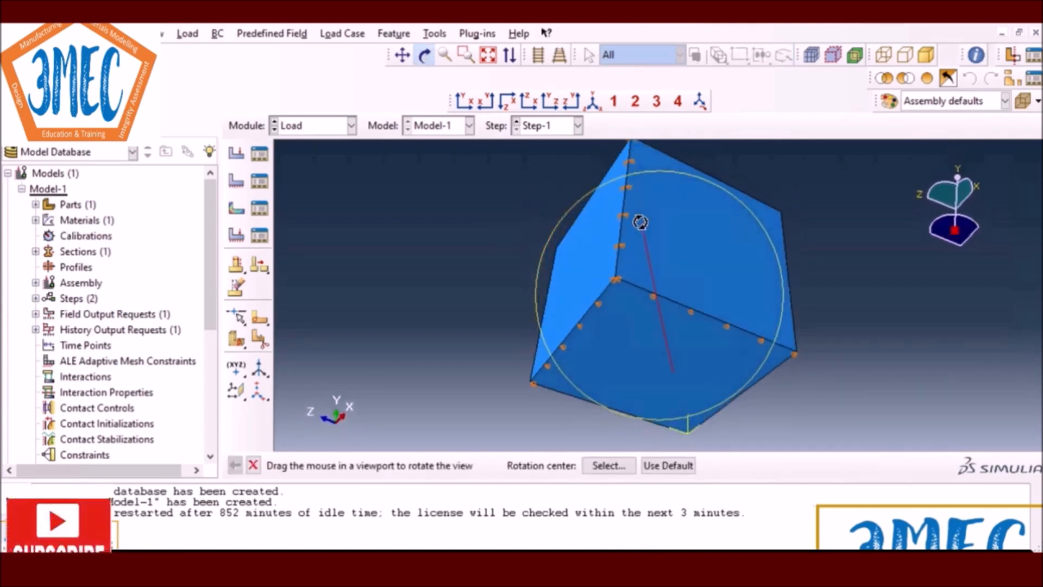
left_click(236, 181)
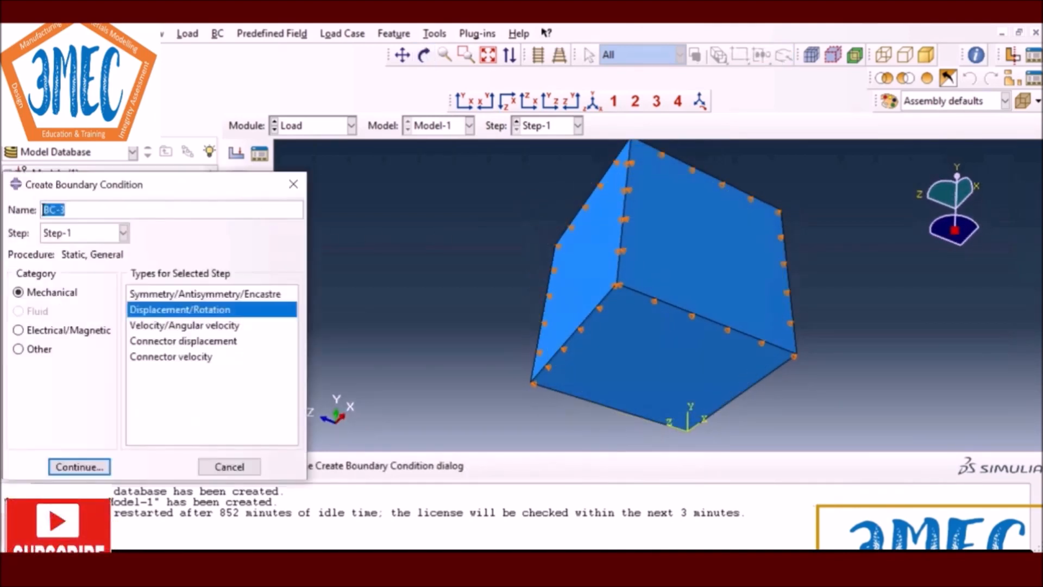
left_click(96, 466)
left_click(621, 357)
left_click(612, 465)
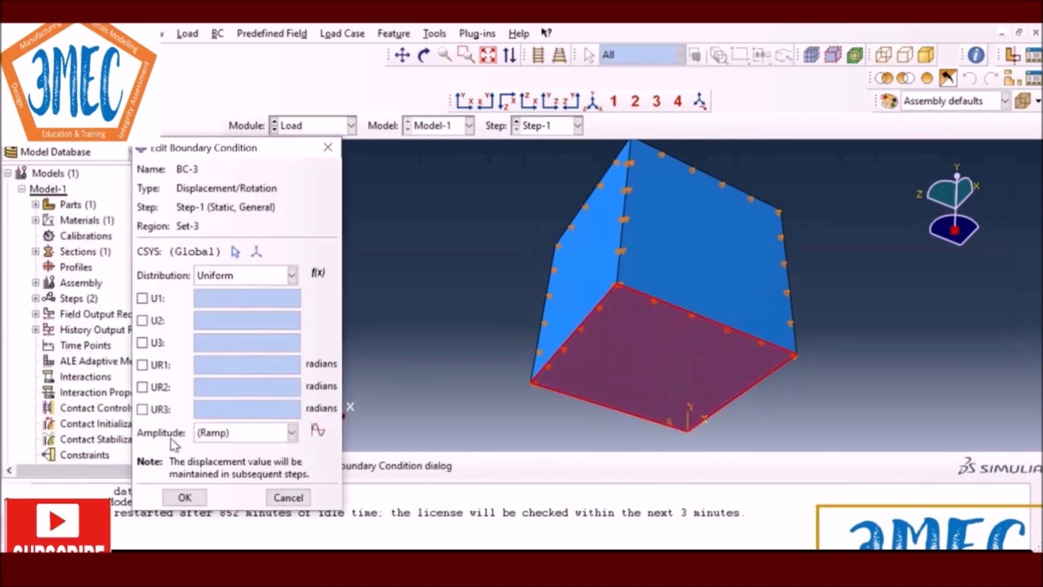
left_click(142, 321)
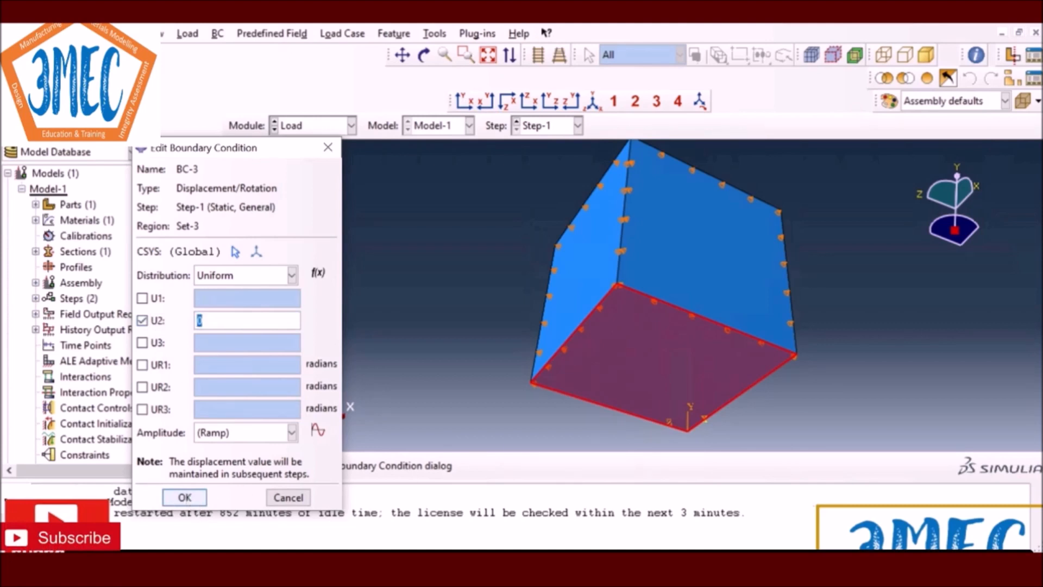
Create a Displacement/Rotation boundary condition in Step-1 on the face opposite the Z-fixed one and enable its U3 component
left_click(593, 103)
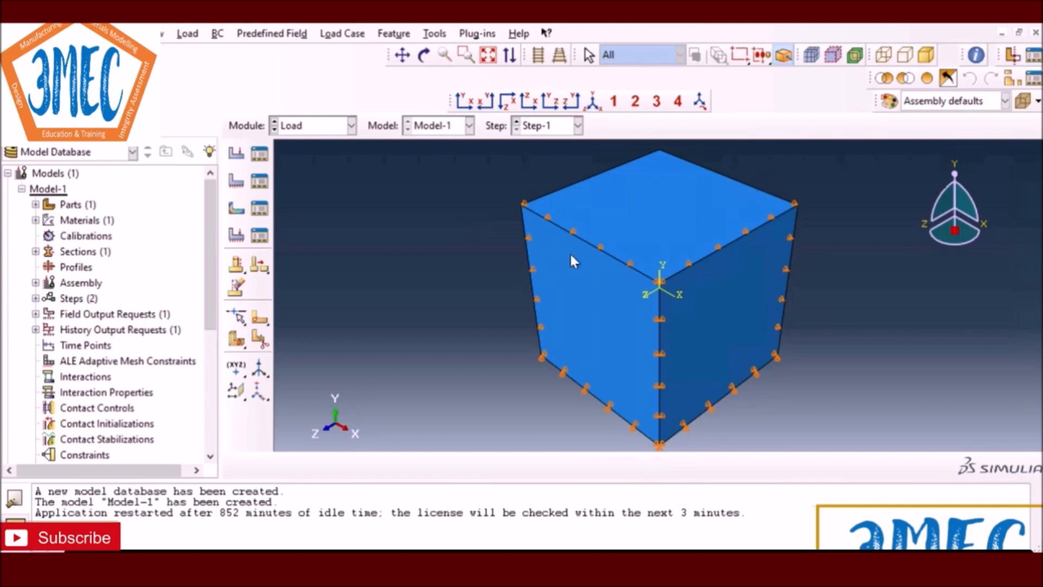
left_click(424, 54)
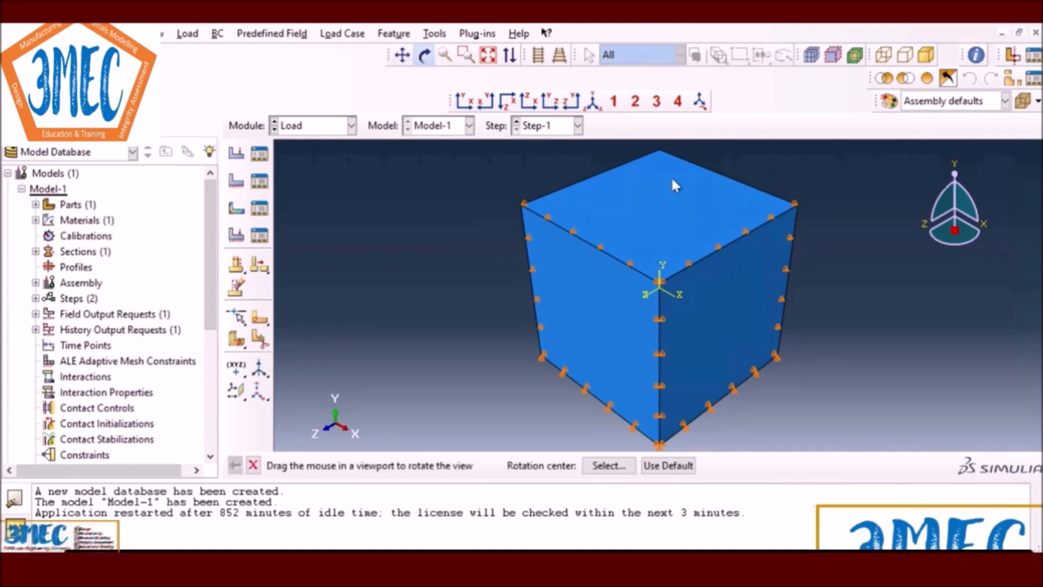
left_click_drag(687, 218, 605, 333)
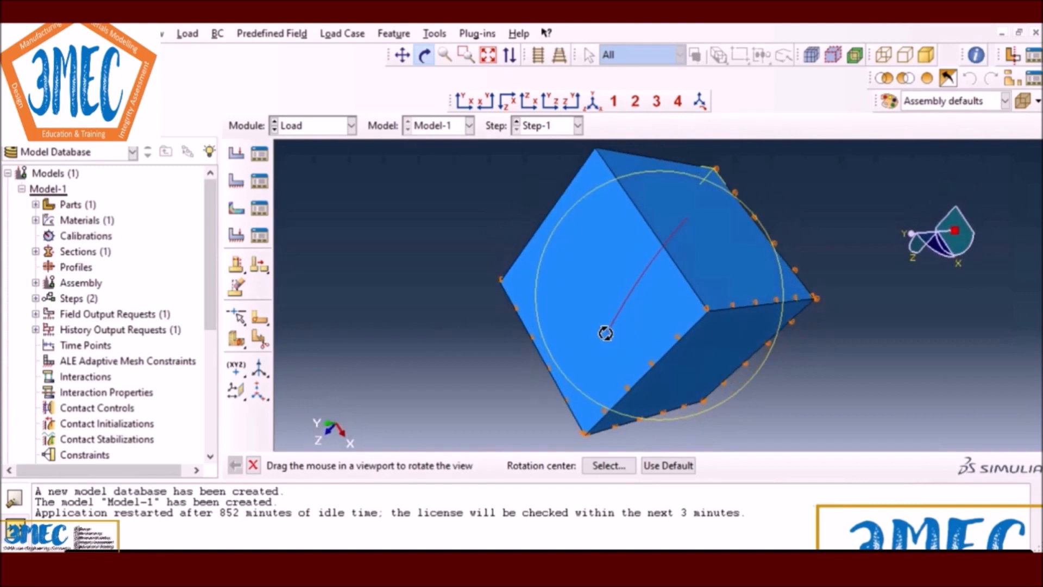
left_click(238, 183)
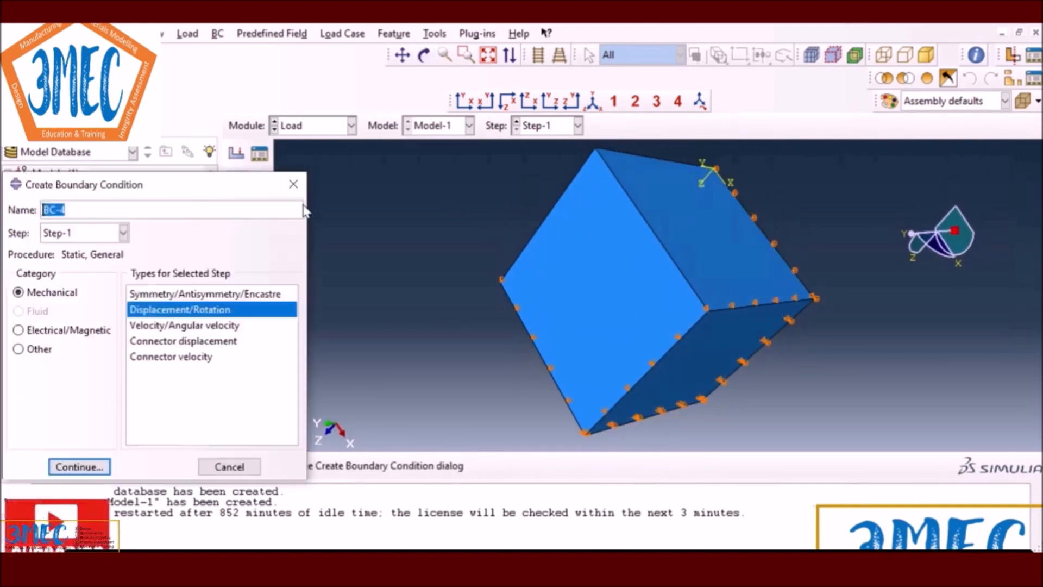
left_click(79, 467)
left_click(686, 246)
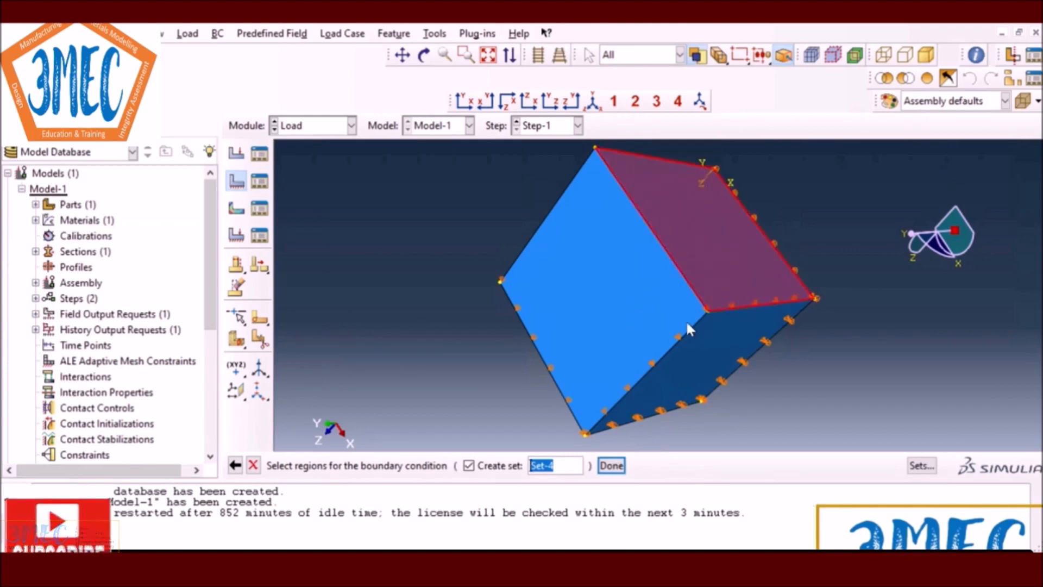
left_click(612, 465)
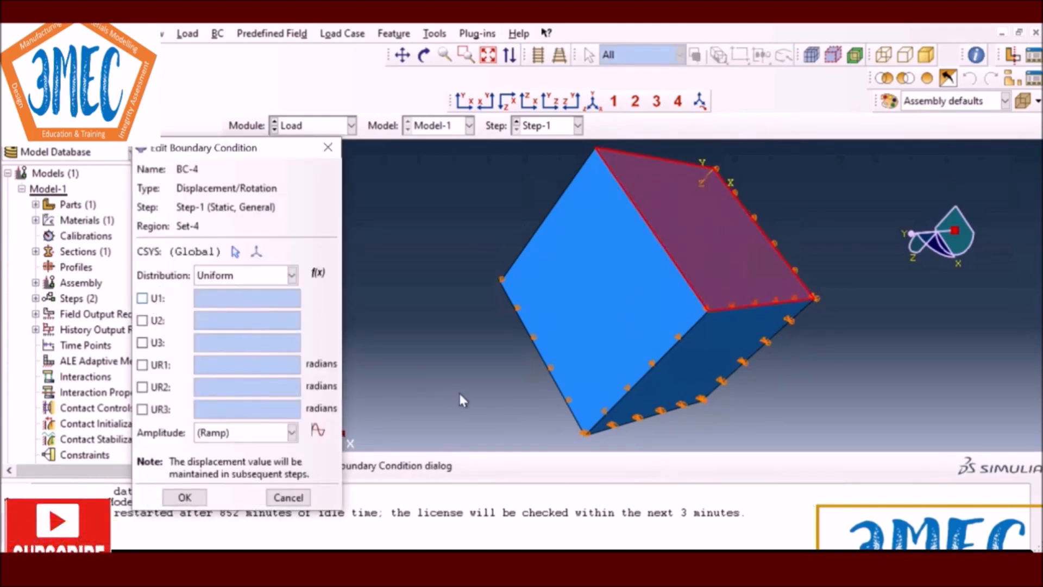
left_click(143, 343)
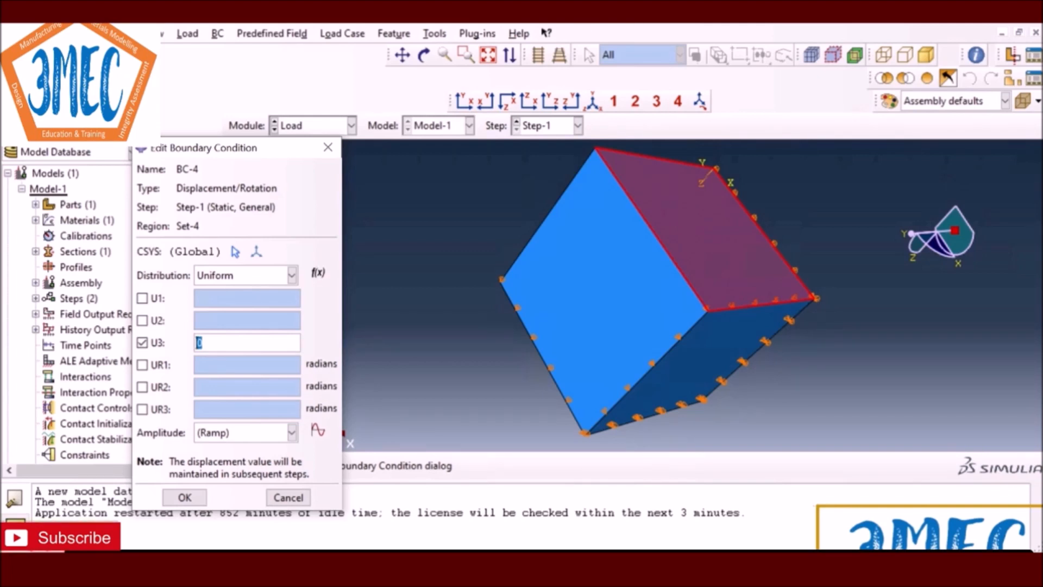
Set the U3 displacement of the new boundary condition to 0.07 and save it
type("0.001")
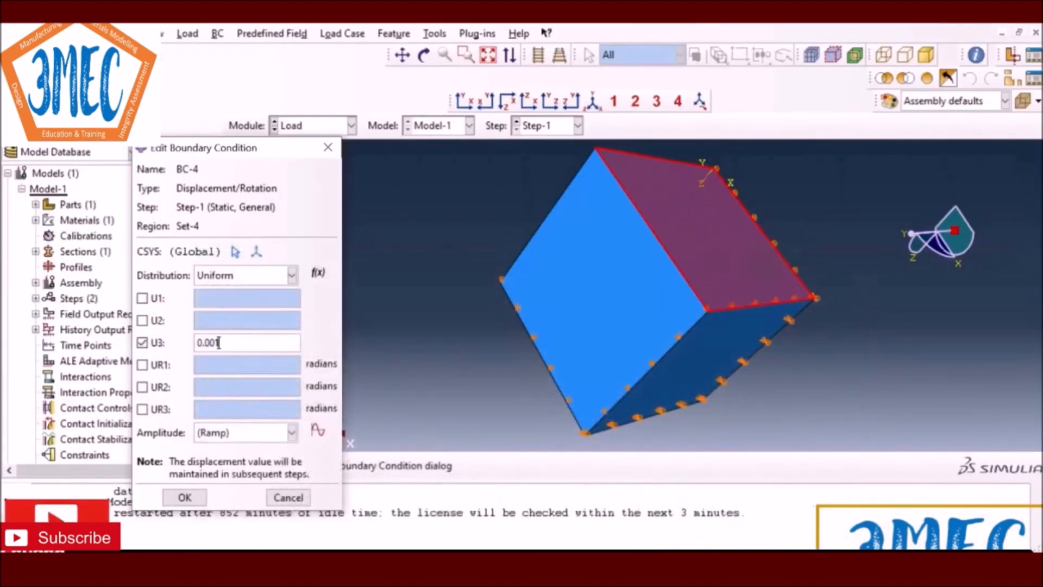
left_click_drag(218, 342, 205, 343)
key("BackSpace")
type("0.7")
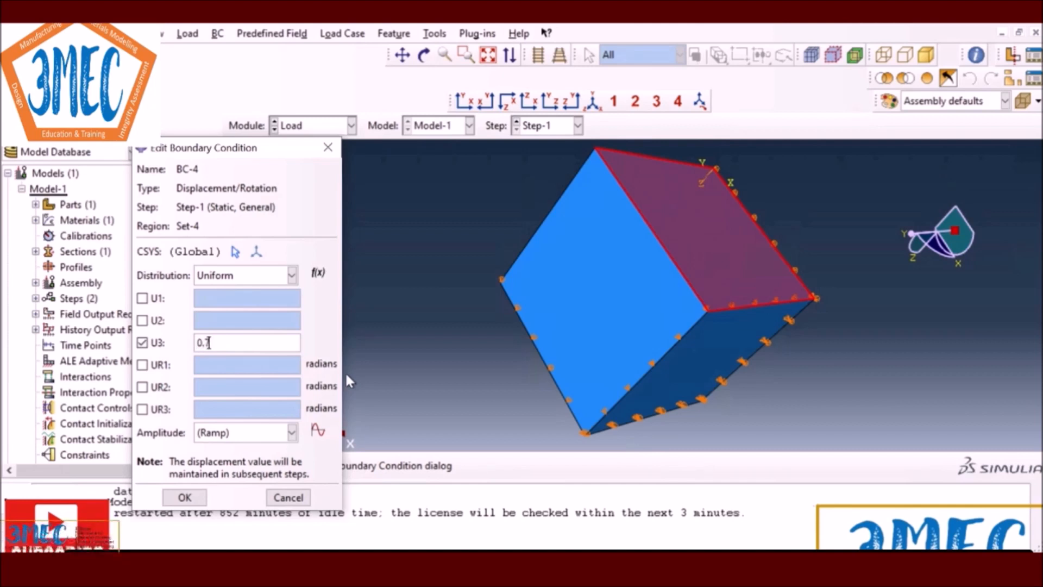
key("BackSpace")
key("BackSpace")
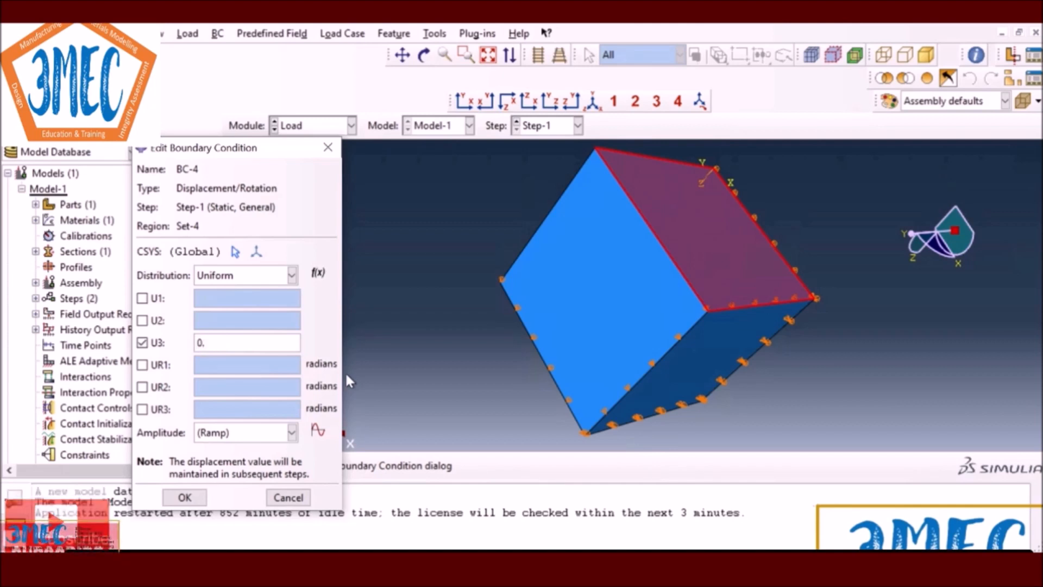
type(".07")
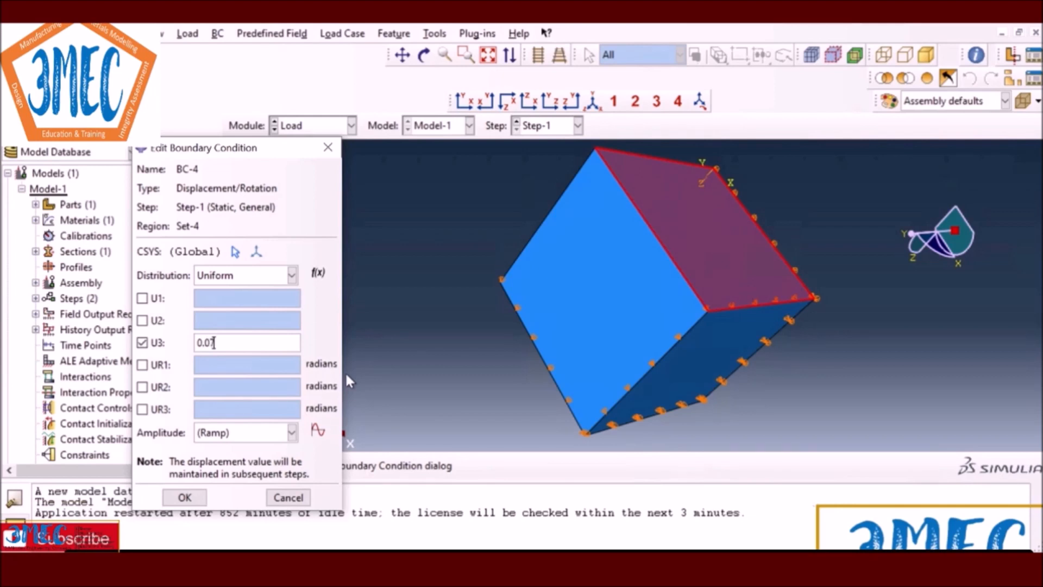
left_click(191, 499)
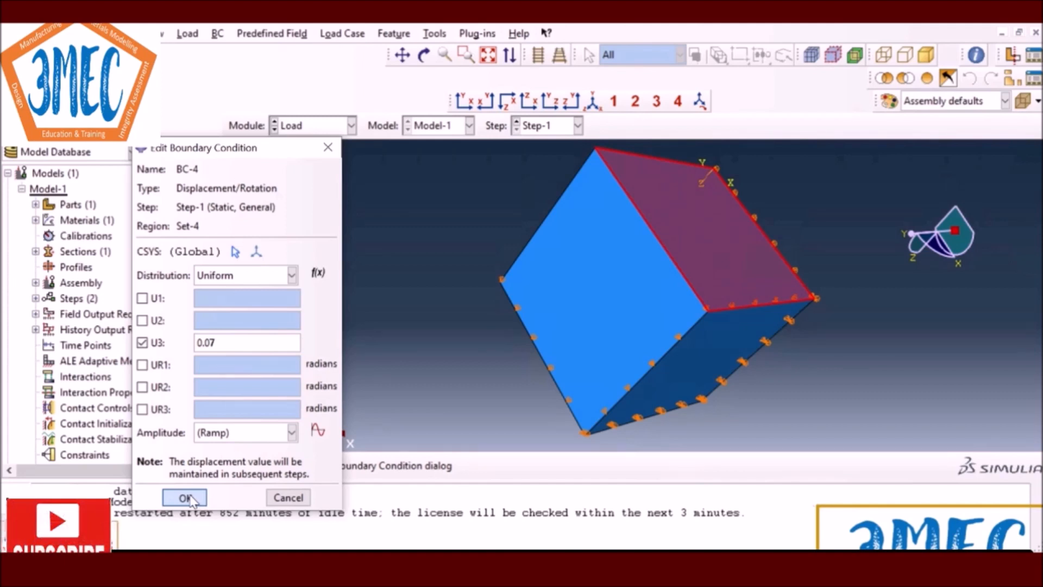
left_click(185, 498)
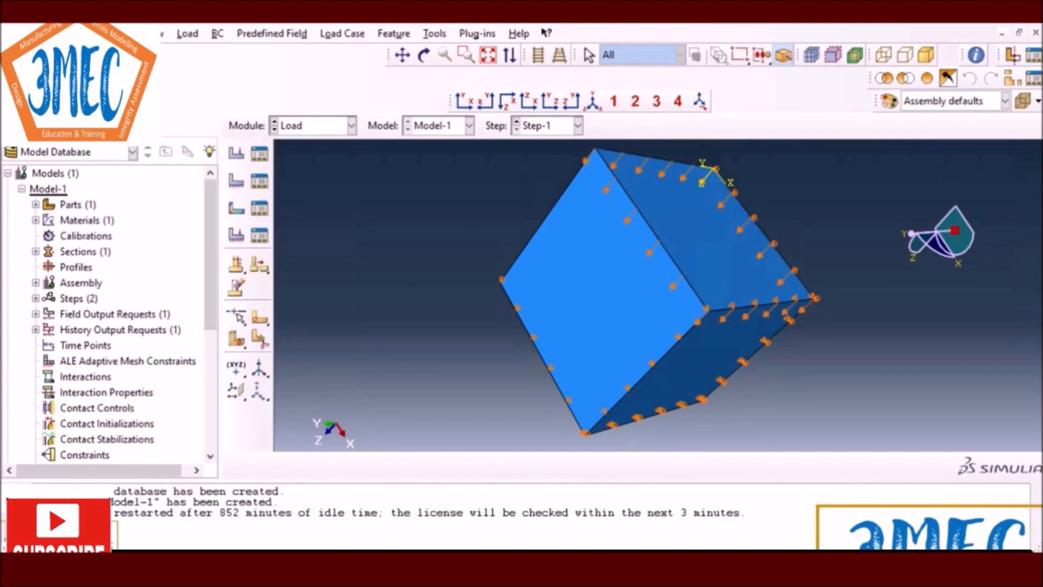
Switch to Calculator, divide the 0.07 displacement by 0.001, and close the calculator
key("super")
type("calcul")
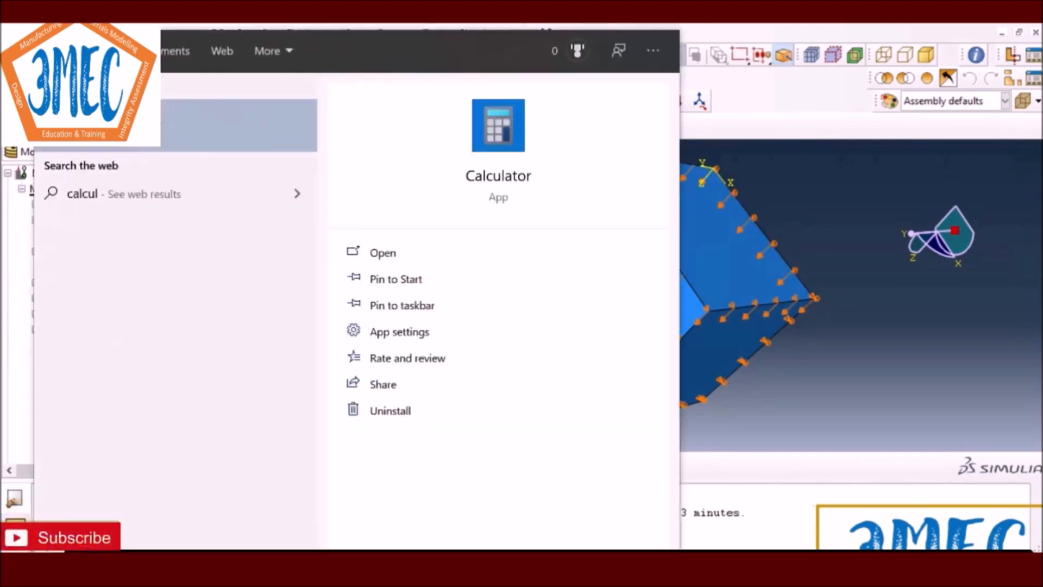
type("z")
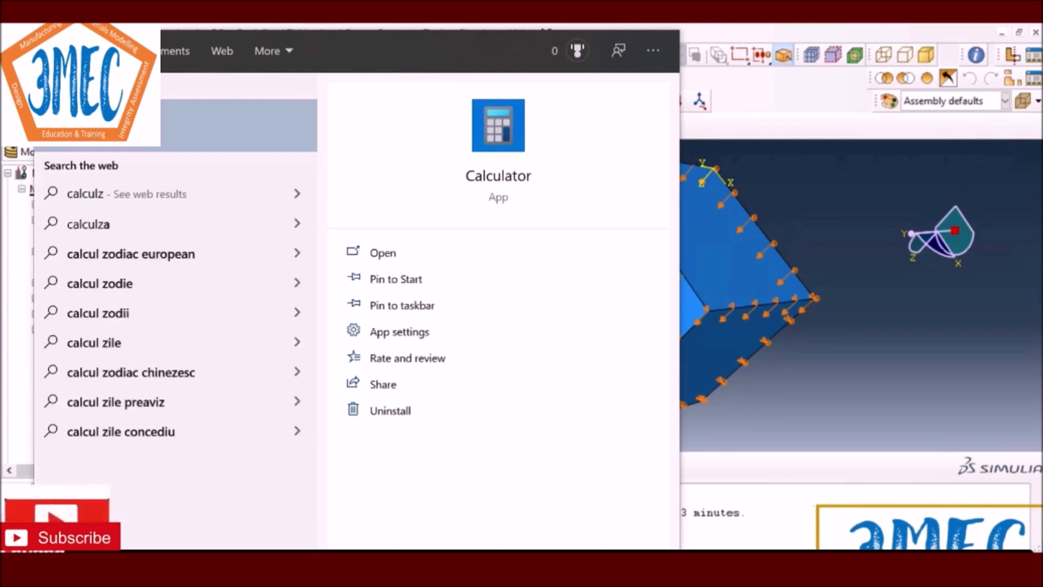
key("Return")
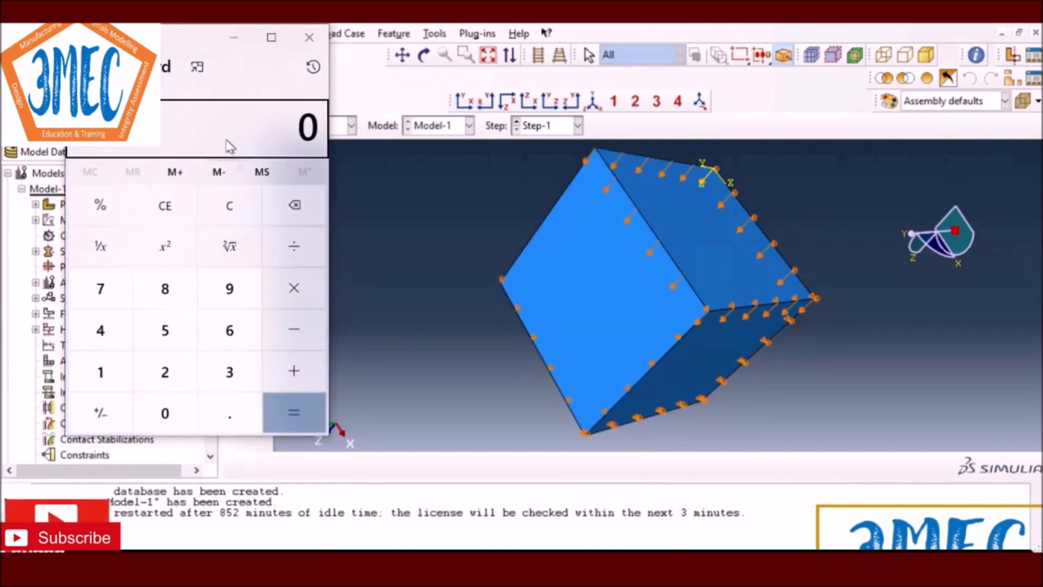
type("0.07")
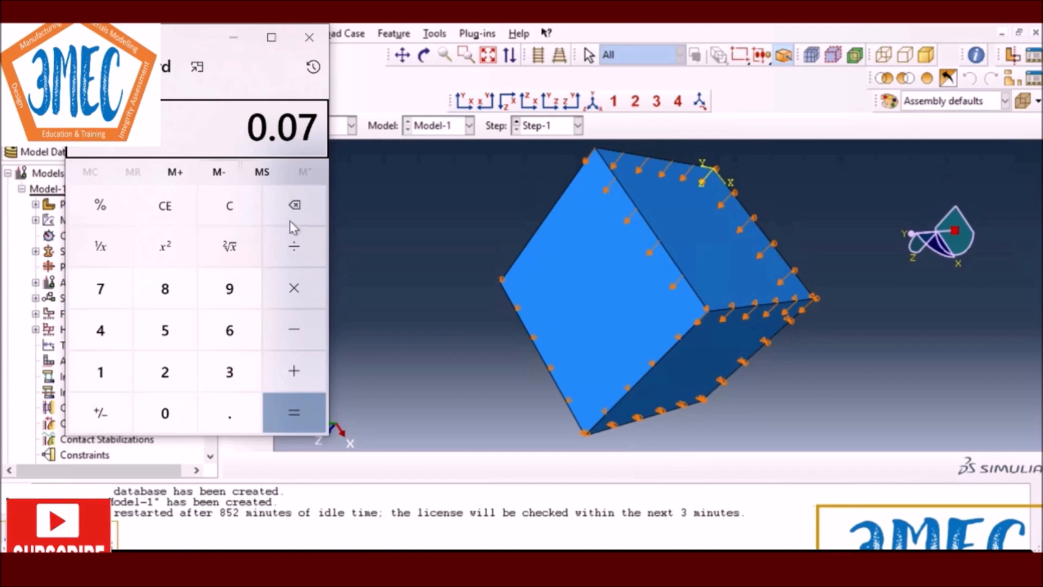
left_click(295, 243)
left_click(228, 427)
left_click(165, 416)
left_click(163, 416)
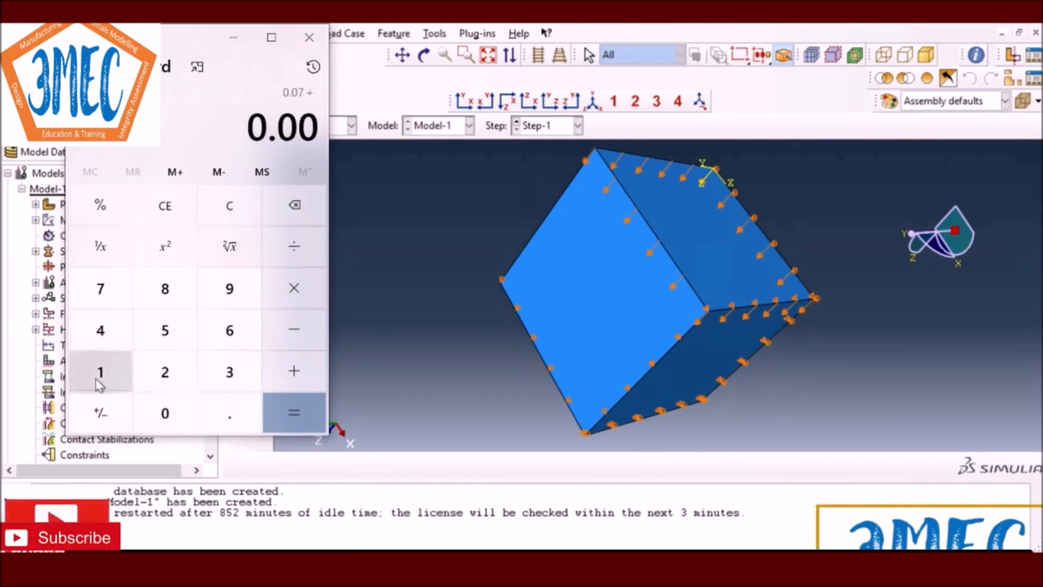
left_click(100, 371)
left_click(290, 408)
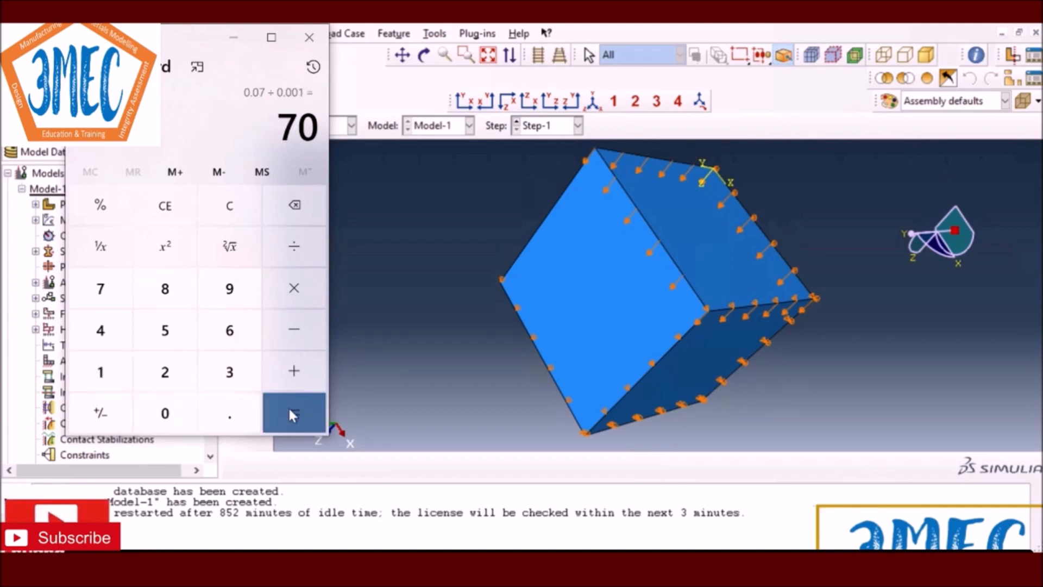
left_click(310, 38)
Set the time period of the Static, General step Step-1 to 70
left_click(351, 126)
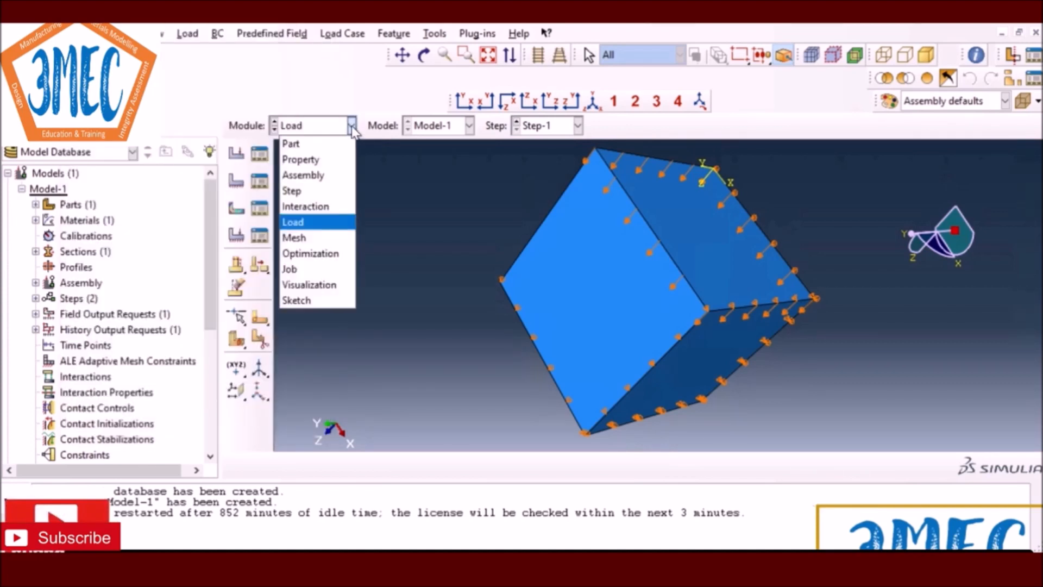
left_click(317, 189)
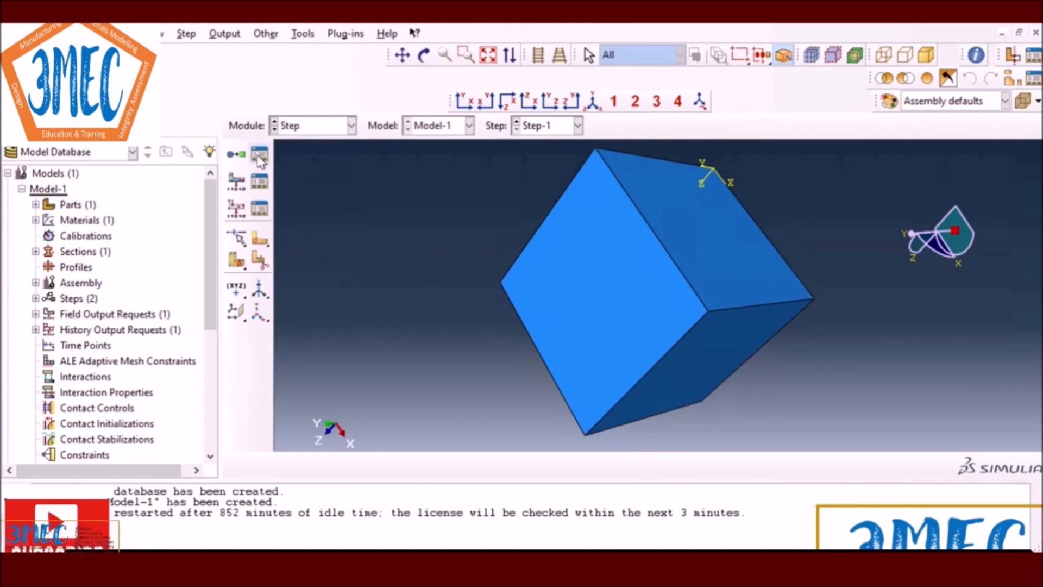
left_click(258, 157)
left_click(314, 131)
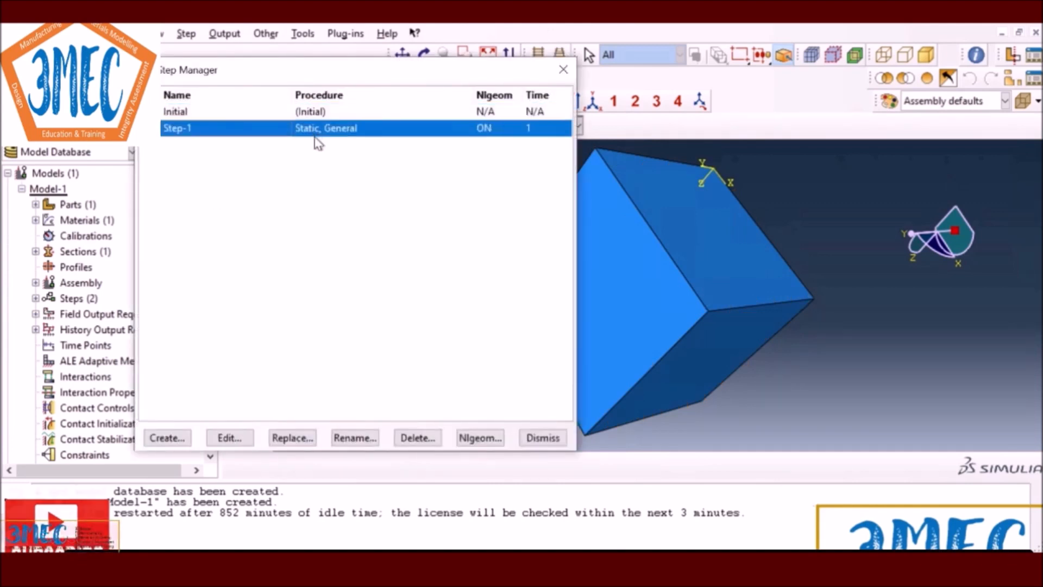
left_click(226, 439)
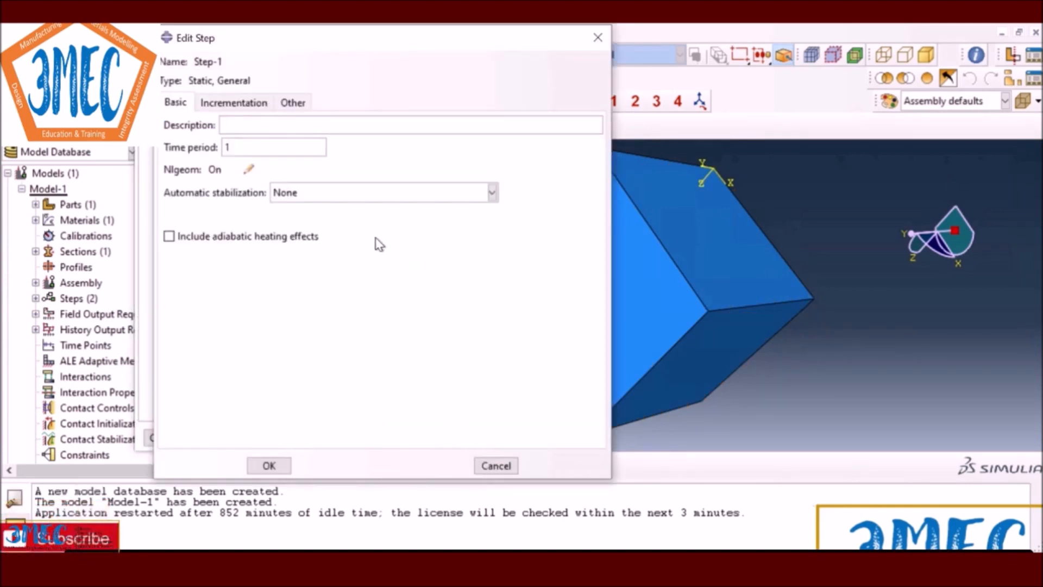
type("0")
Raise the maximum increment size in Step-1's automatic incrementation settings and save the step
left_click(233, 102)
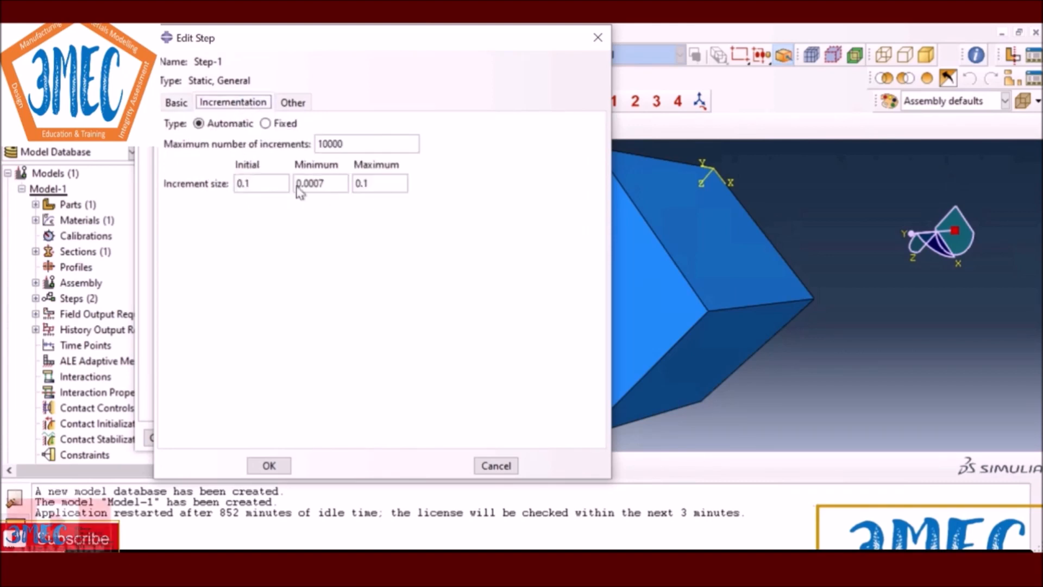
left_click_drag(369, 184, 355, 183)
type("1")
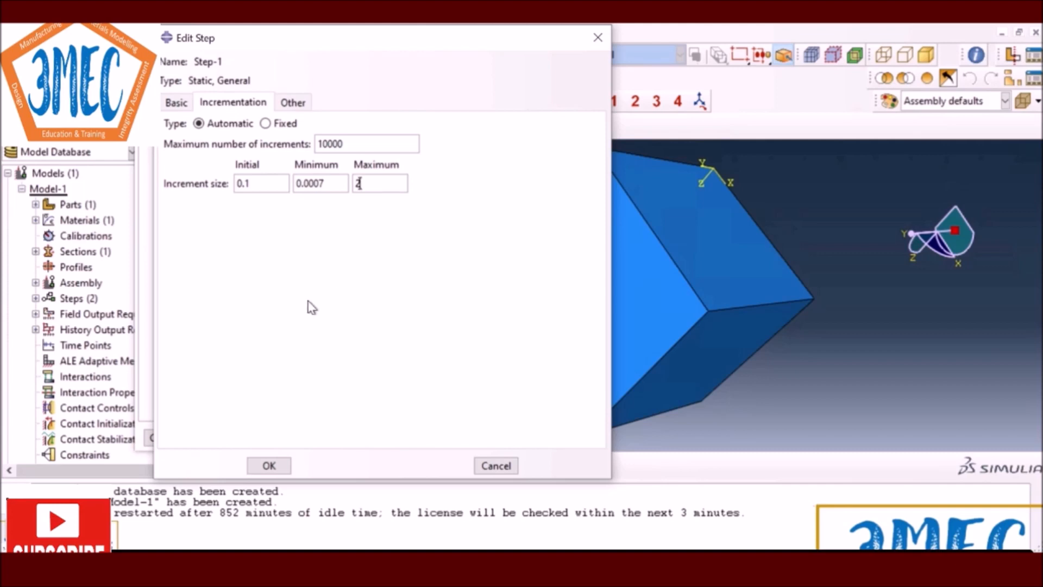
left_click(269, 465)
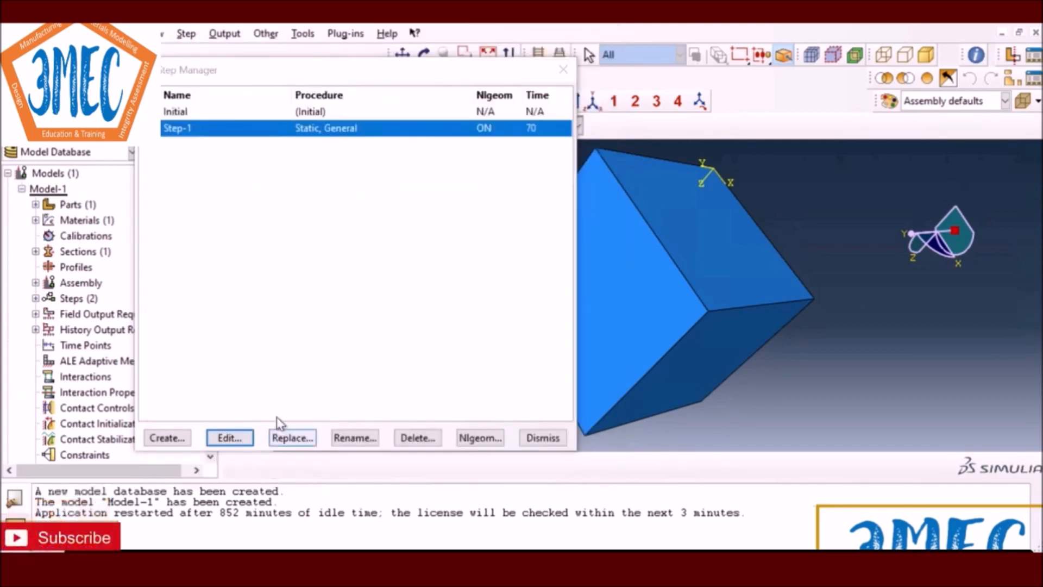
left_click(538, 439)
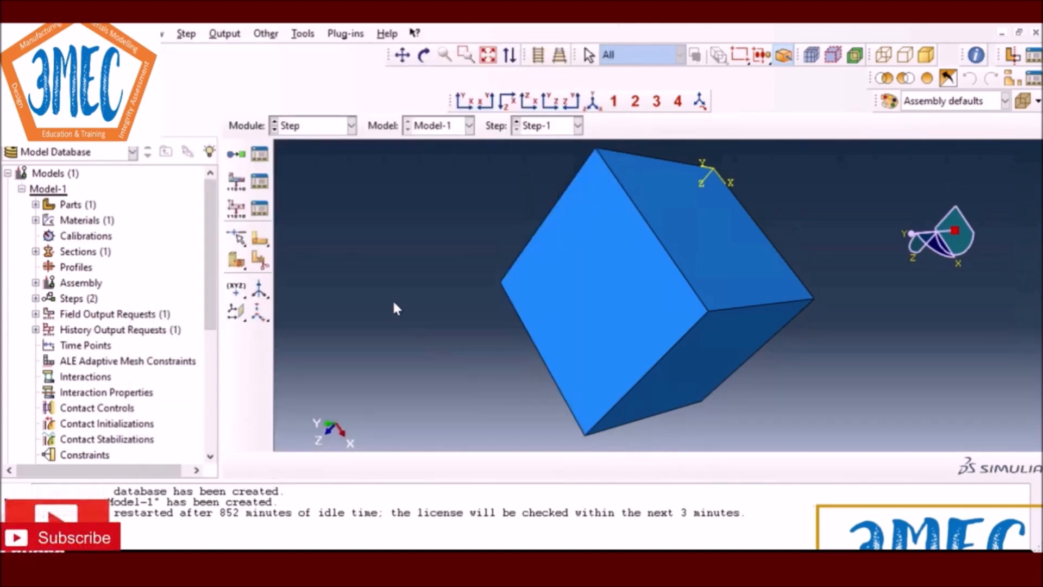
Show the loads in isometric view and reverse the sign of the U3 displacement in boundary condition BC-4
left_click(351, 126)
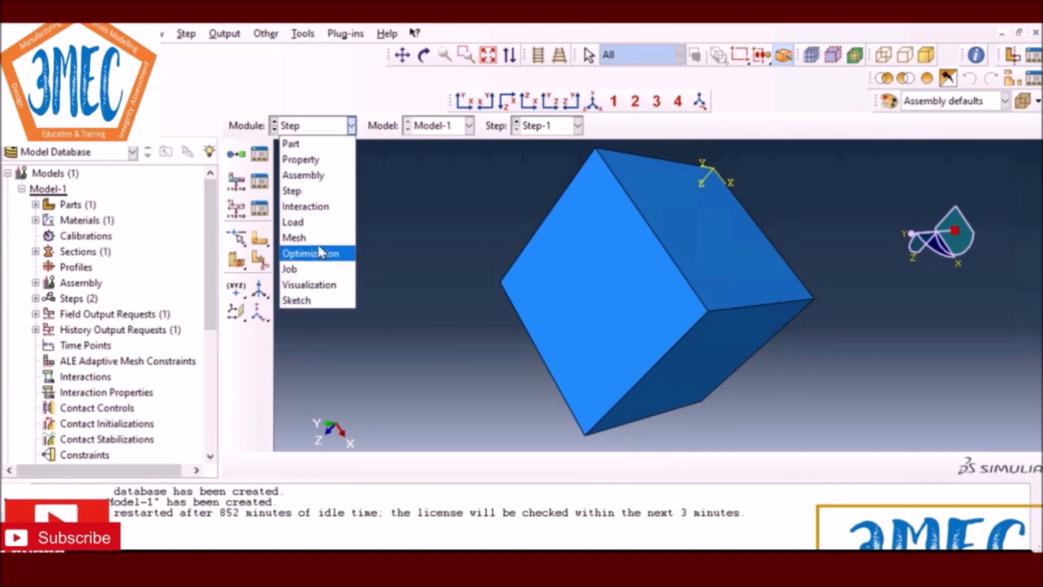
left_click(297, 221)
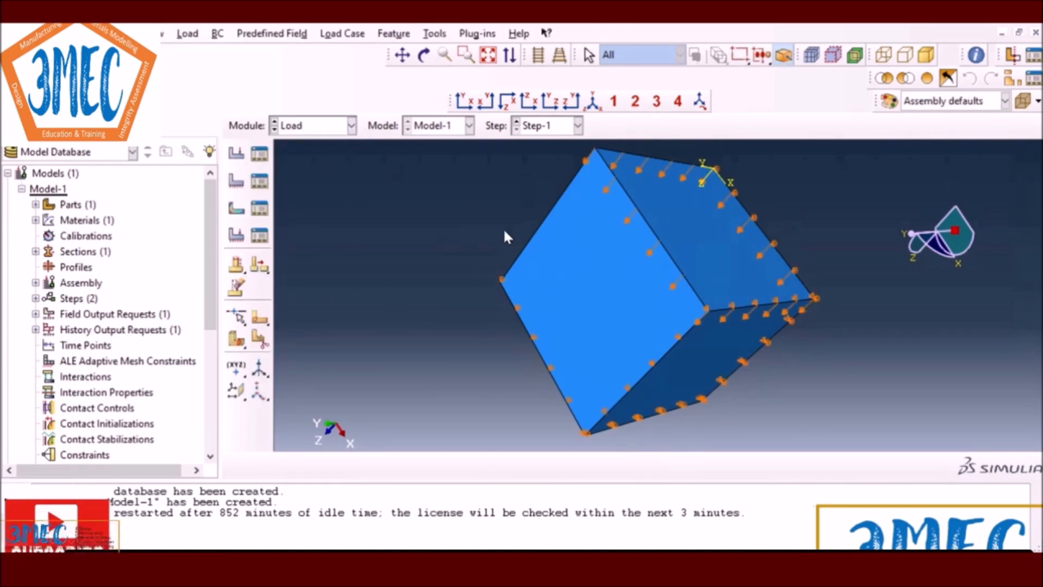
left_click(592, 102)
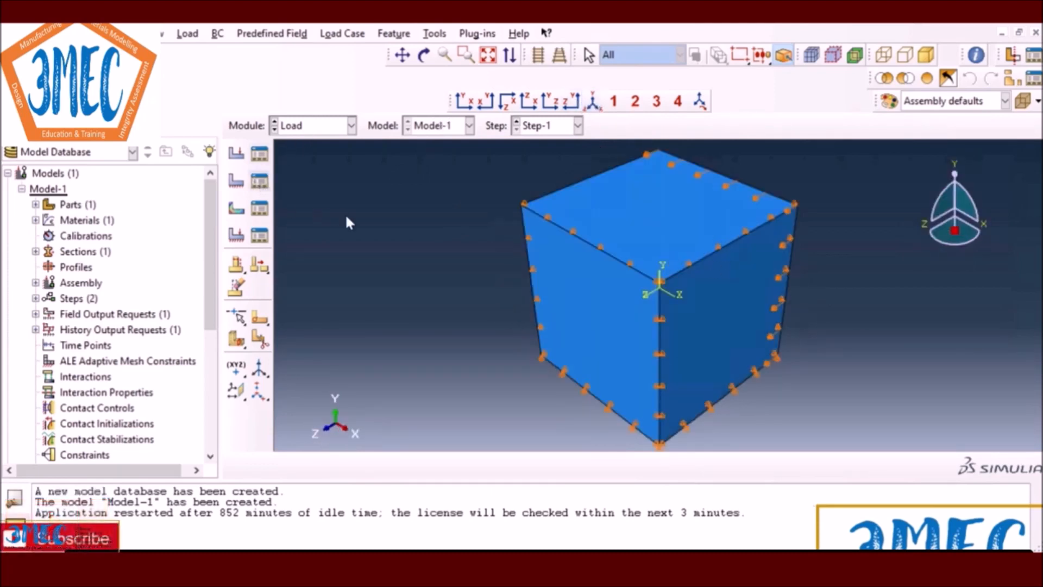
left_click(187, 444)
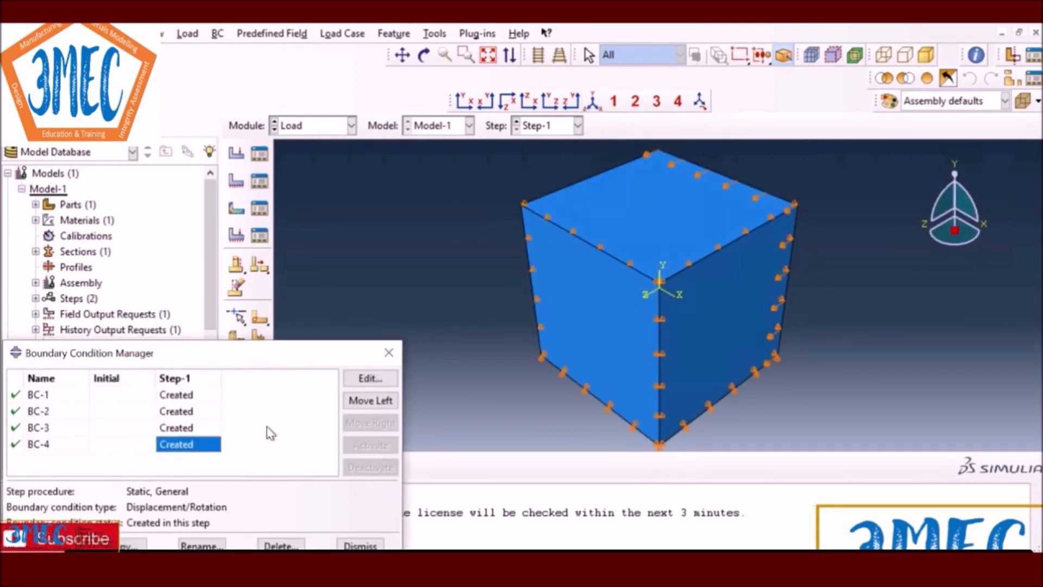
left_click(370, 379)
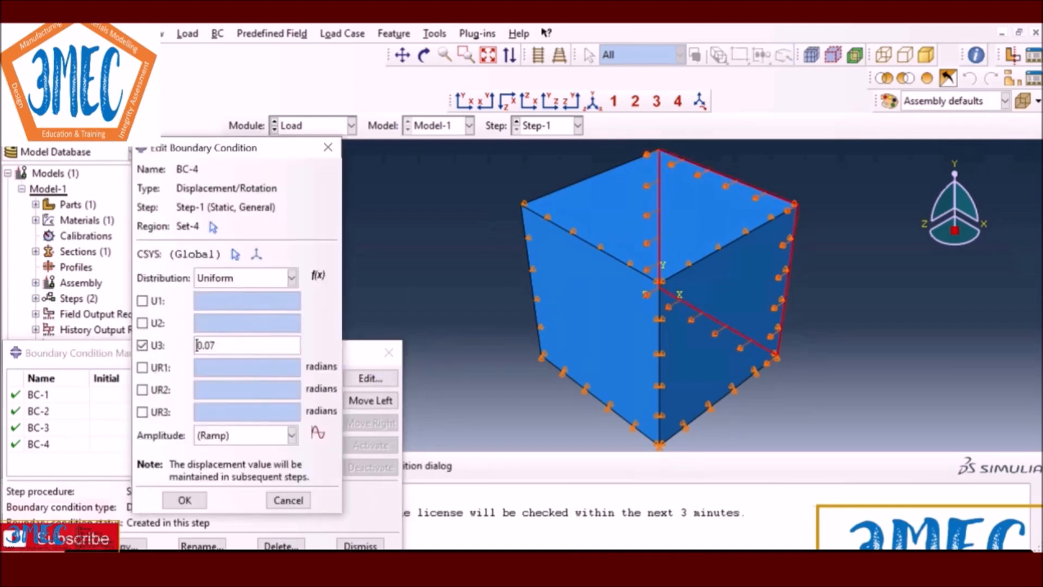
left_click(184, 499)
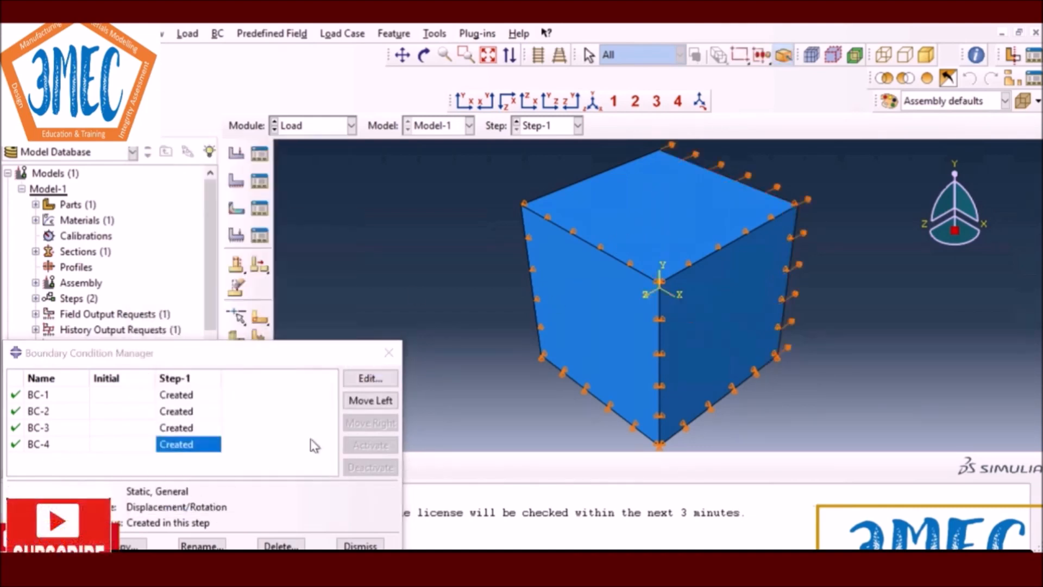
left_click(389, 352)
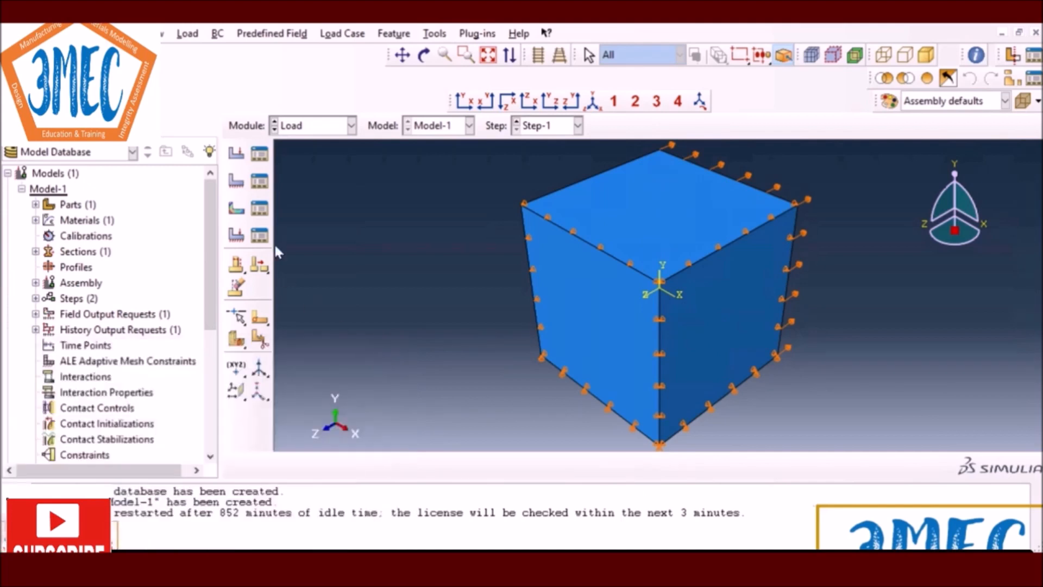
Make Part-1 the object for meshing and seed it with an approximate global size of 1
left_click(318, 127)
left_click(305, 238)
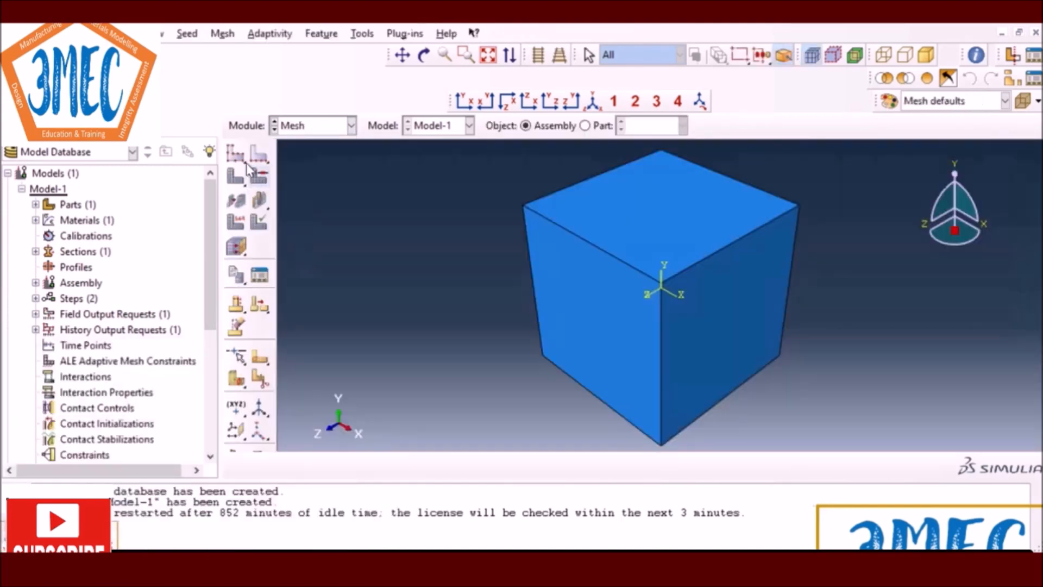
left_click(236, 154)
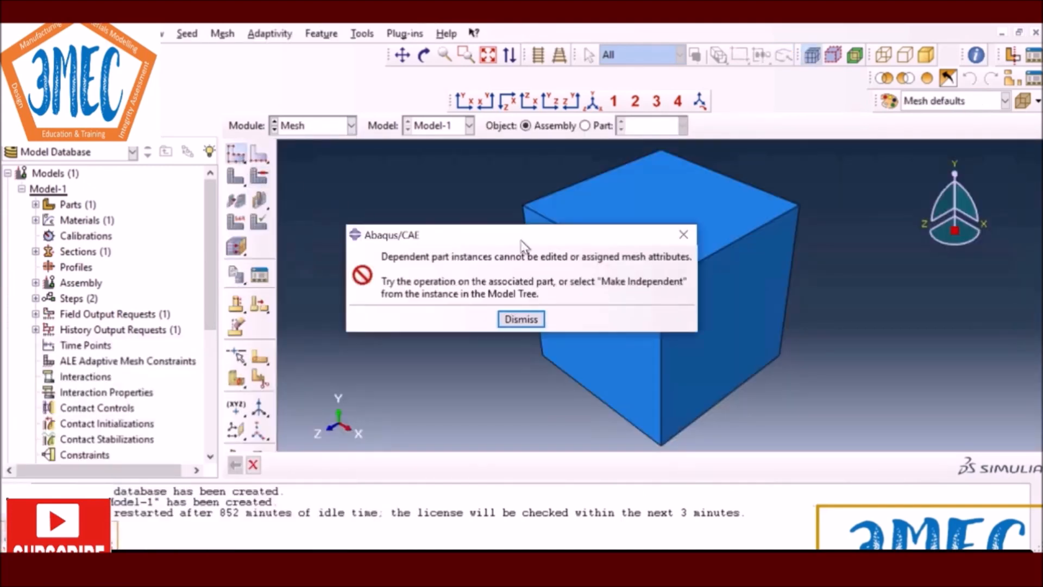
key("Return")
left_click(585, 125)
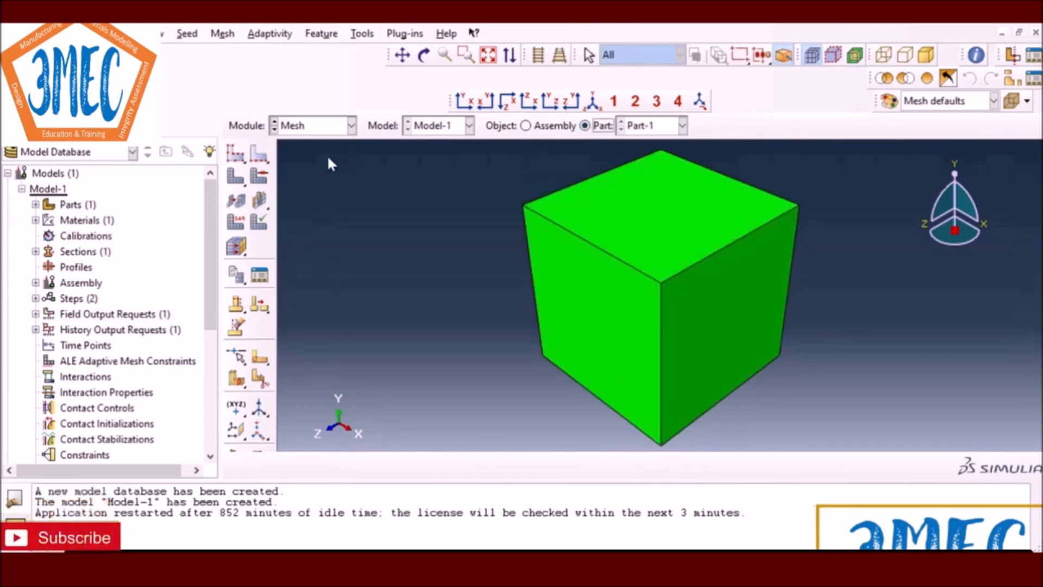
left_click(236, 155)
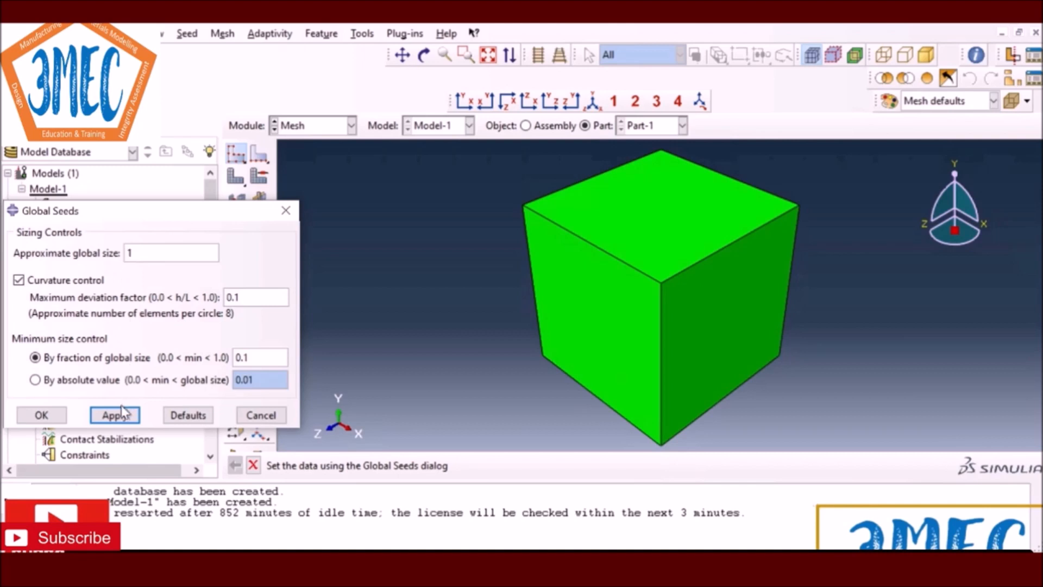
left_click(50, 413)
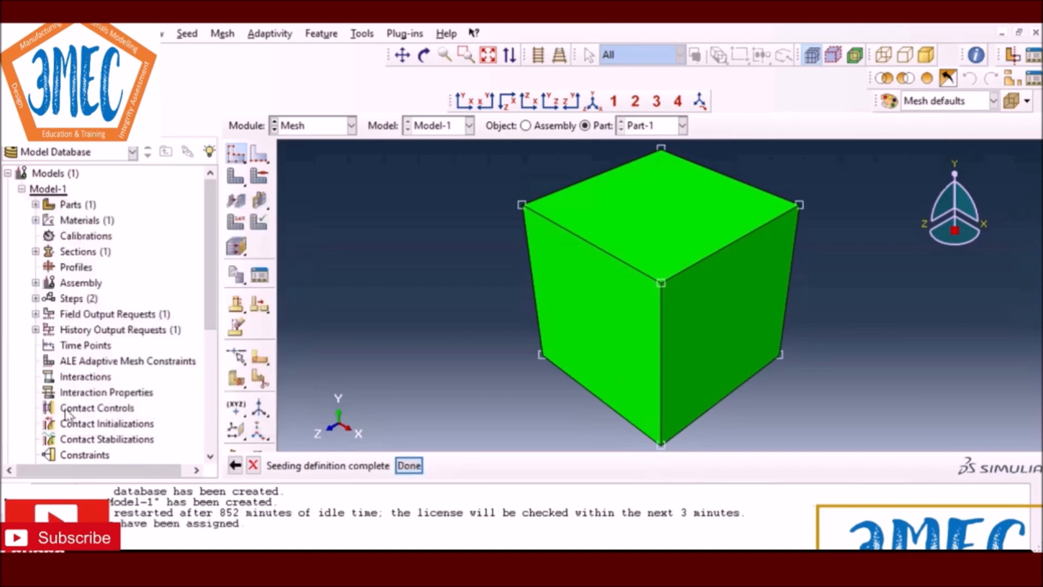
Mesh Part-1 and assign it the Standard, linear 3D Stress hex element C3D8R with reduced integration
left_click(235, 177)
left_click(371, 466)
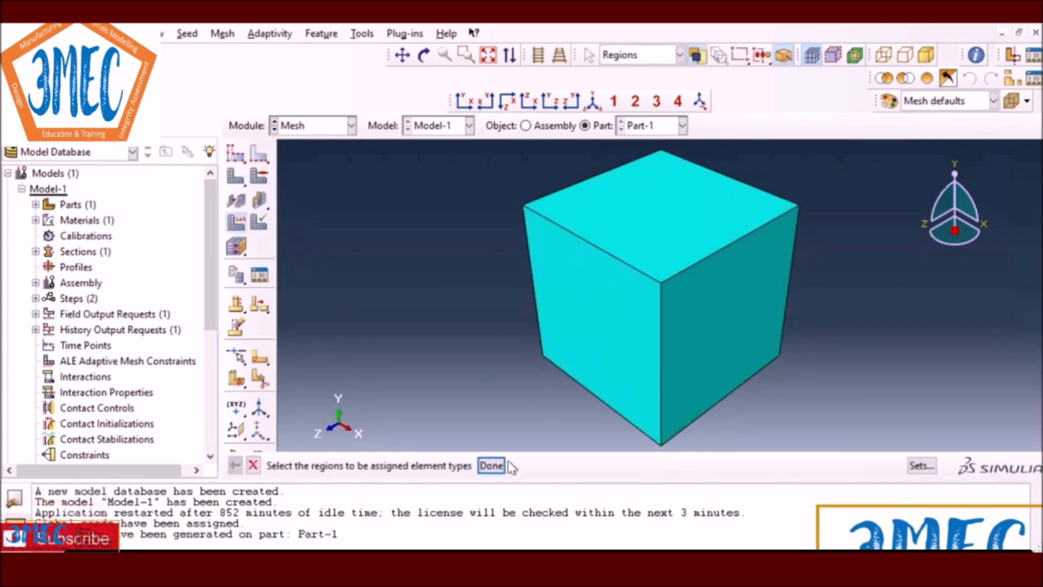
left_click(491, 465)
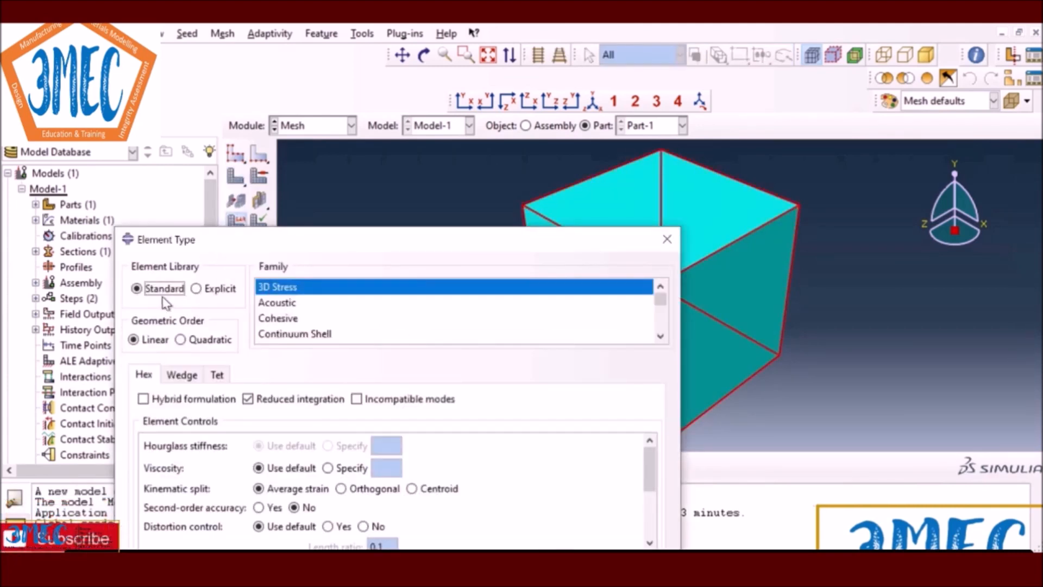
left_click_drag(357, 241, 359, 83)
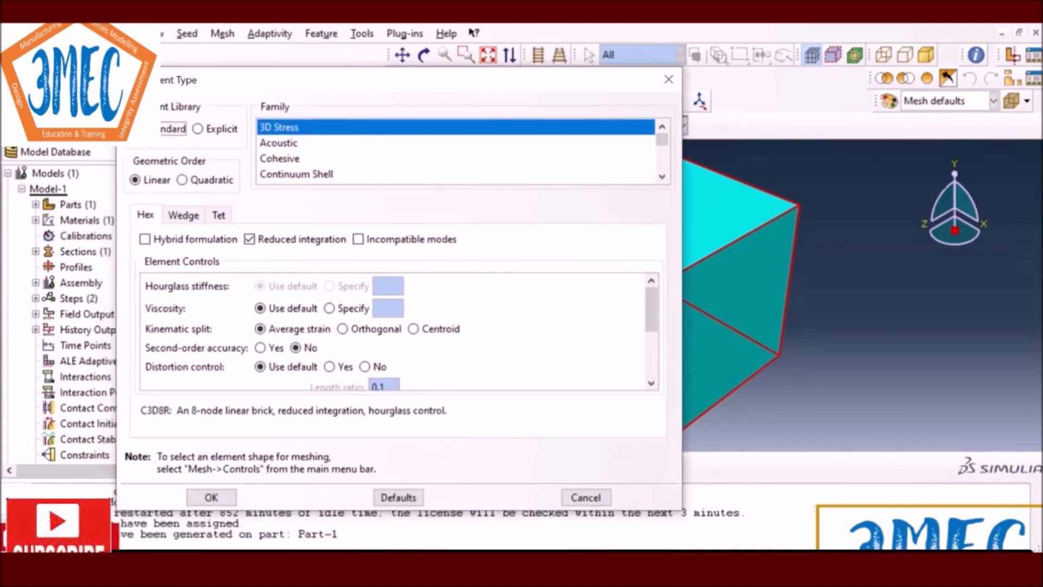
left_click(212, 498)
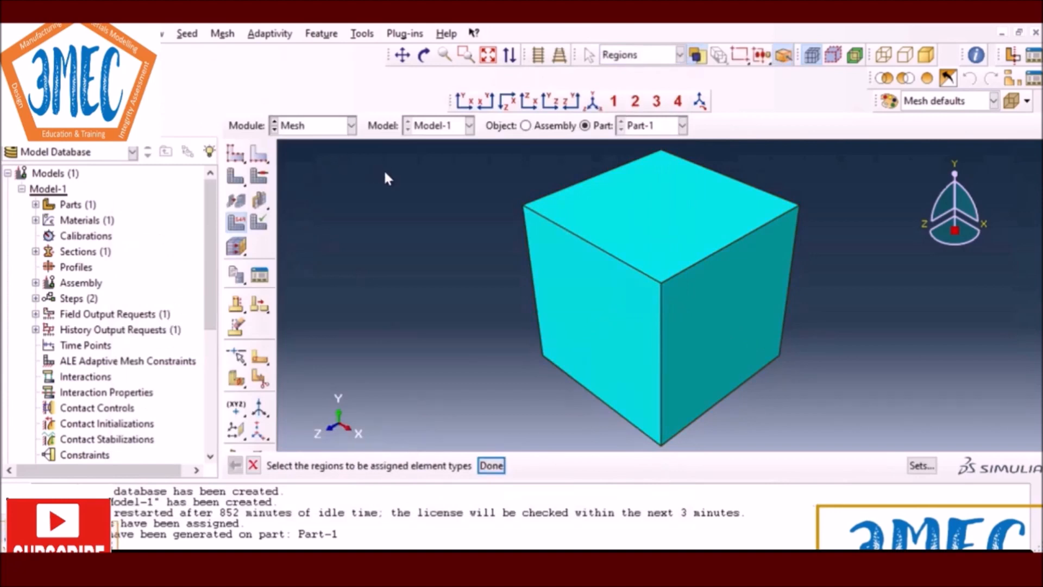
Create a full analysis job named JC_test0_001 from Model-1 with the default job settings
left_click(351, 126)
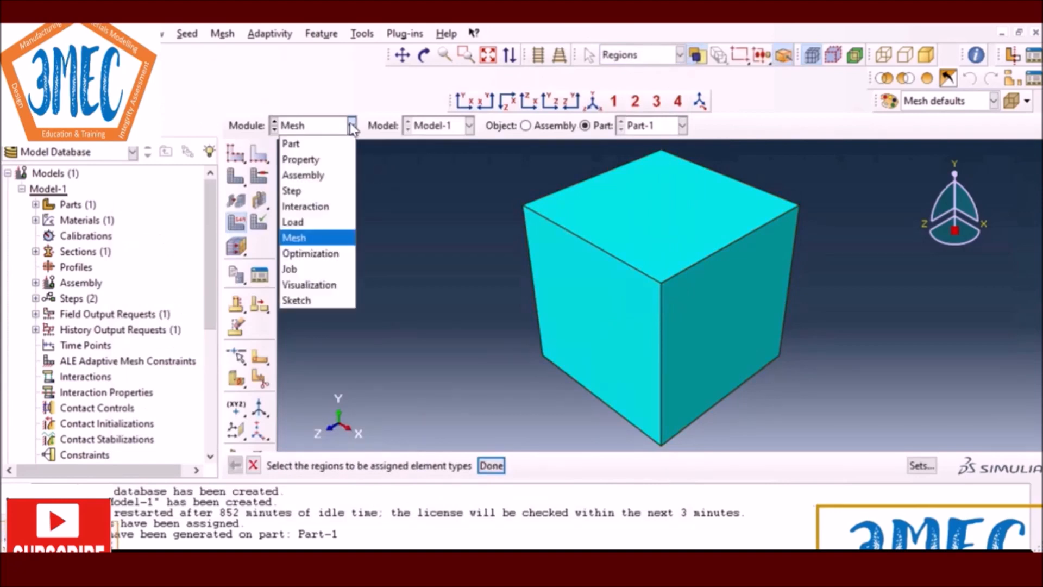
left_click(314, 269)
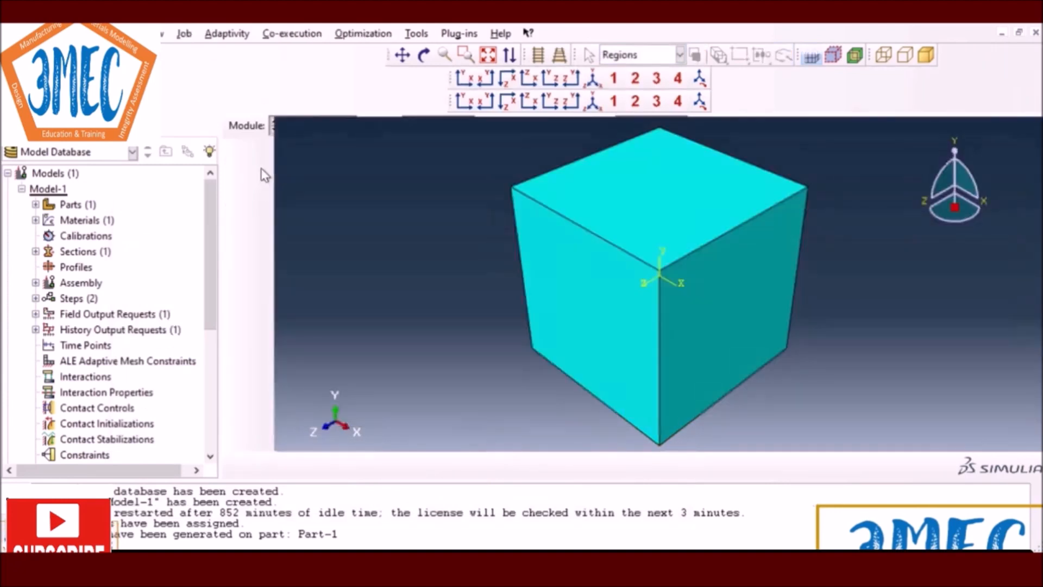
left_click(261, 132)
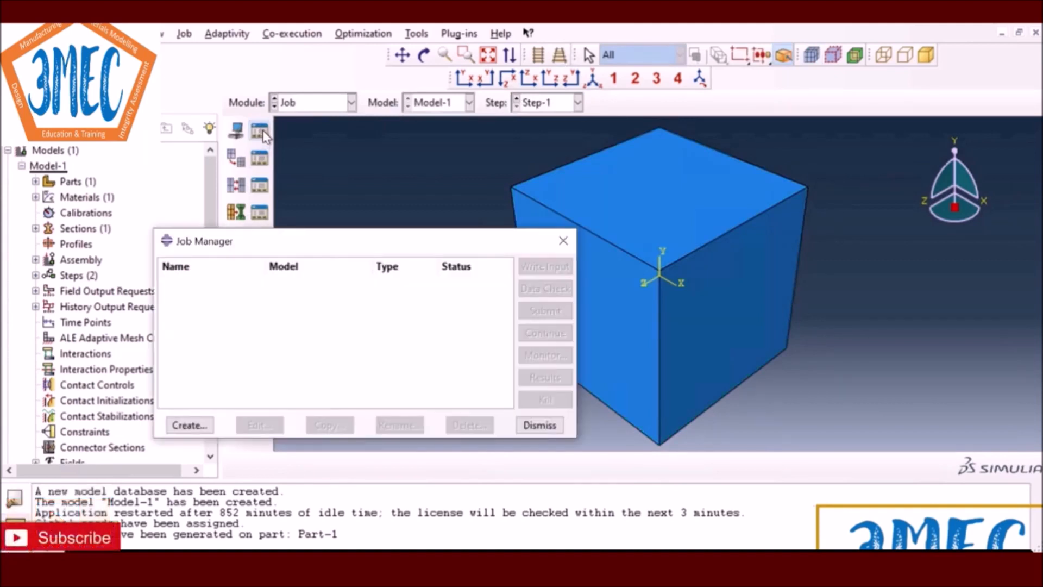
left_click(192, 426)
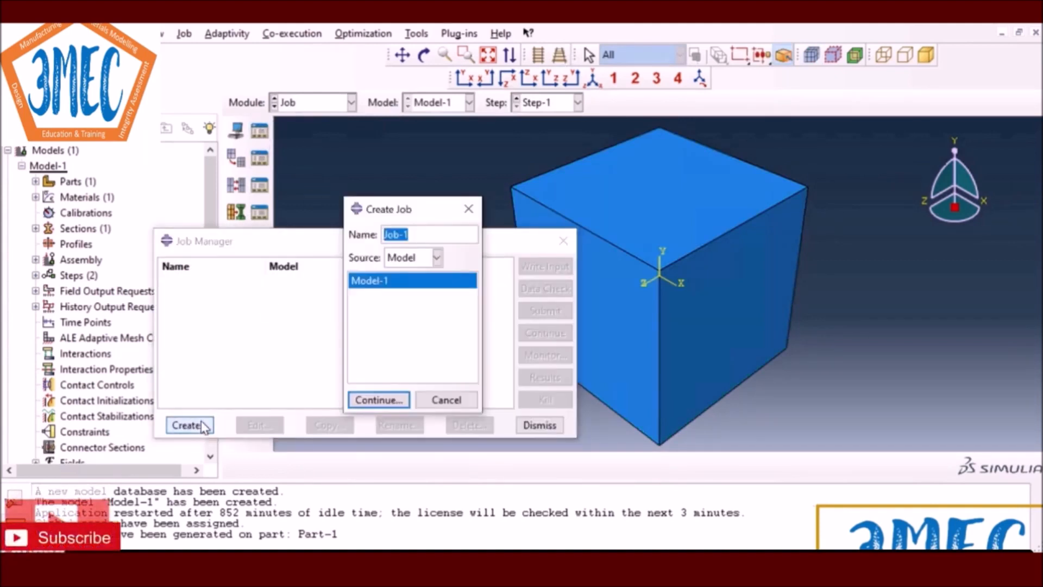
type("JC_test")
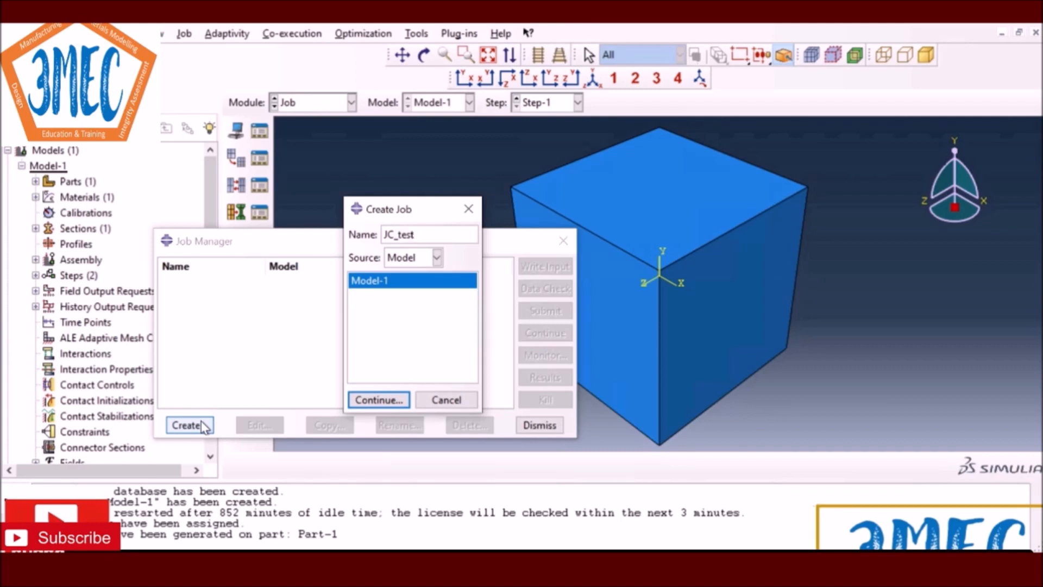
type("01")
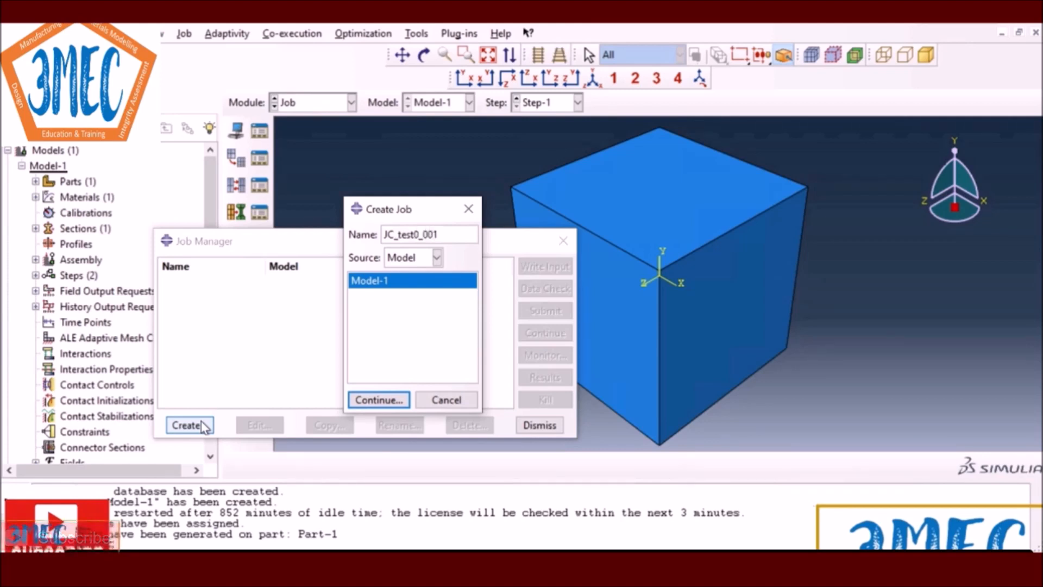
left_click(409, 402)
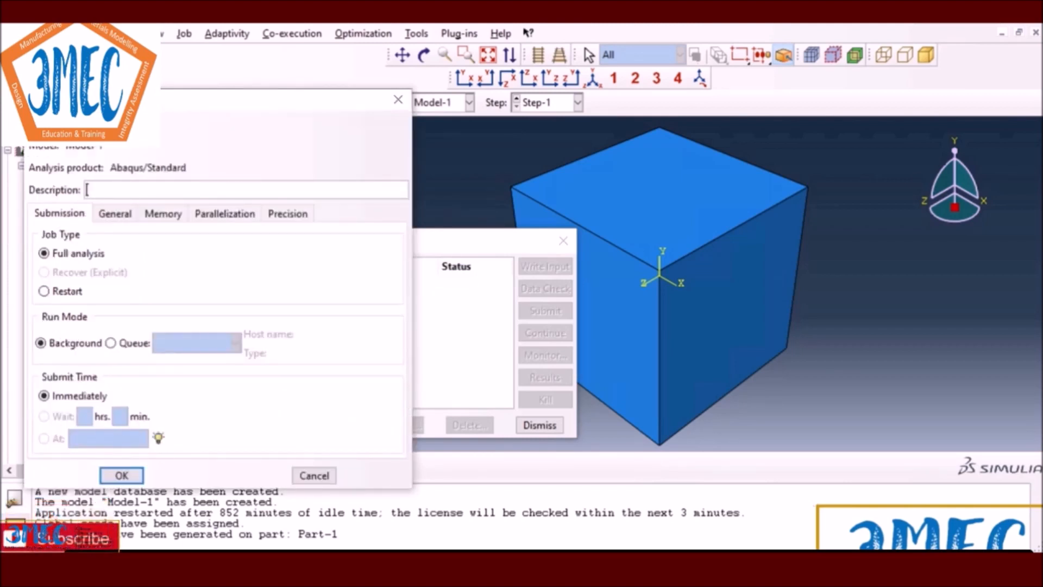
left_click(124, 476)
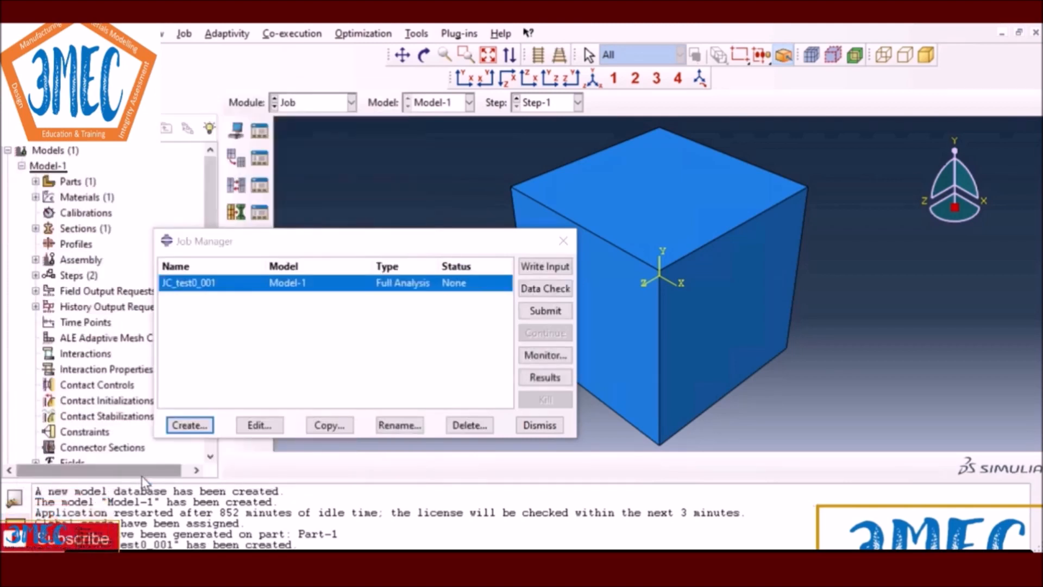
Submit the job JC_test0_001 for analysis and check its progress in the monitor
left_click(530, 312)
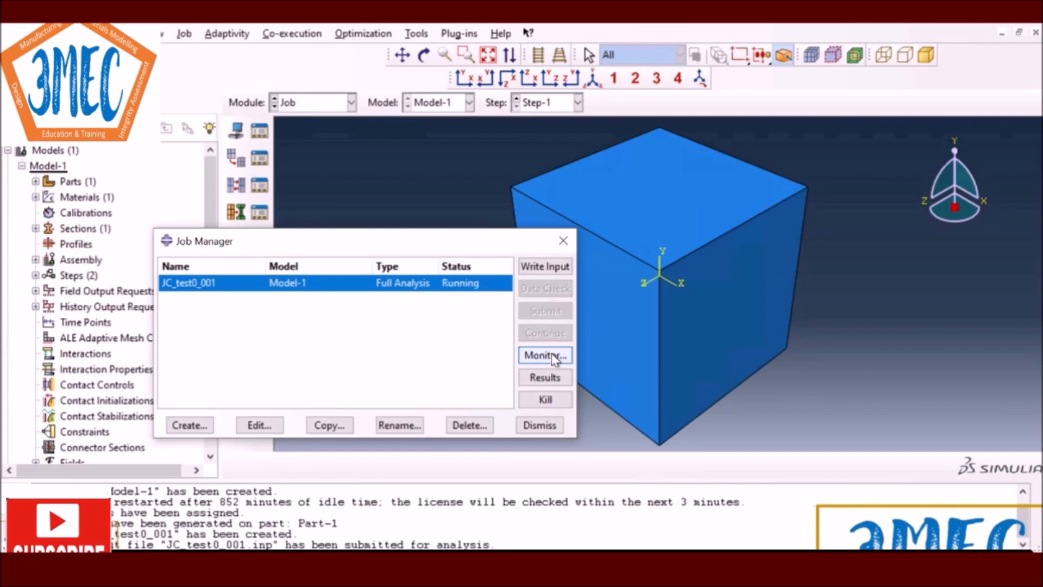
left_click(553, 358)
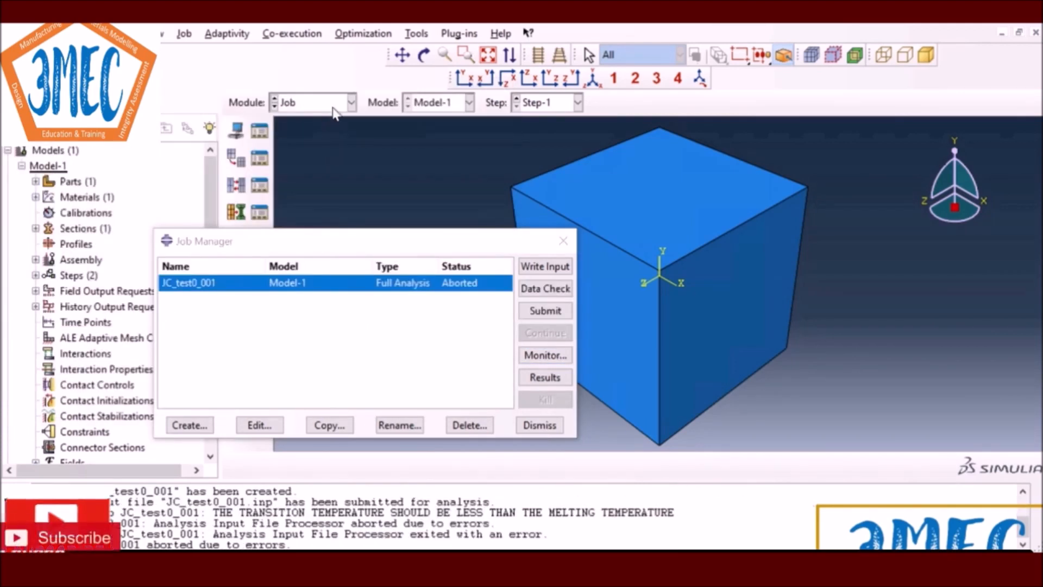
Set the transition temperature to 0 in Material-1's Johnson-Cook plastic hardening data
left_click(338, 104)
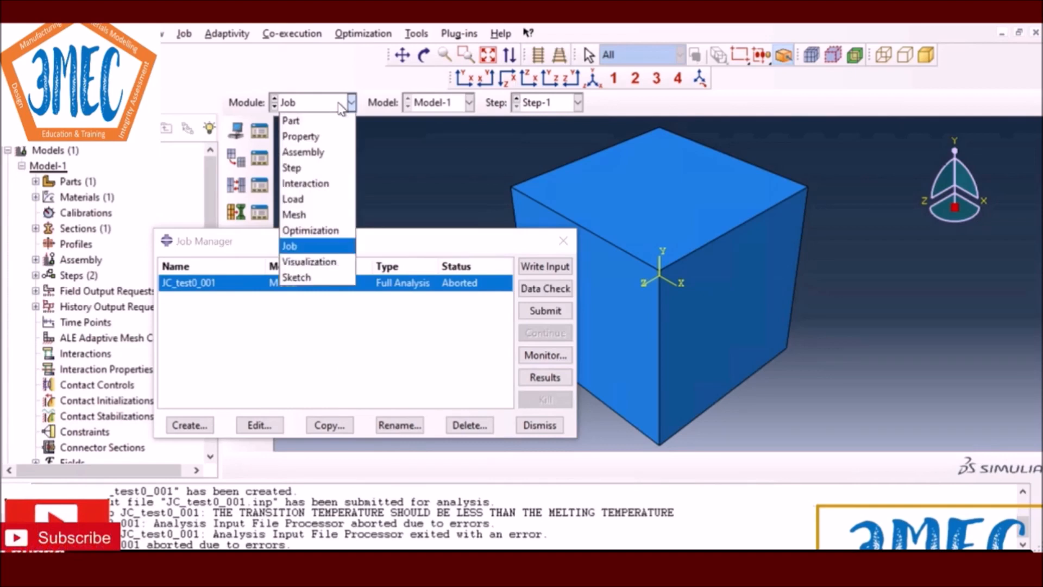
left_click(314, 136)
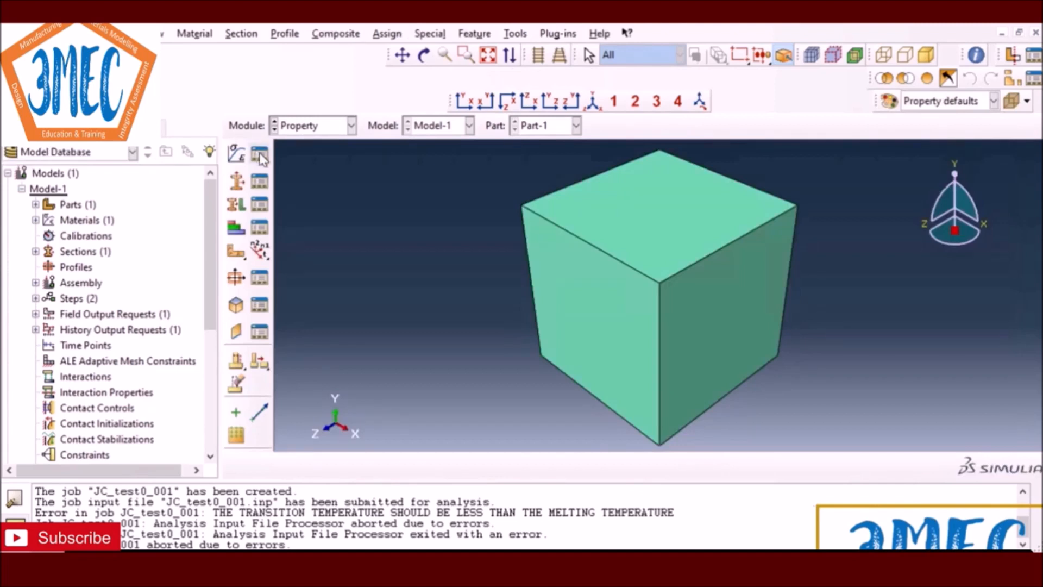
left_click(259, 154)
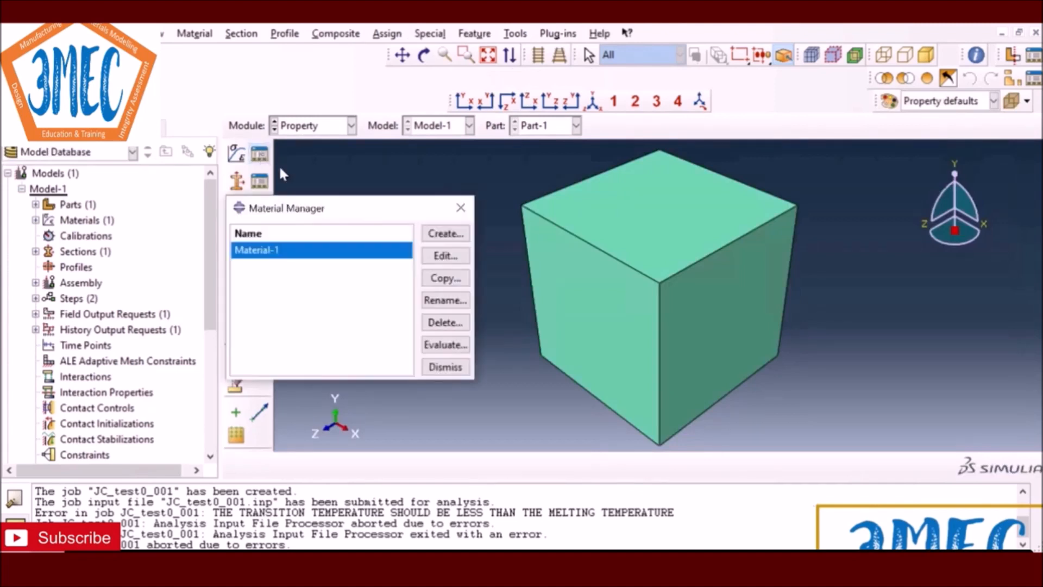
left_click(458, 256)
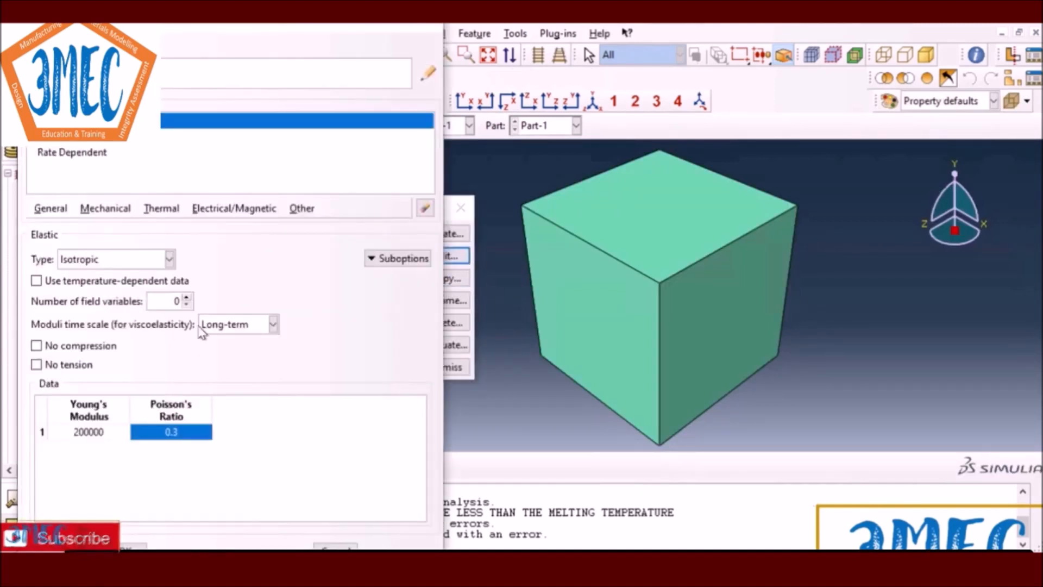
left_click(44, 137)
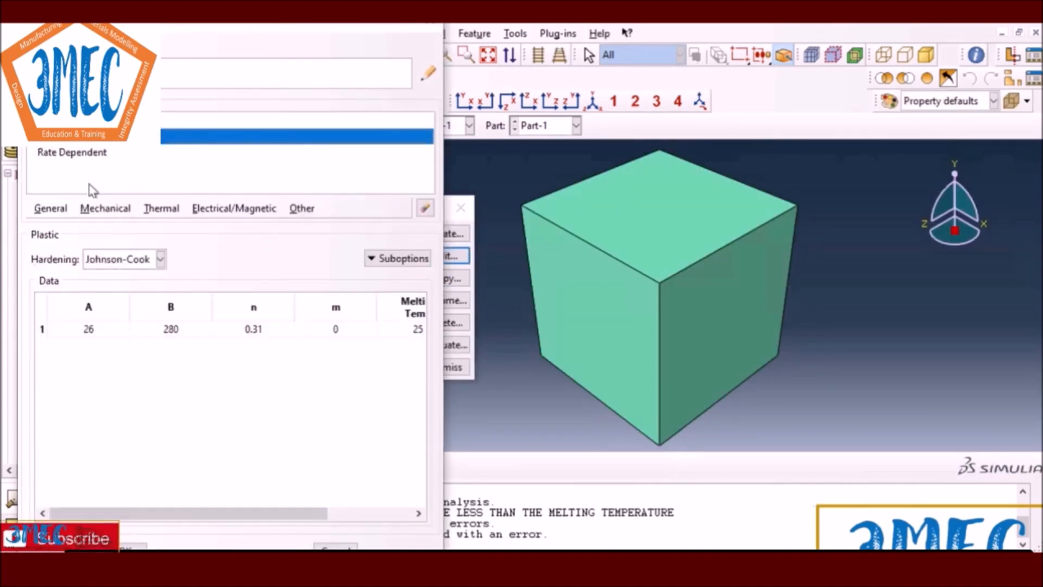
left_click(356, 517)
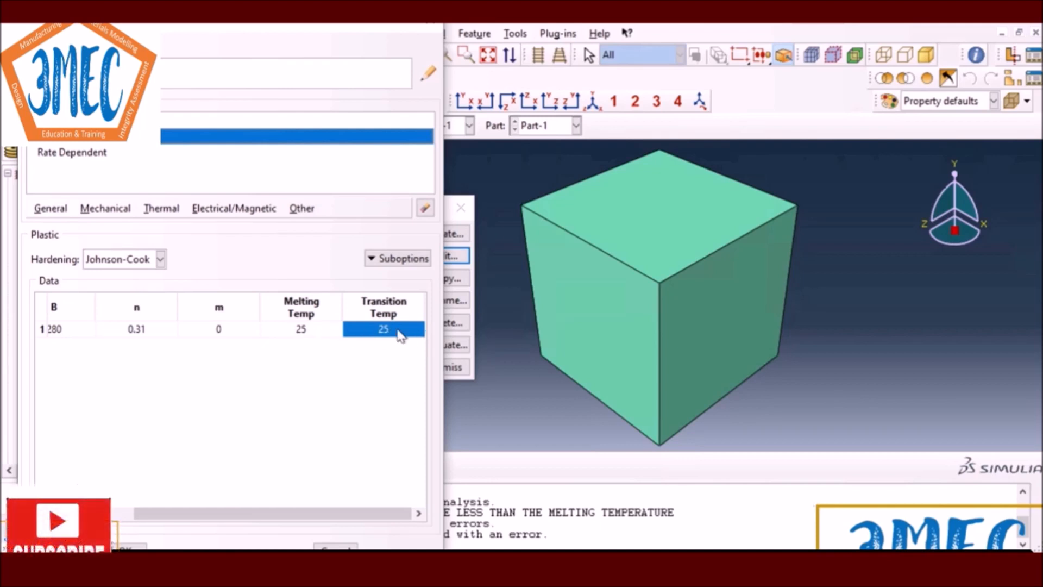
left_click(354, 329)
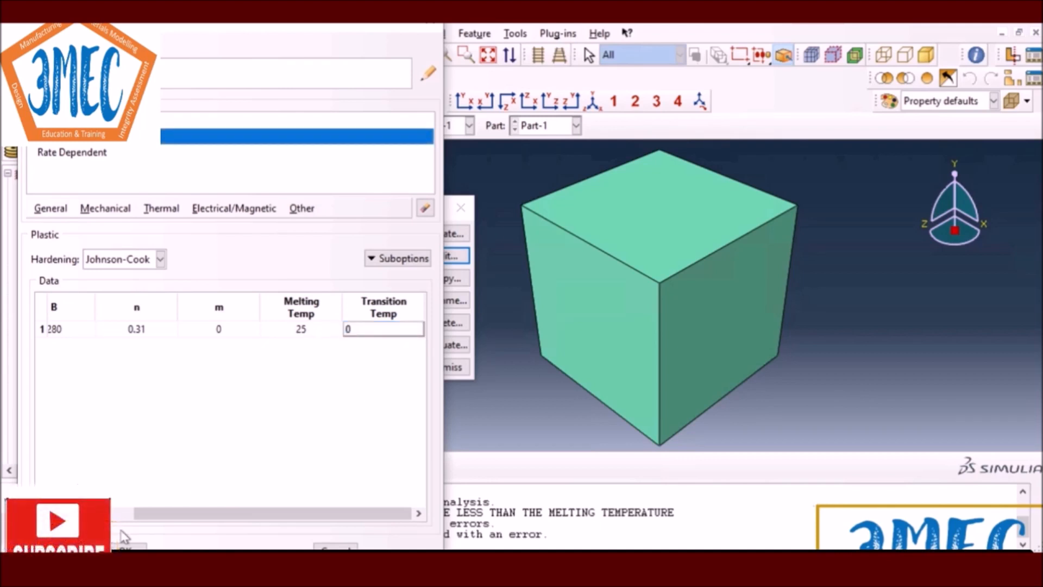
key("Return")
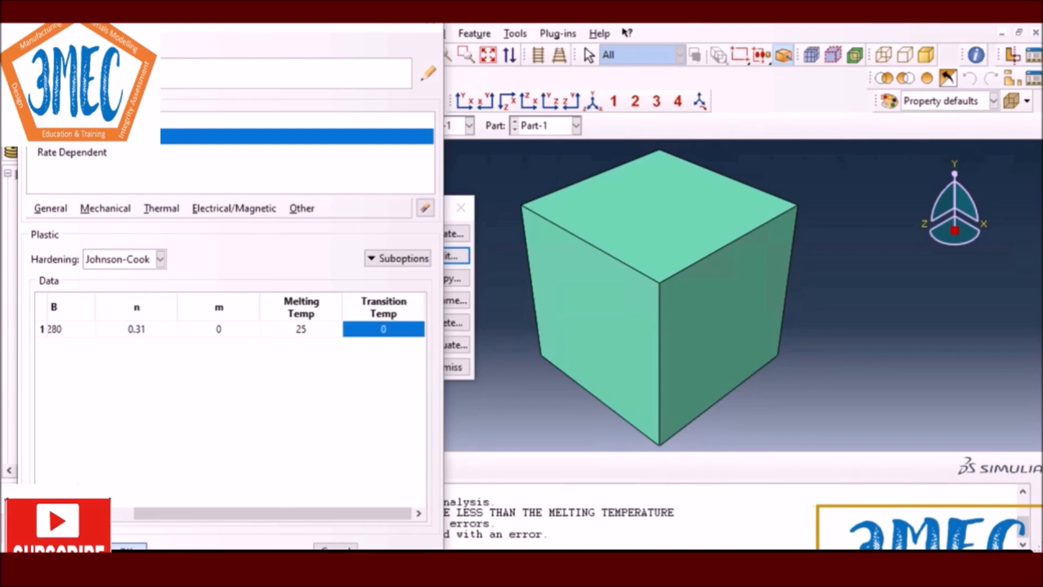
left_click(127, 548)
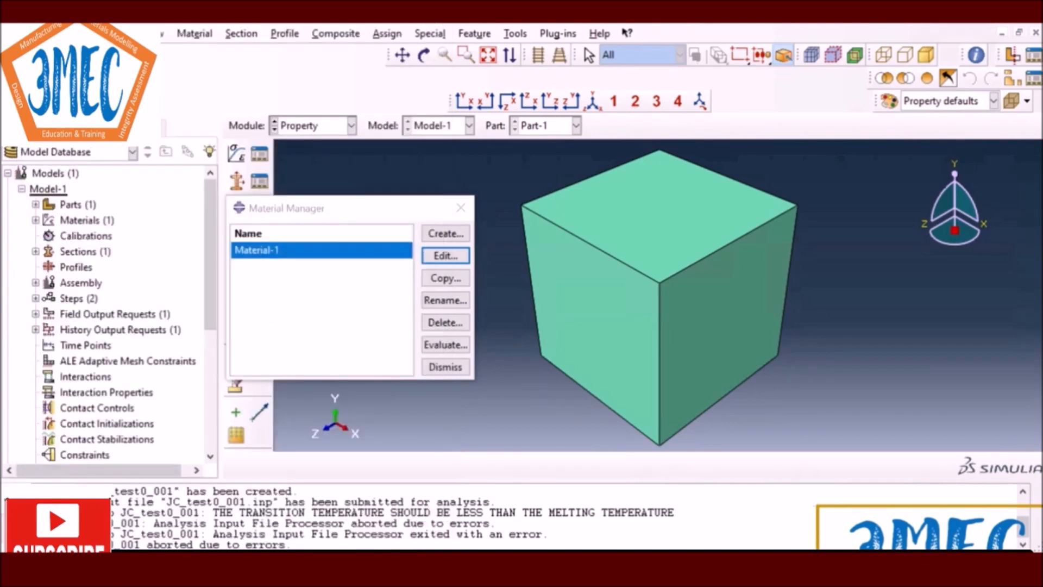
Set the melting temperature to 500 in Material-1's Johnson-Cook plasticity data
left_click(445, 255)
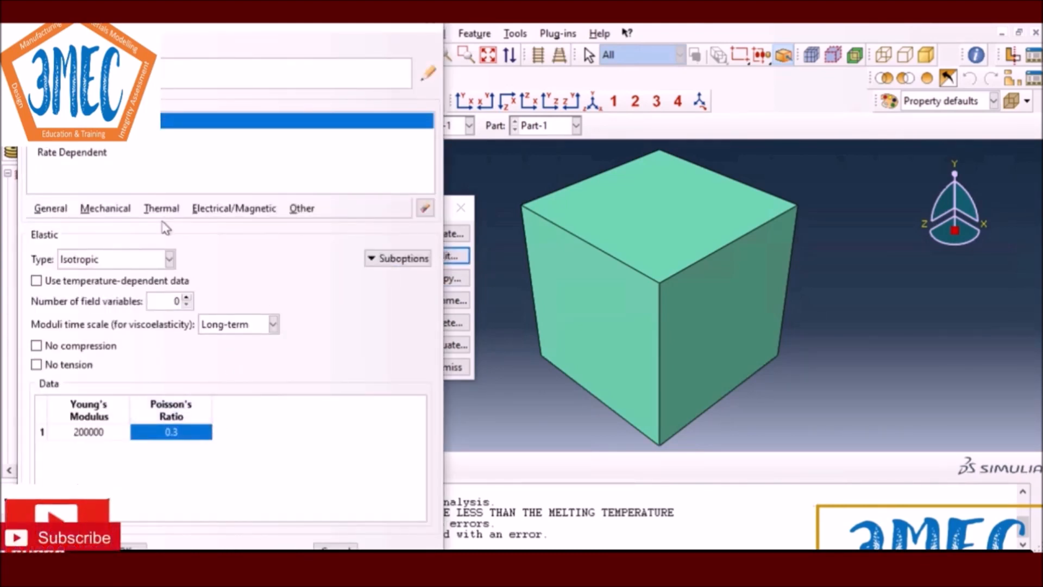
left_click(63, 137)
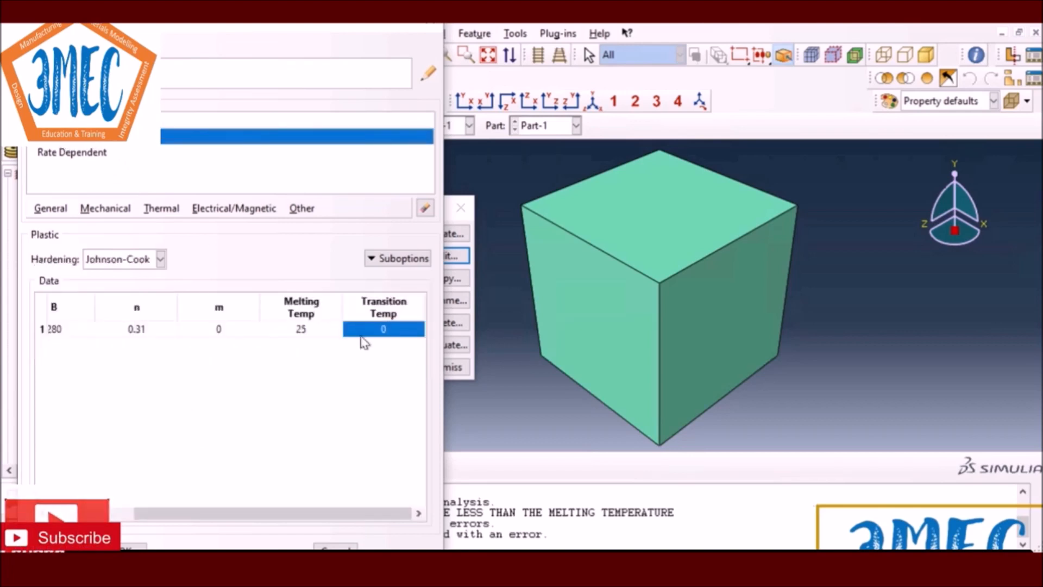
double_click(301, 329)
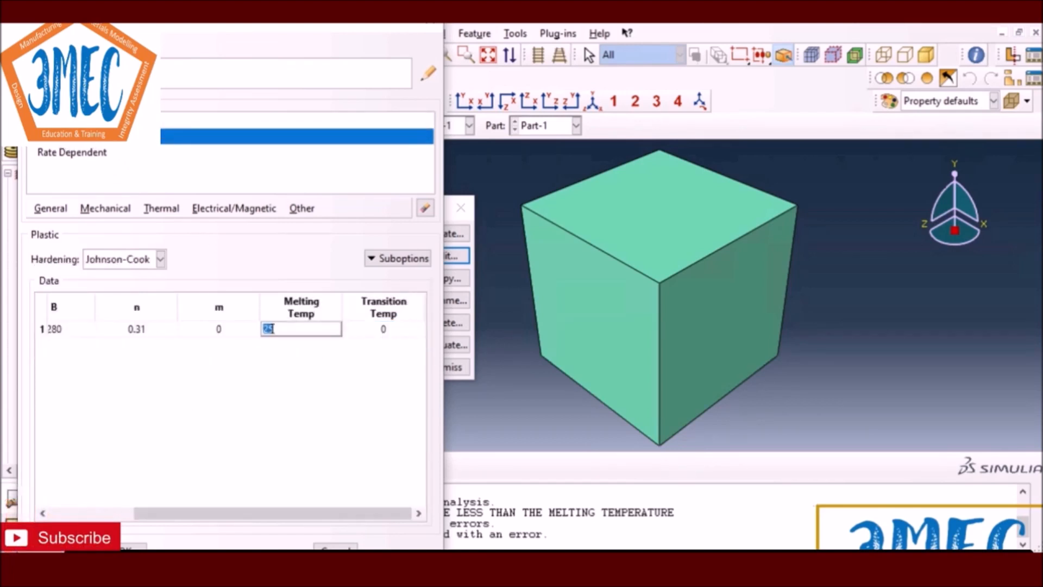
type("500")
left_click(133, 546)
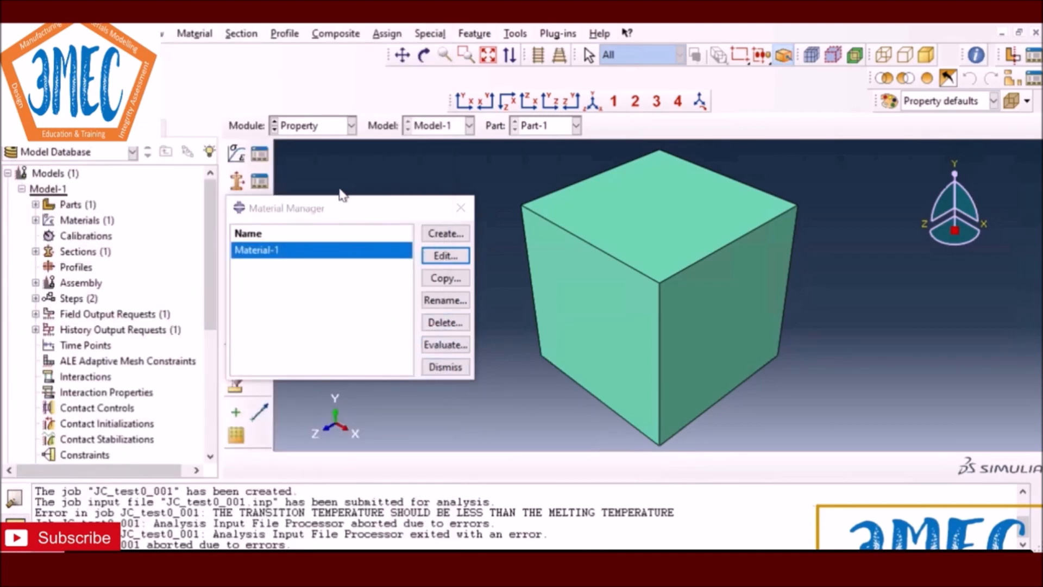
Resubmit the job JC_test0_001, overwriting its existing files, and monitor the run until it ends
left_click(352, 126)
left_click(308, 269)
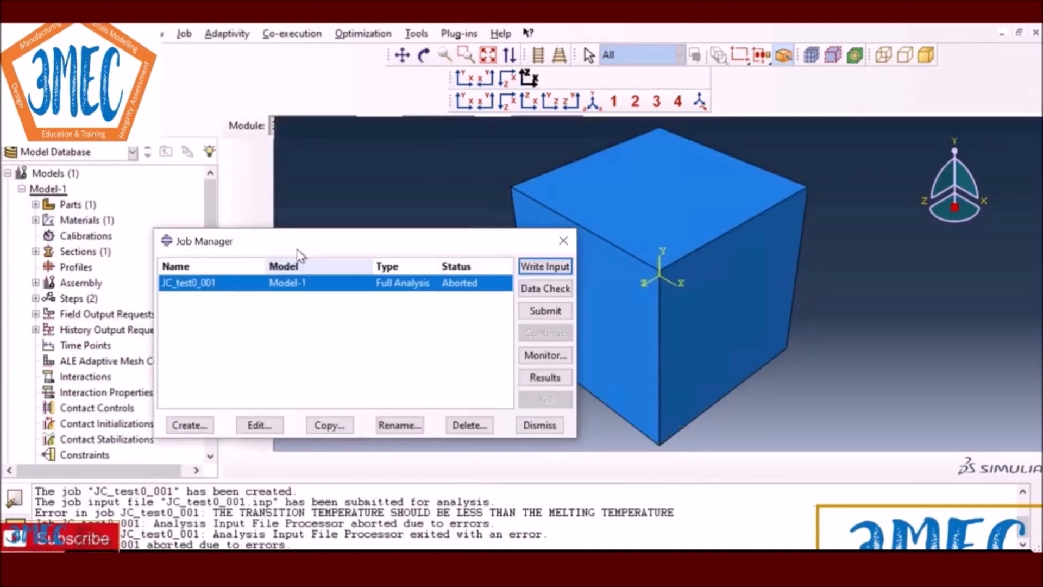
left_click(543, 310)
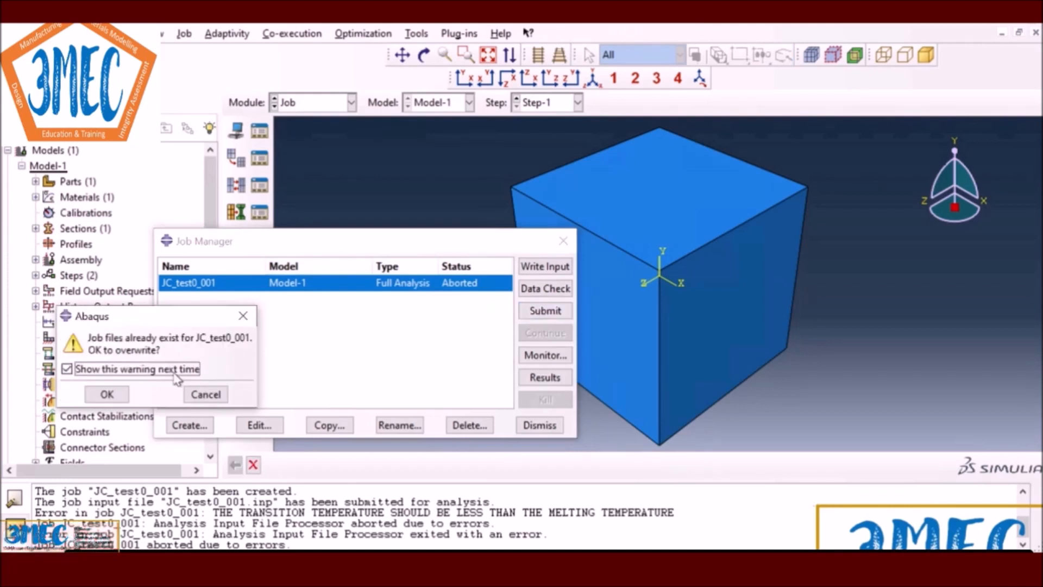
left_click(107, 394)
left_click(553, 358)
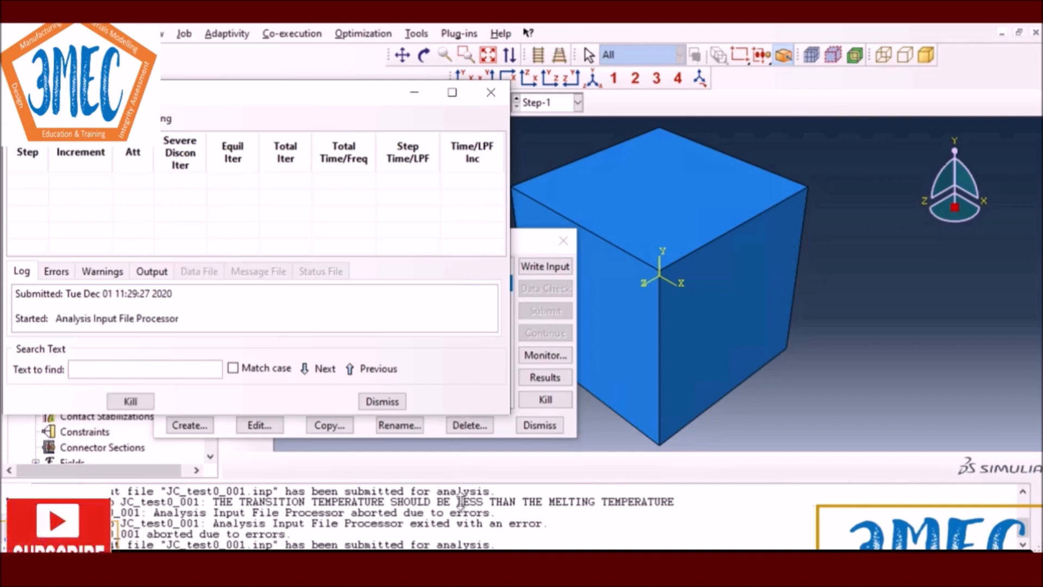
left_click_drag(462, 414, 461, 502)
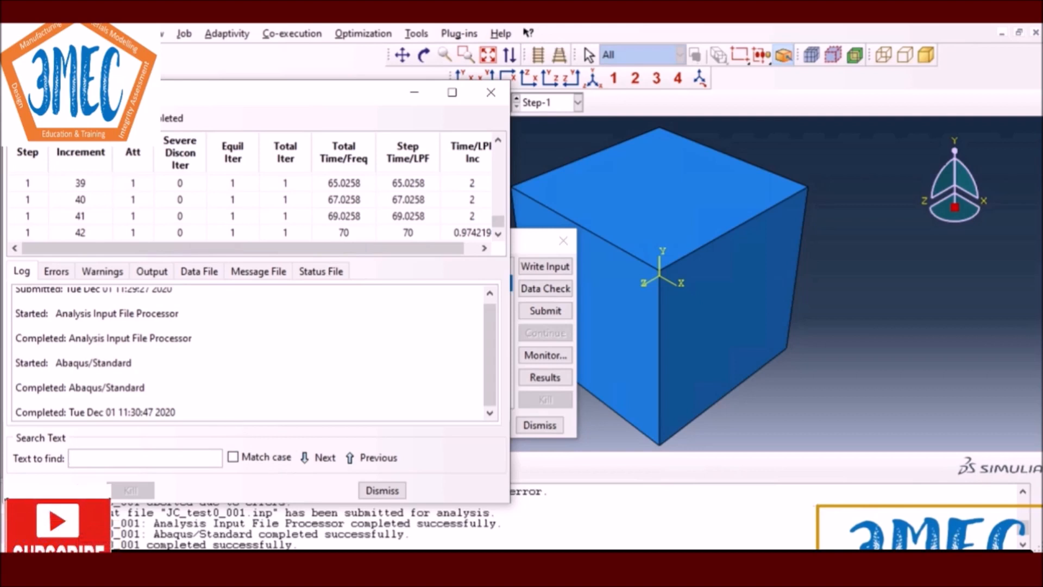
left_click(369, 492)
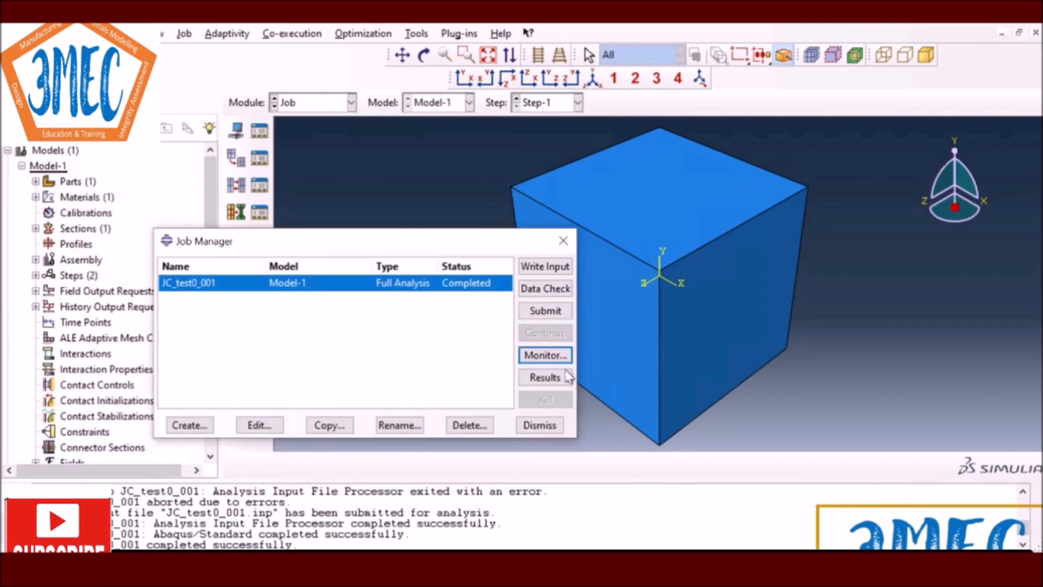
Open the results of JC_test0_001 and view the Mises stress contours on the deformed cube at the first and last frames
left_click(550, 381)
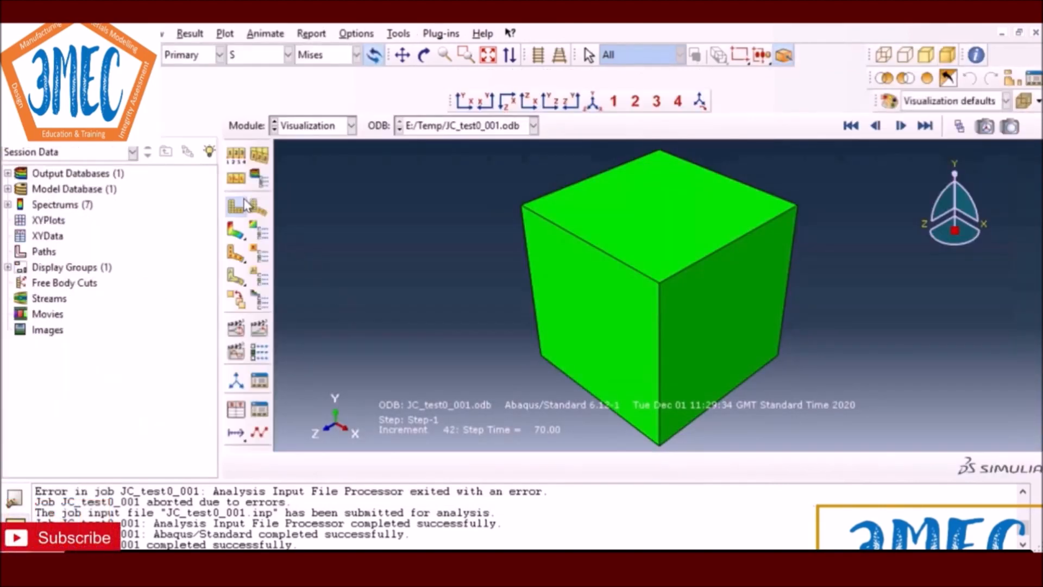
left_click(234, 234)
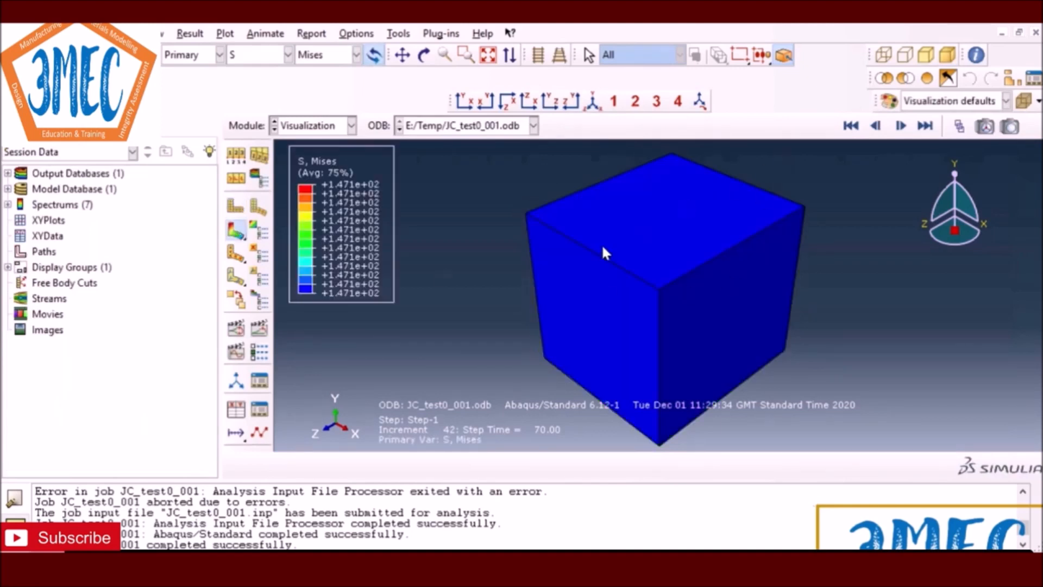
left_click(849, 129)
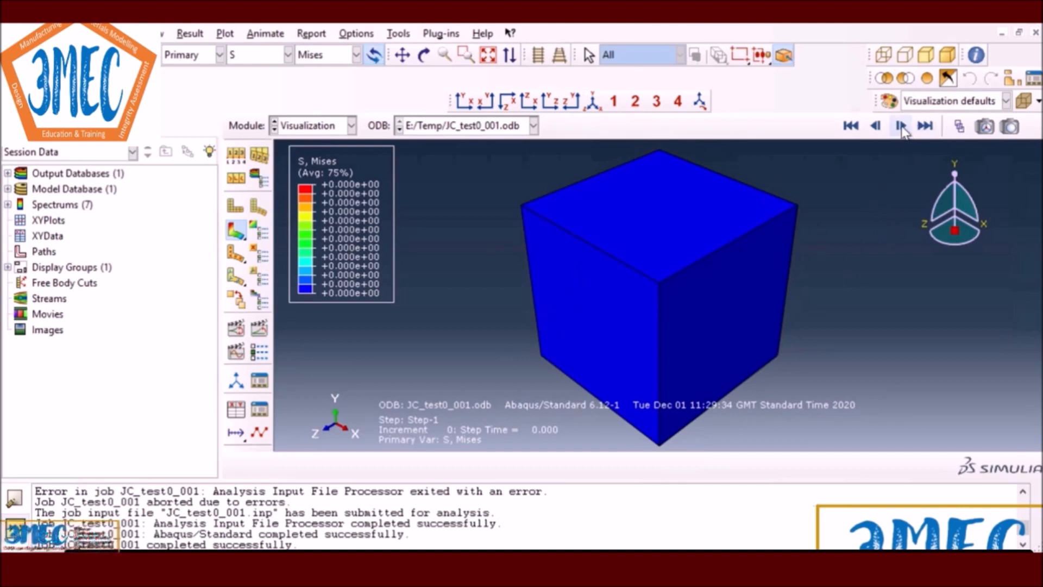
left_click(925, 127)
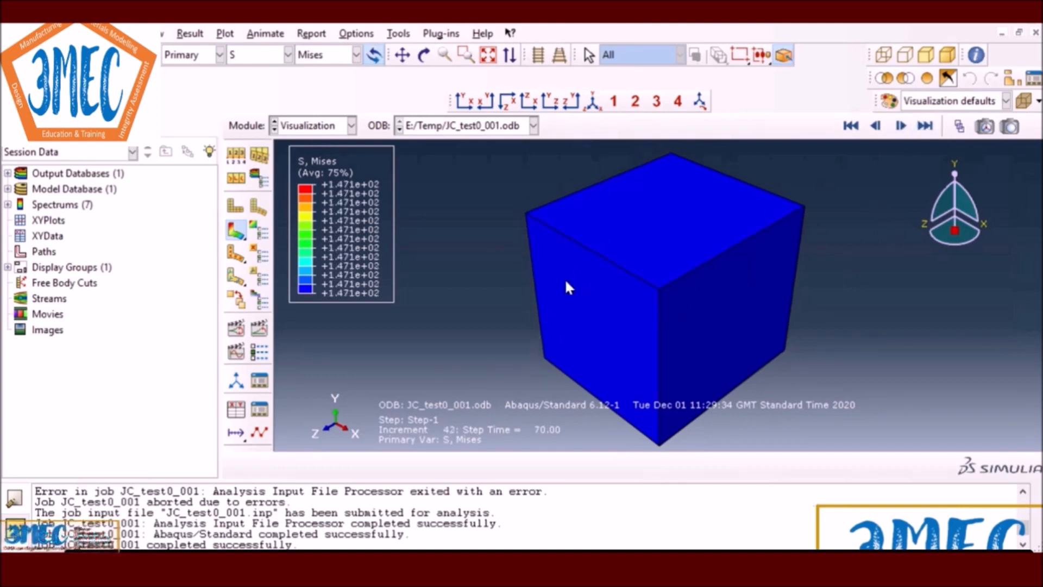
Start creating XY data from the ODB field output and choose the integration-point logarithmic strain component LE33
left_click(399, 34)
mouse_move(447, 121)
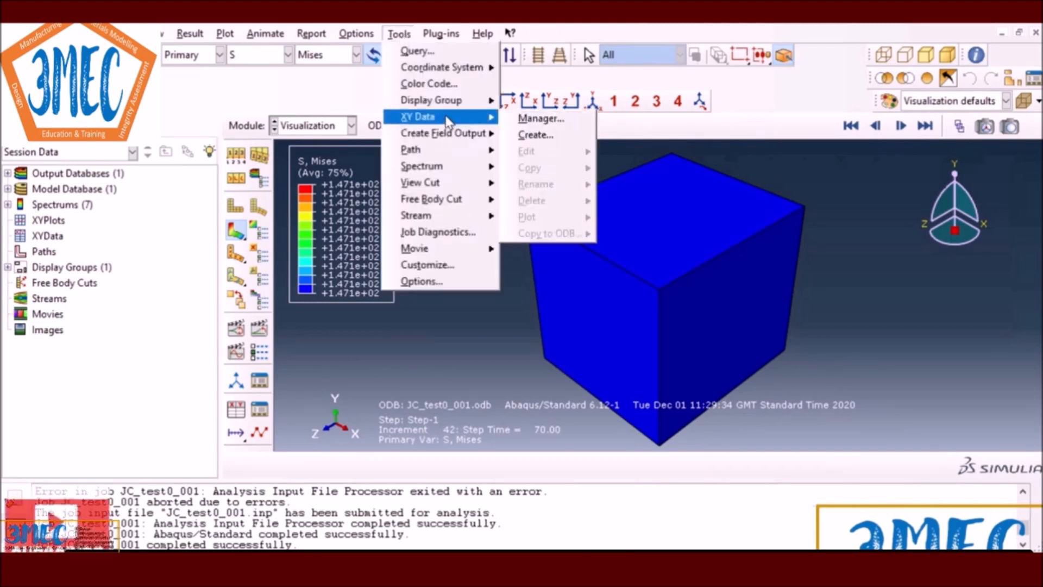
left_click(530, 136)
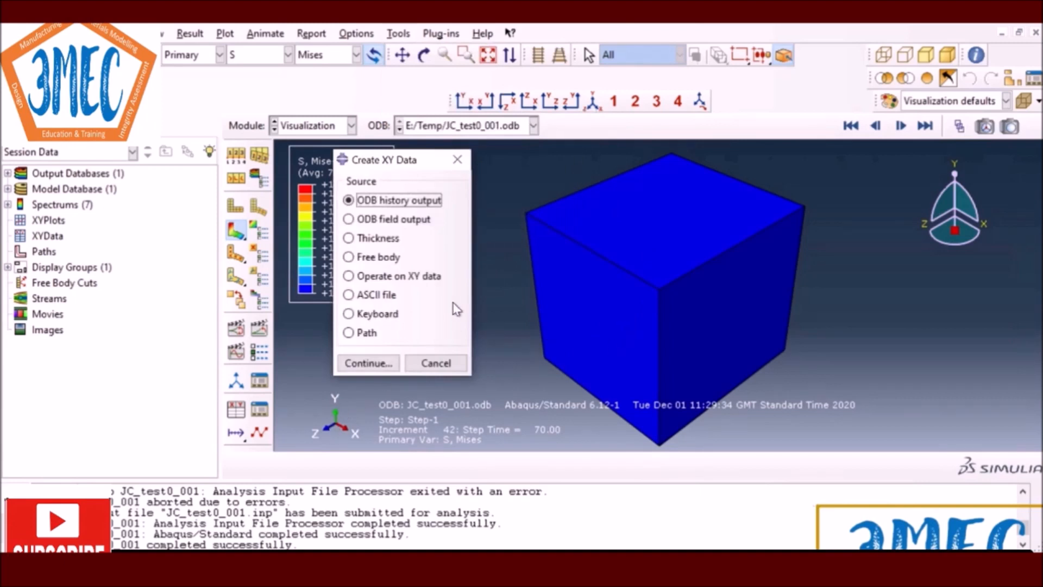
left_click(400, 222)
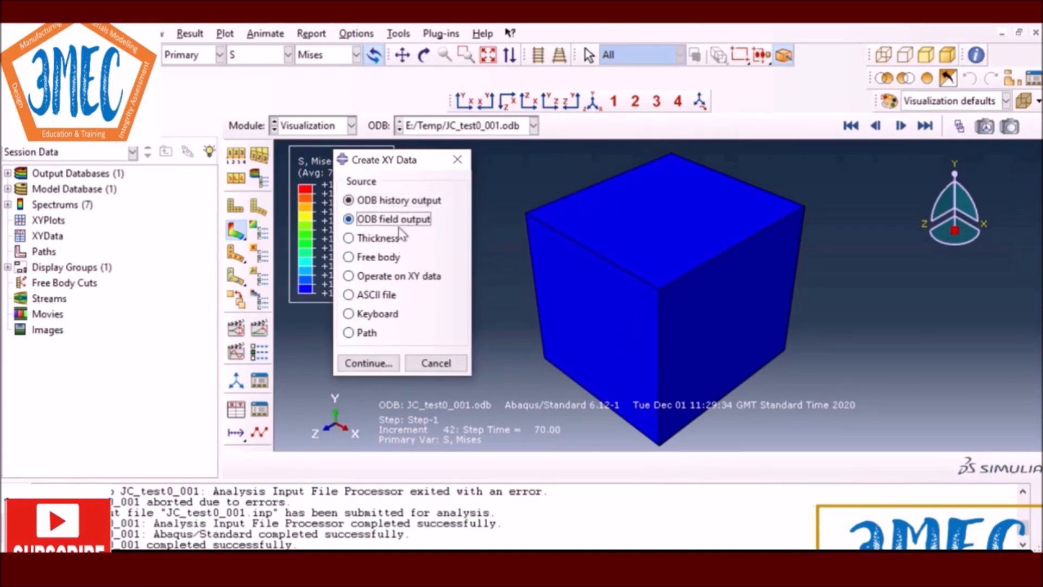
left_click(369, 363)
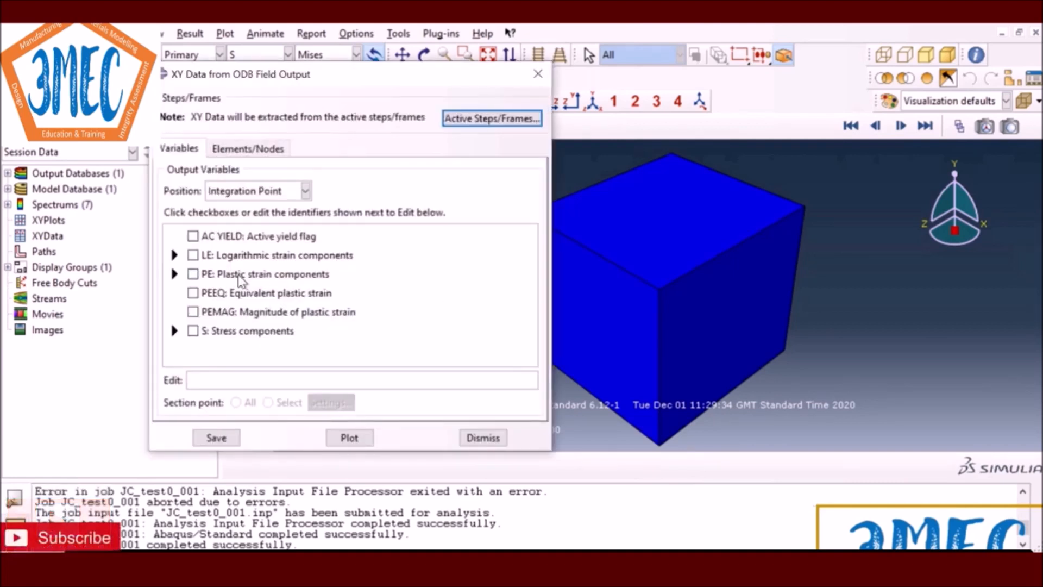
left_click(174, 254)
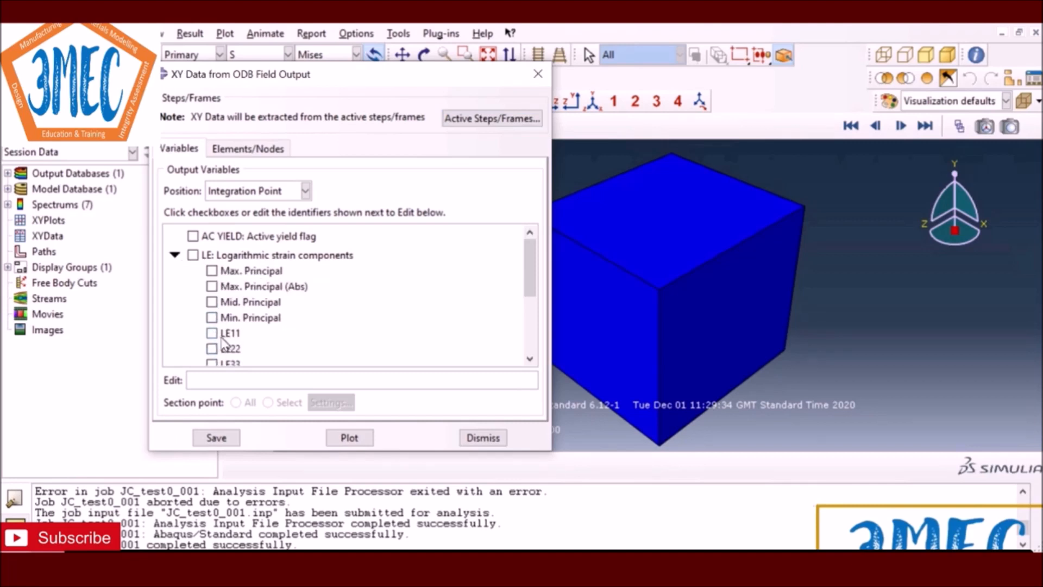
scroll(215, 336, "down", 1)
left_click(212, 316)
scroll(211, 318, "up", 2)
left_click(174, 254)
Add the stress component S33 to the output variables for the XY data extraction
left_click(174, 331)
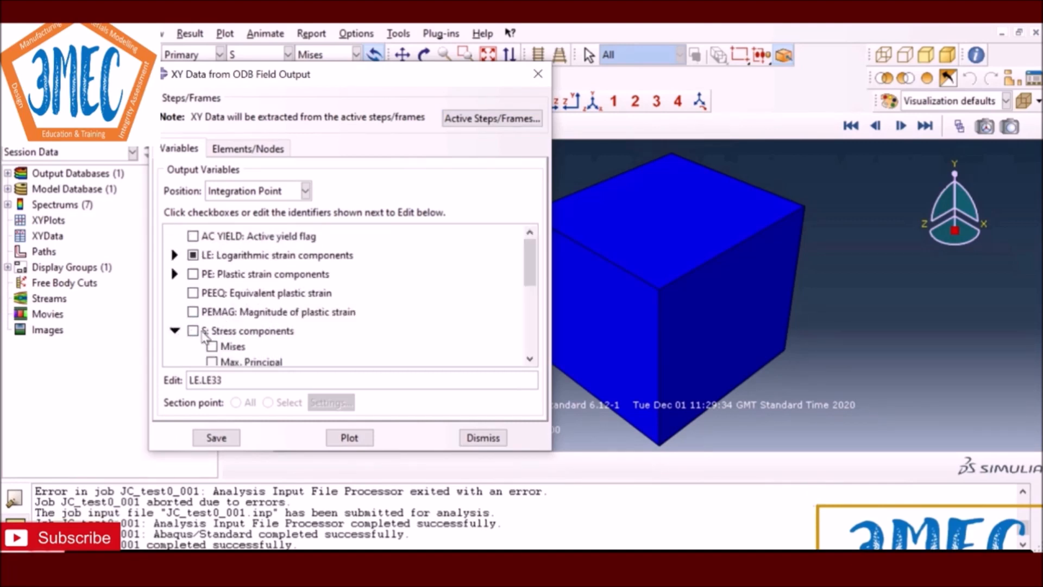
scroll(212, 353, "down", 2)
scroll(212, 356, "down", 1)
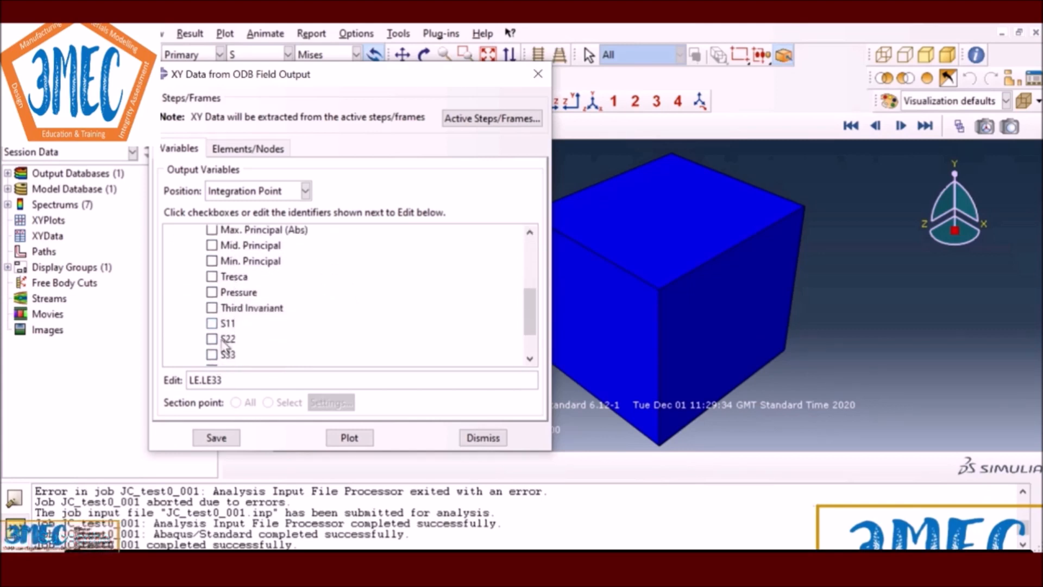
left_click(212, 354)
Pick the cube's single element in the viewport and save its XY data under the default names
left_click(247, 148)
left_click(291, 194)
left_click(624, 257)
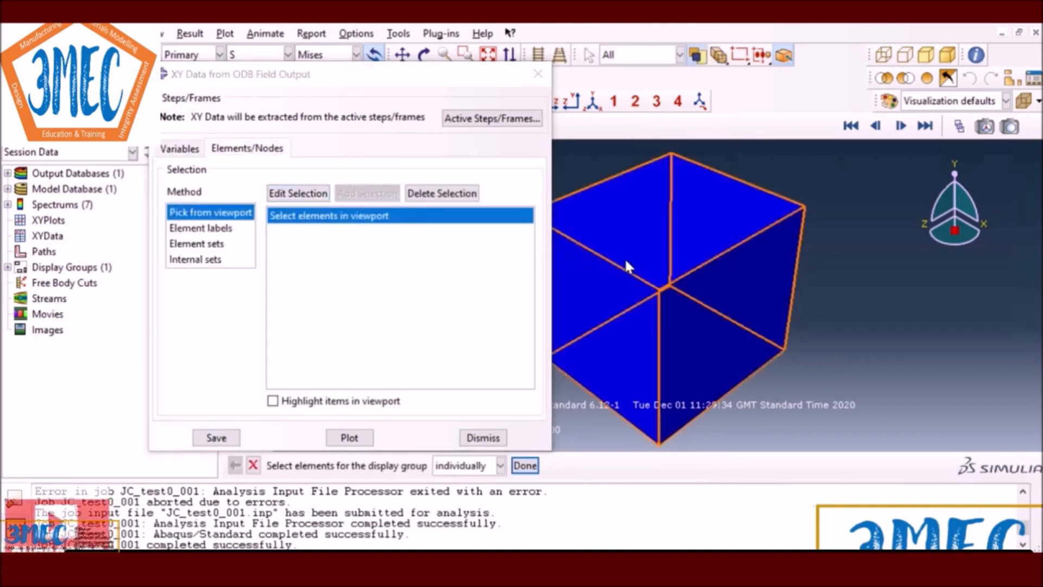
left_click(522, 467)
left_click(204, 437)
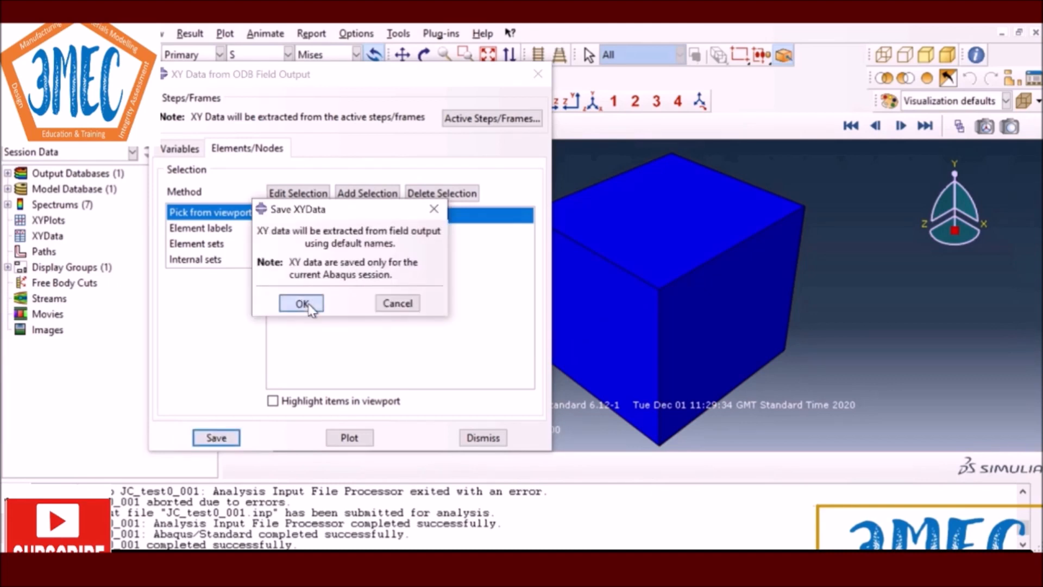
left_click(299, 304)
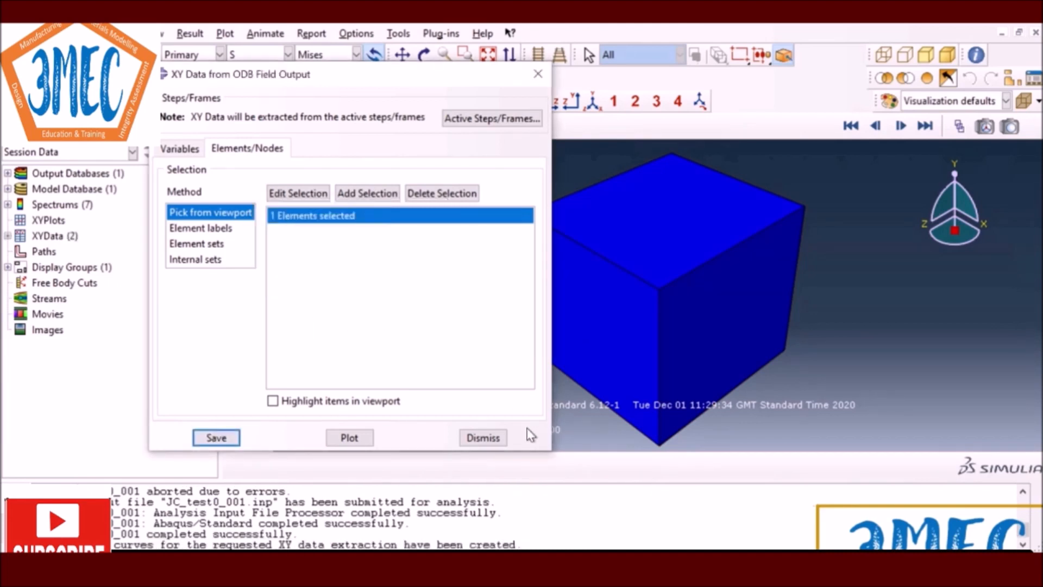
left_click(483, 438)
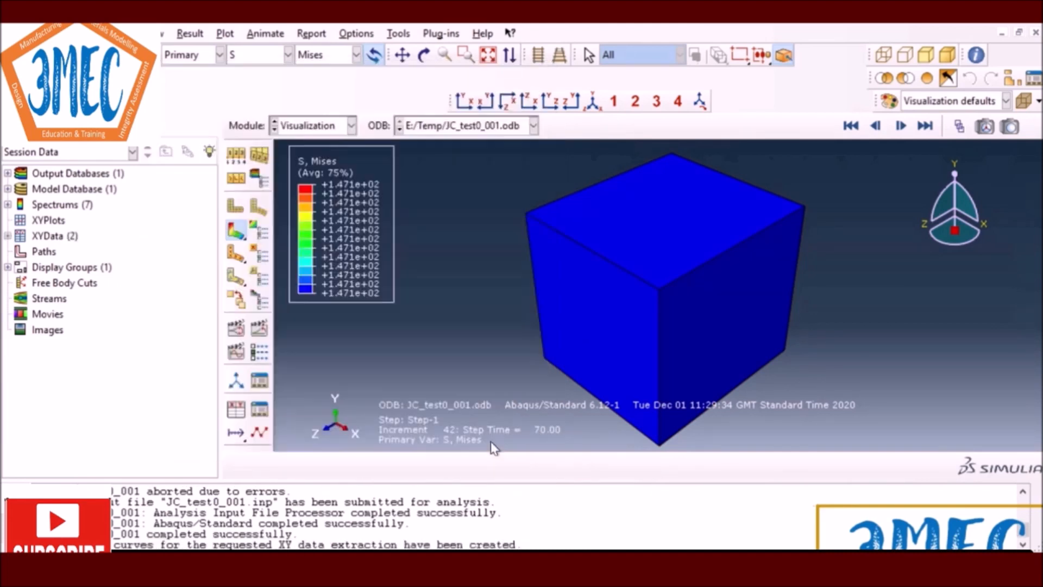
Open the XY Data Manager for the saved LE33 and S33 curves
left_click(399, 34)
mouse_move(478, 116)
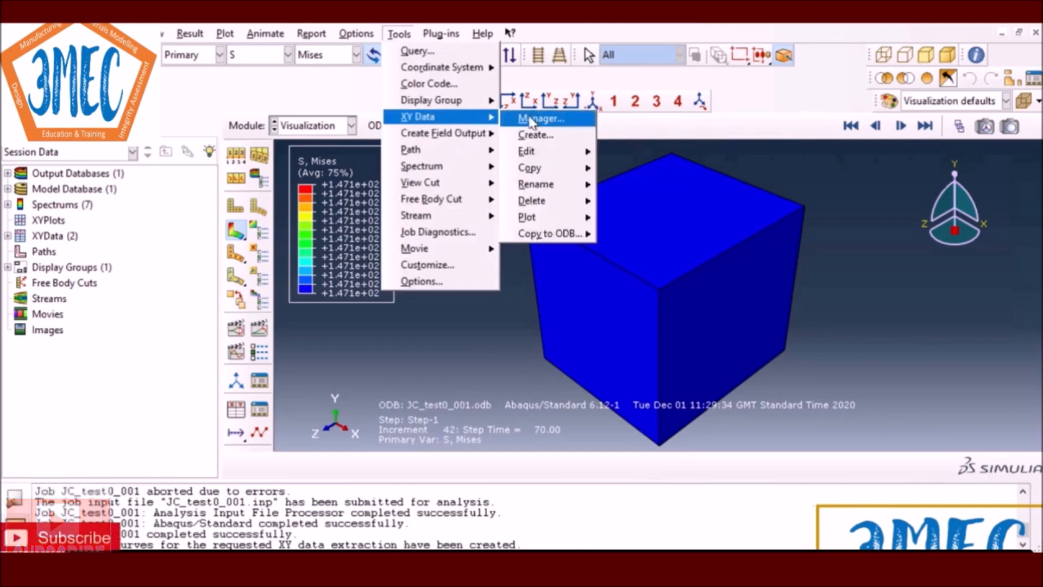
left_click(530, 119)
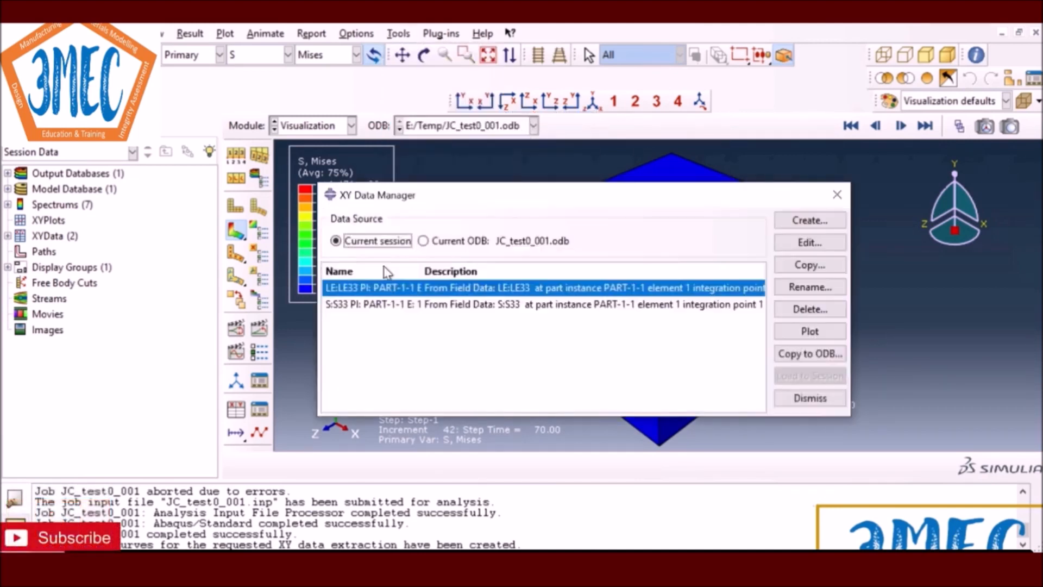
left_click(802, 223)
left_click_drag(400, 162, 174, 180)
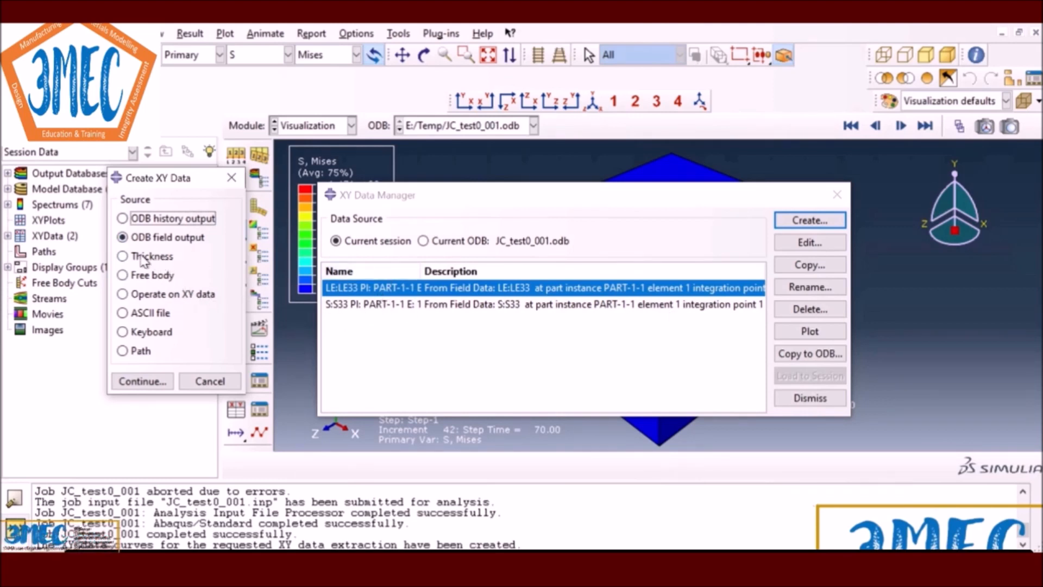
left_click(143, 382)
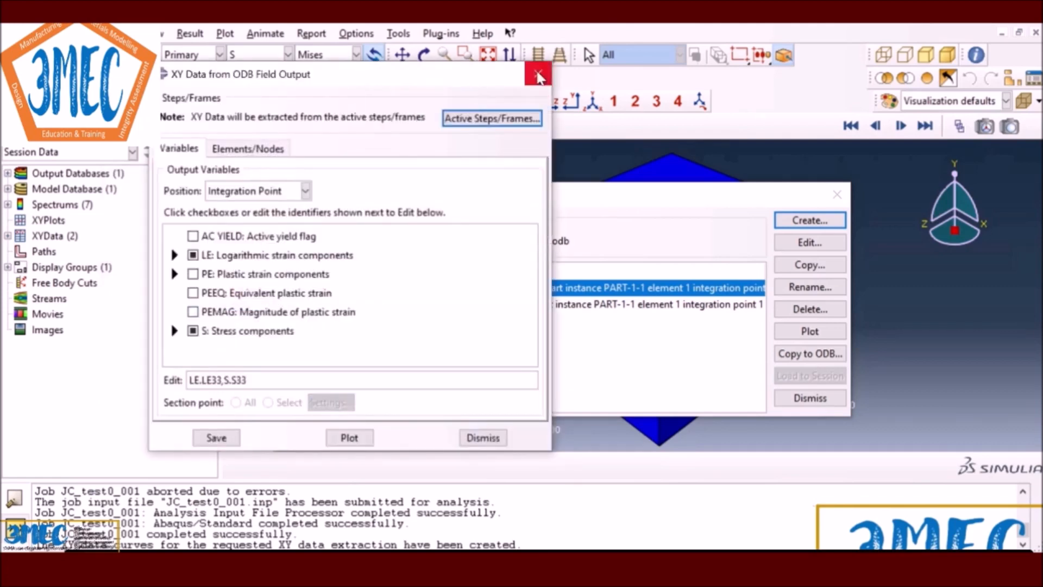
left_click(537, 73)
Create XY data by operating on existing XY data, starting a combine expression with the absolute value of LE33 as its first argument
left_click(810, 220)
left_click(151, 294)
left_click(143, 382)
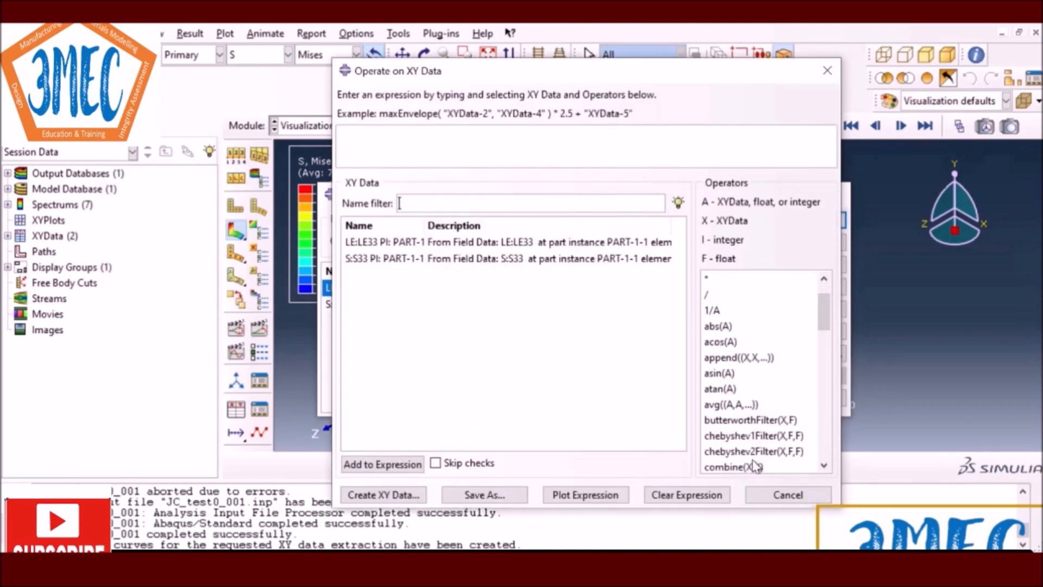
left_click(755, 466)
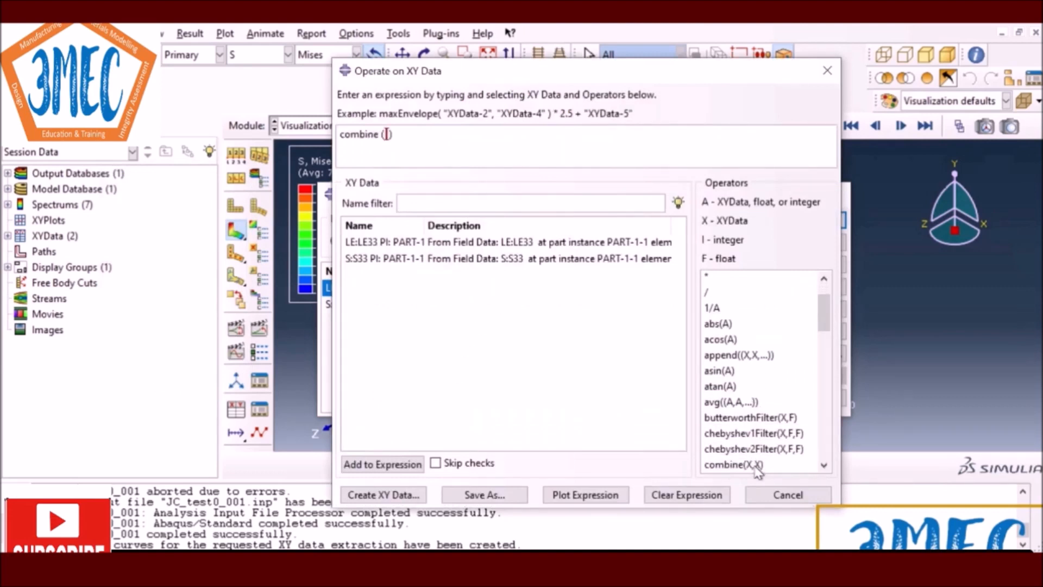
left_click(721, 325)
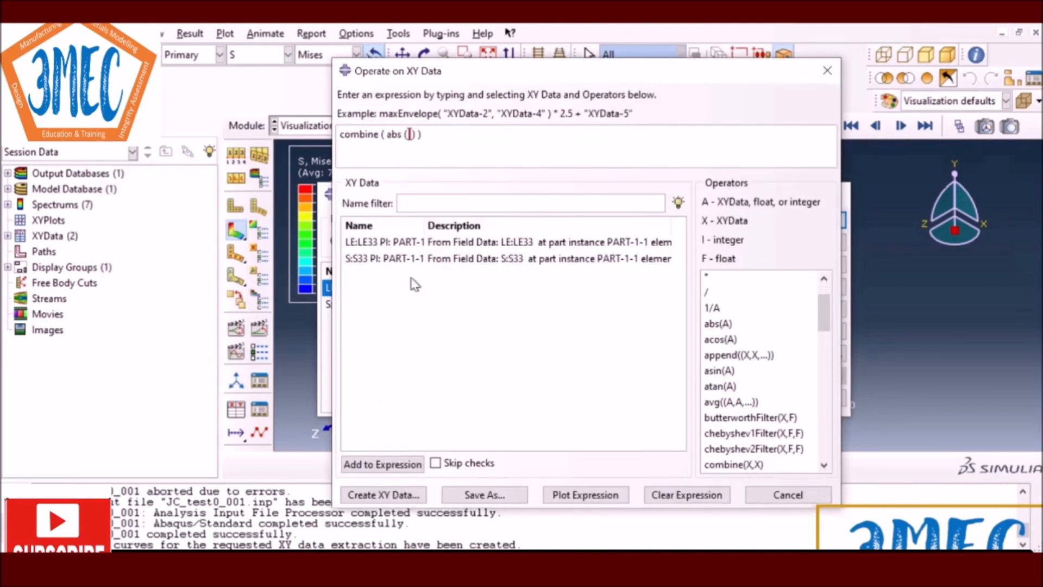
left_click(408, 243)
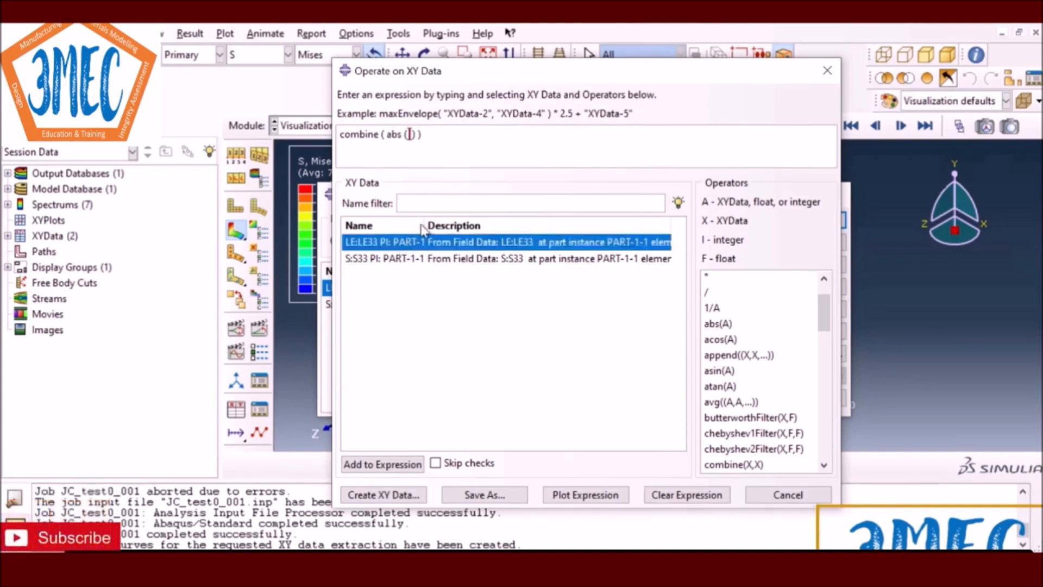
double_click(408, 243)
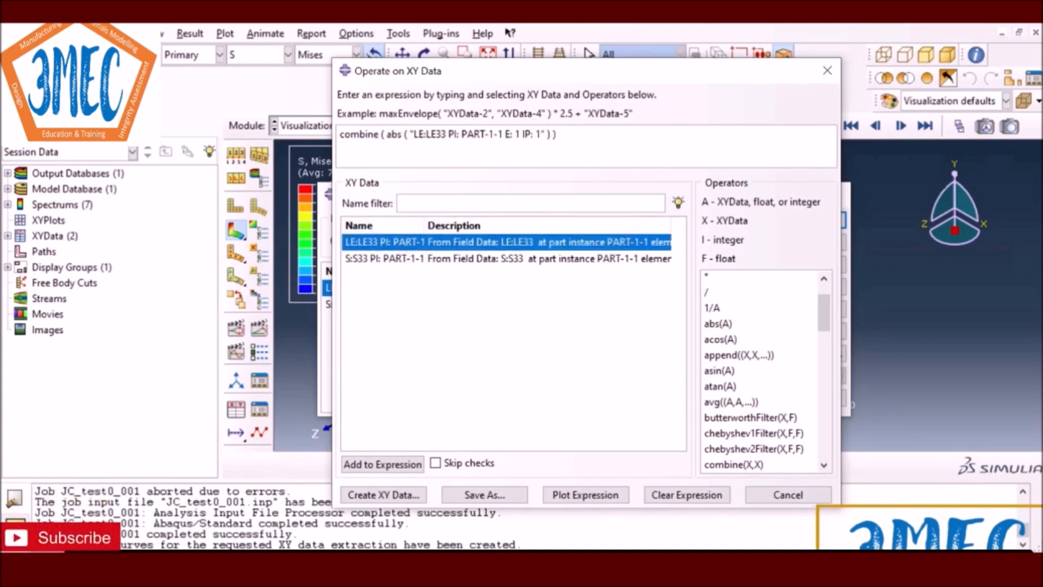
Add the absolute value of S33 as the second argument of the combine expression
type(",")
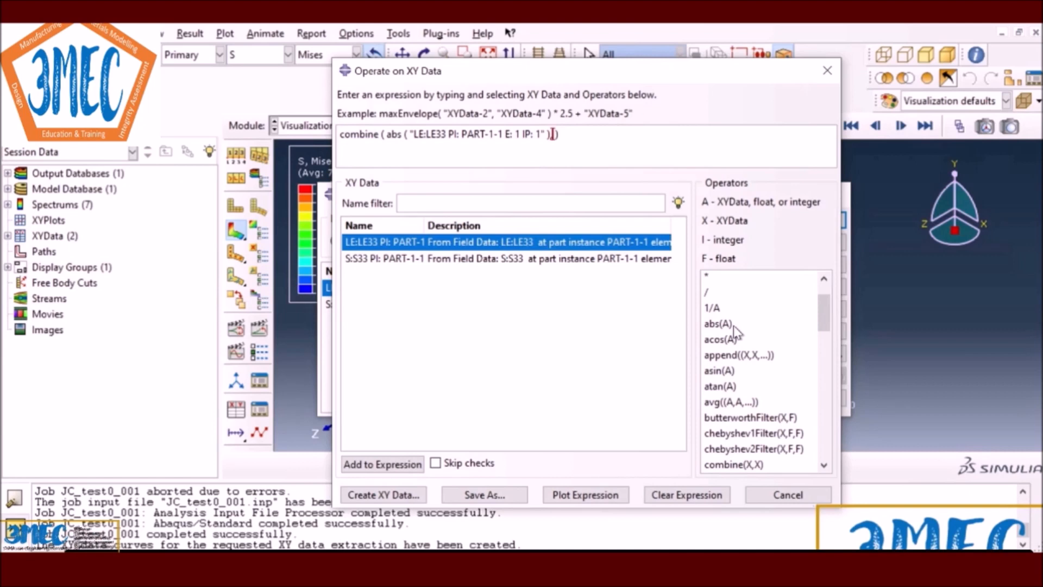
left_click(718, 324)
left_click(419, 259)
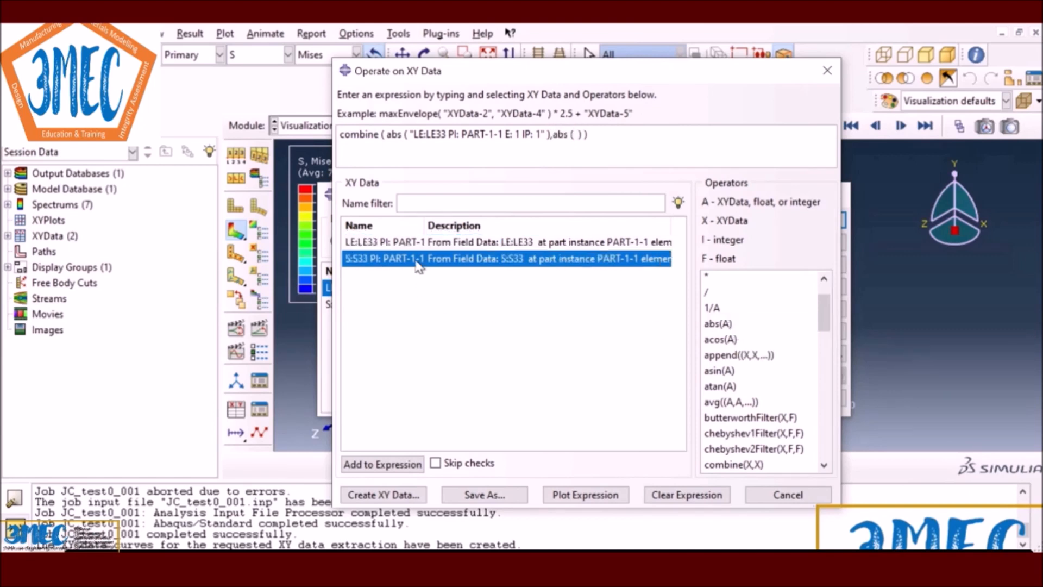
double_click(418, 259)
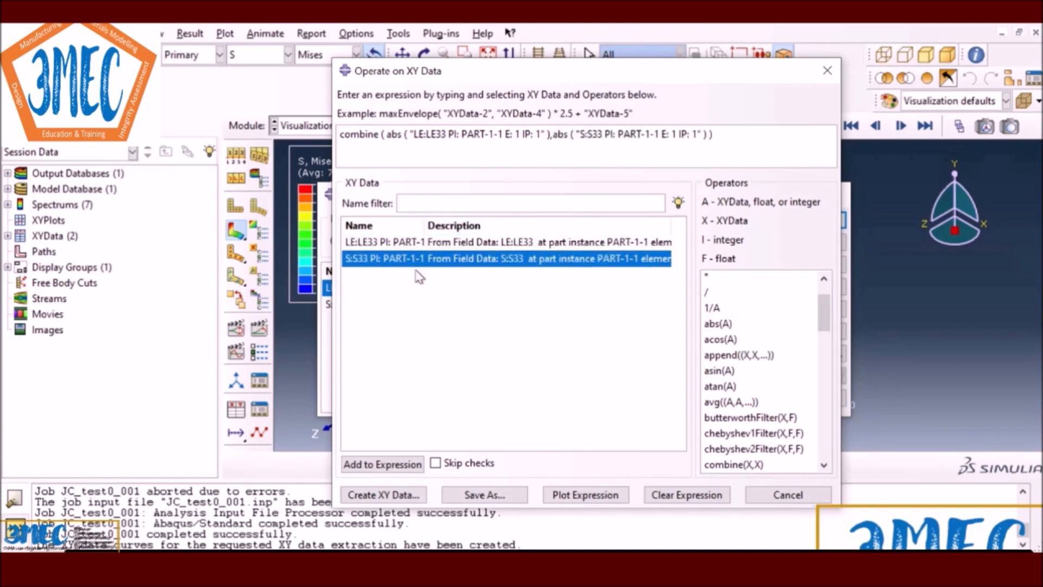
Save the combined stress-strain data as XYData-1, plot it, and close the data dialogs
left_click(478, 494)
left_click(532, 336)
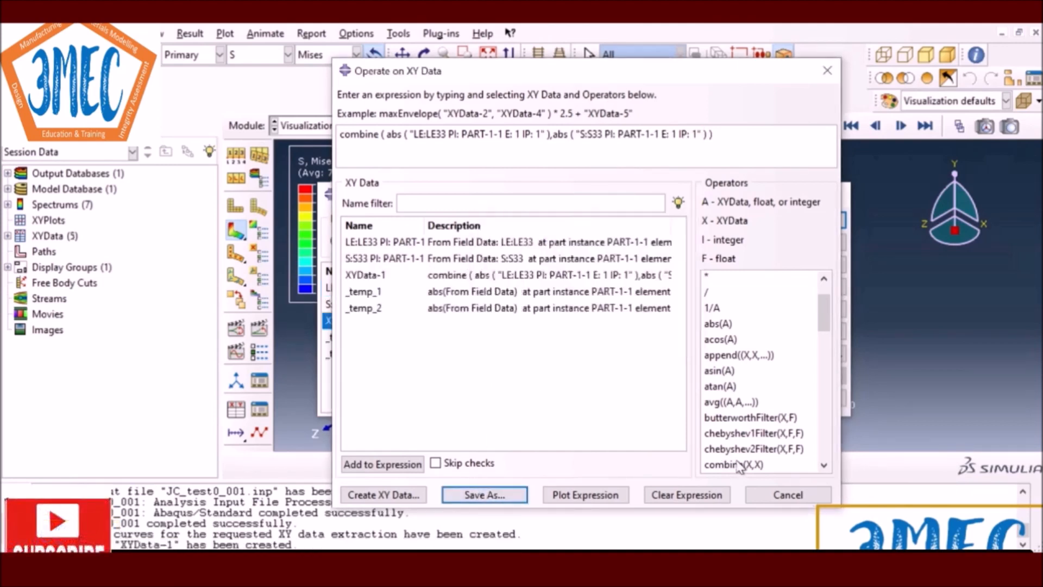
left_click(777, 497)
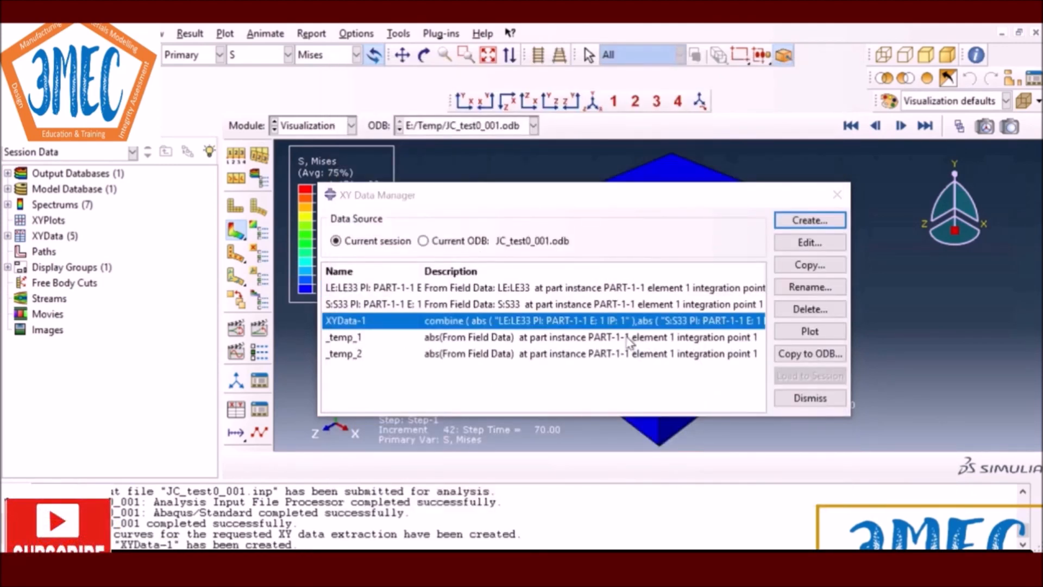
left_click(834, 334)
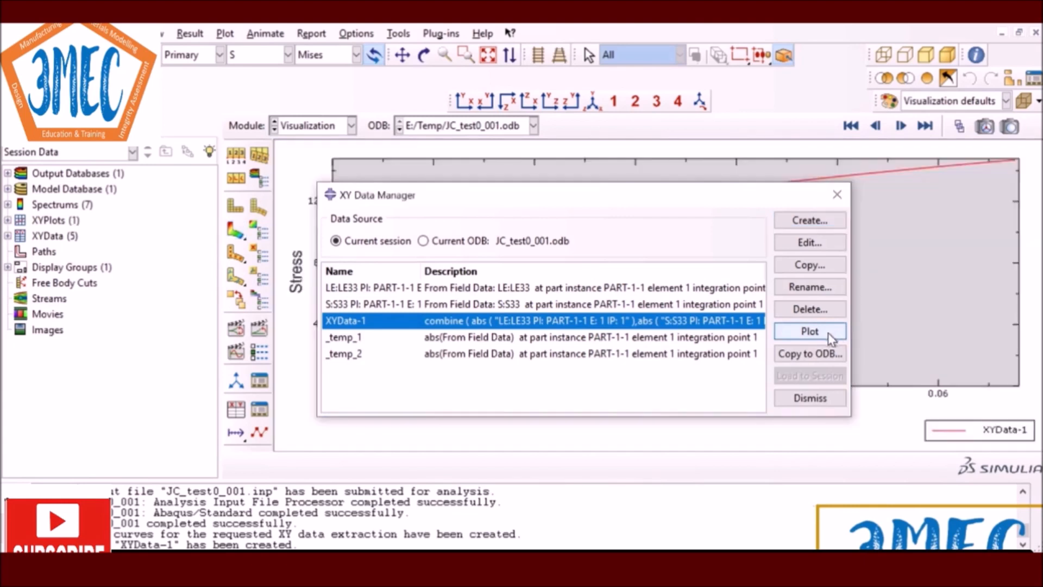
left_click(805, 401)
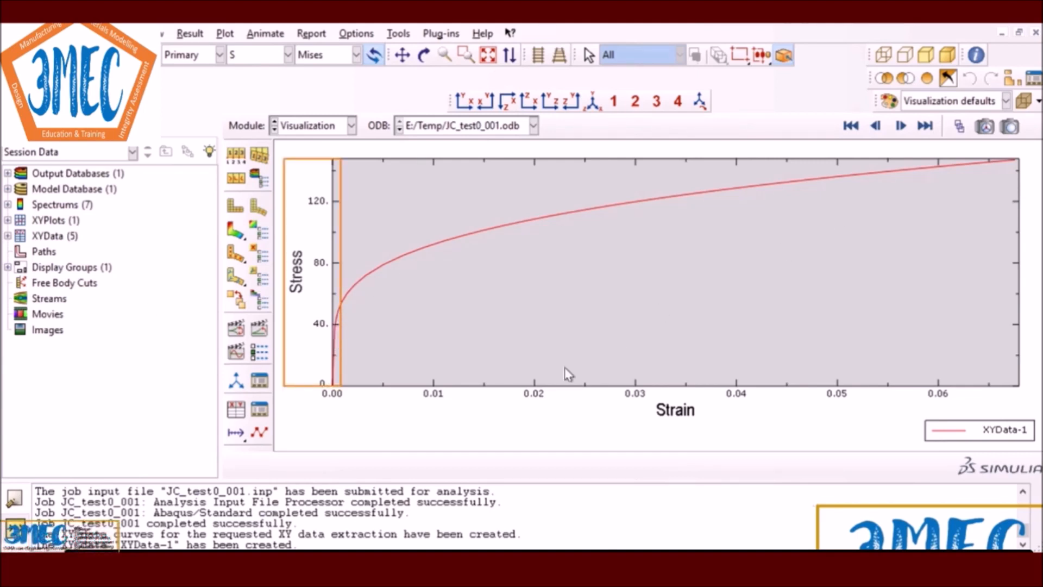
Set the maximum of the plot's strain axis to 0.05
double_click(842, 397)
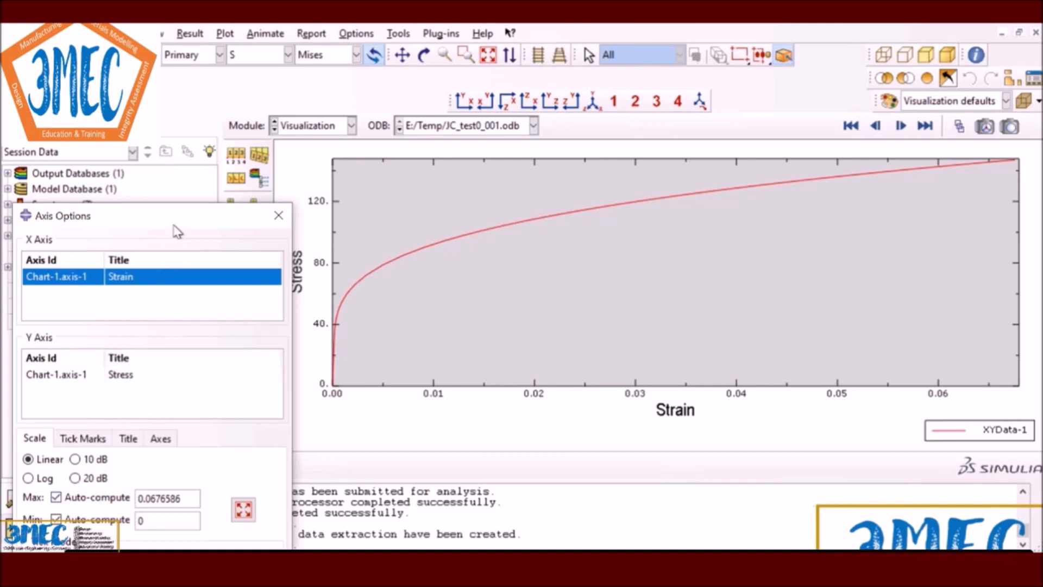
left_click_drag(180, 215, 202, 60)
left_click_drag(203, 343, 173, 342)
type("5")
key("Return")
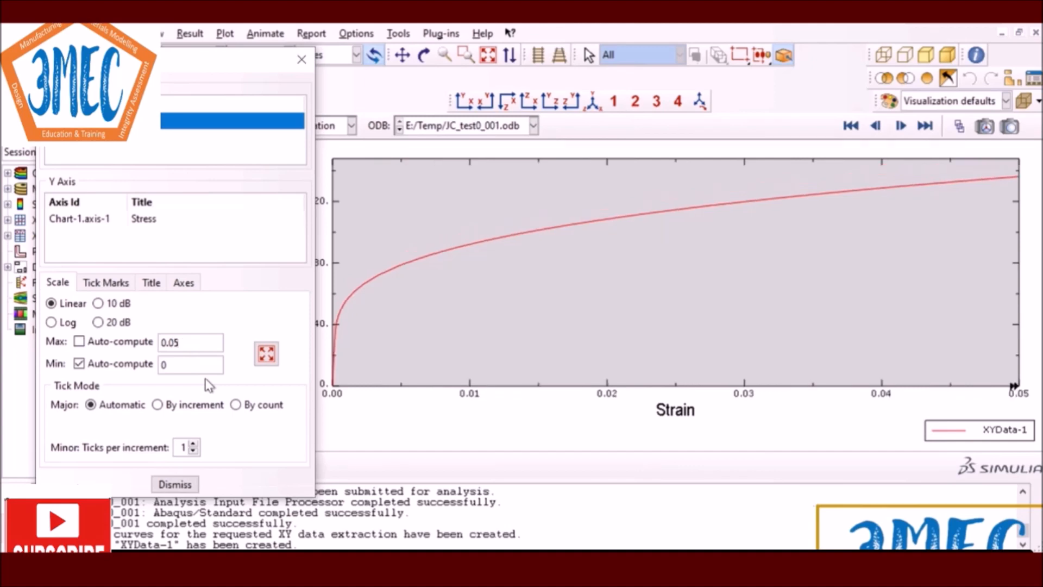
left_click(175, 484)
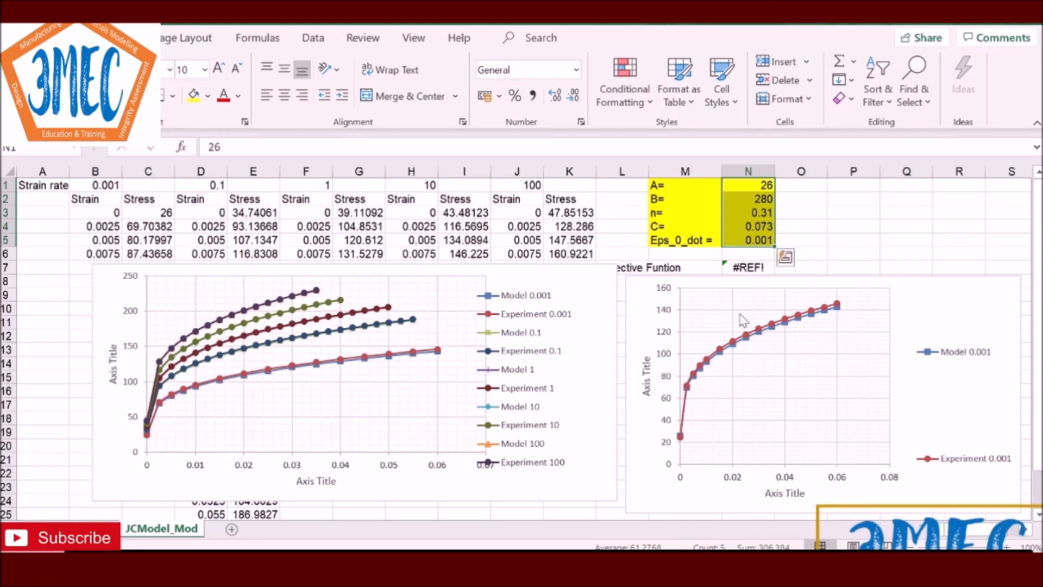
Switch back from Excel to the Abaqus plot and restore the auto-computed maximum of the strain axis
left_click(959, 15)
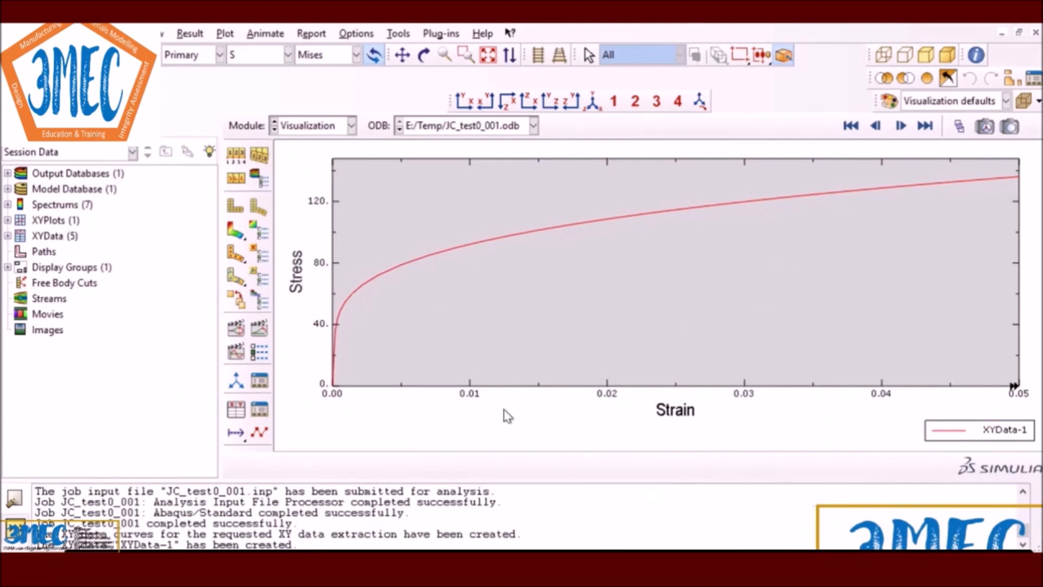
double_click(438, 405)
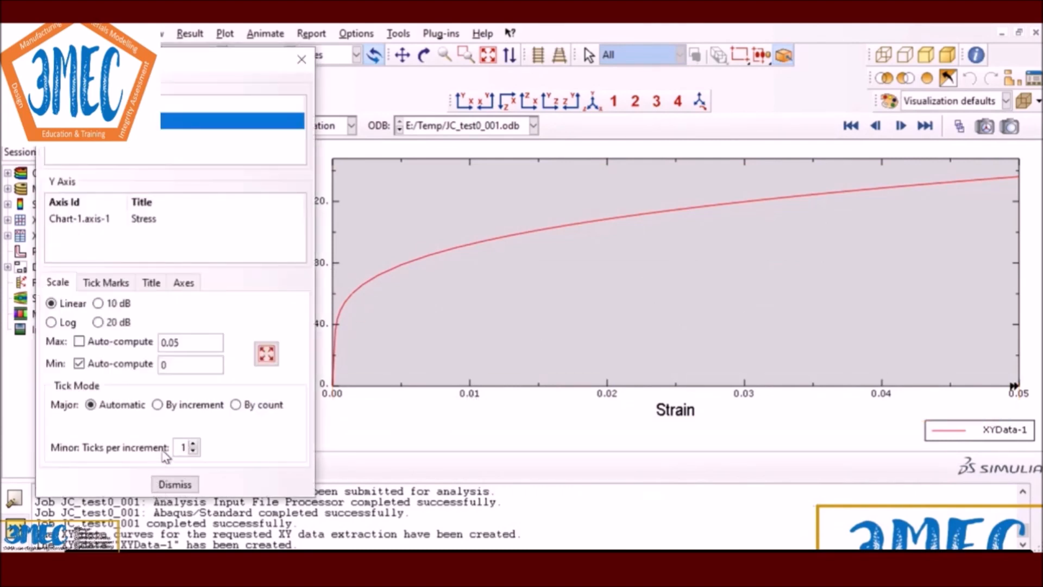
left_click(175, 485)
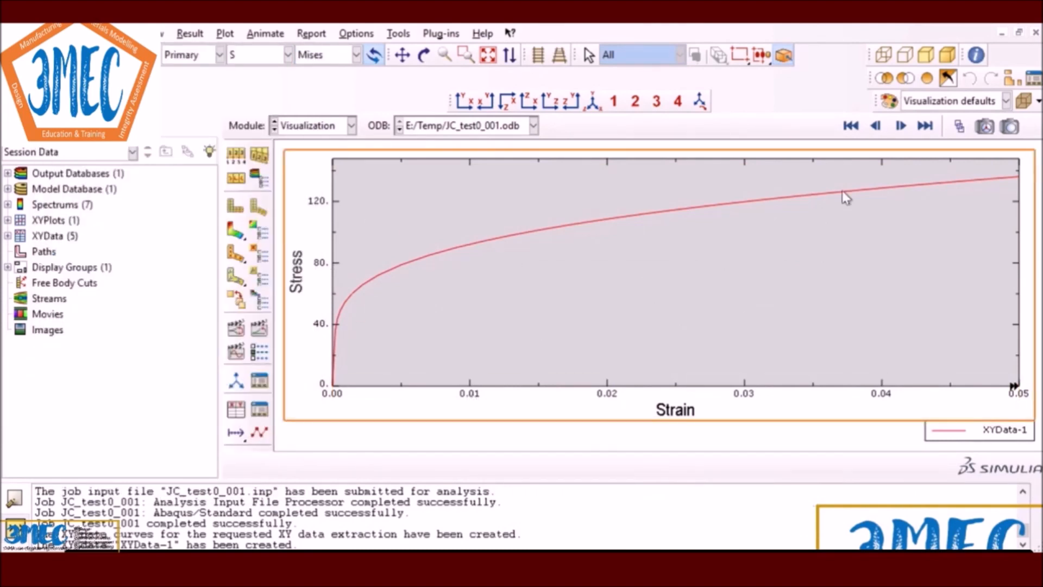
double_click(880, 398)
left_click(115, 342)
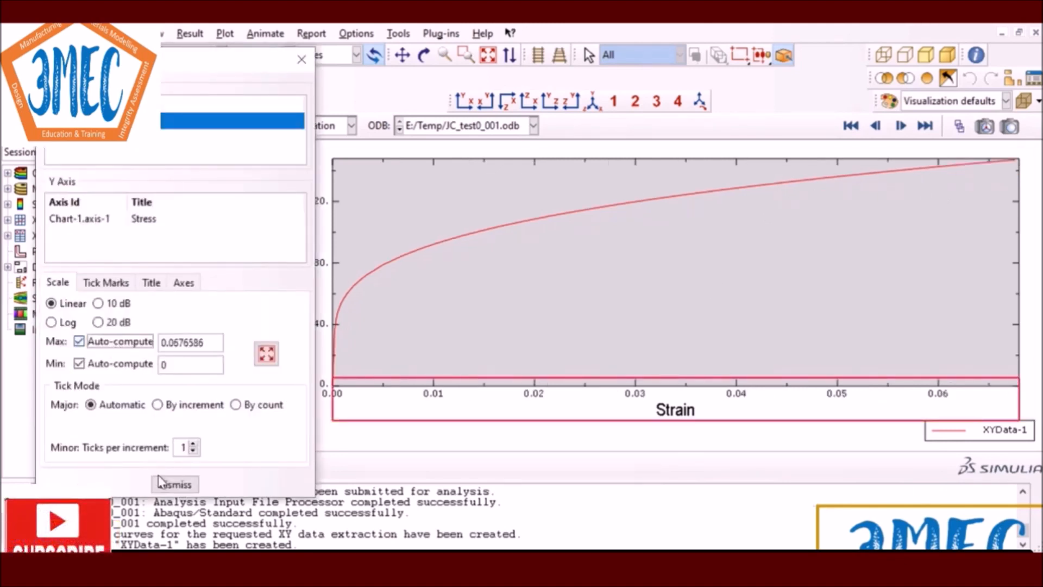
left_click(175, 484)
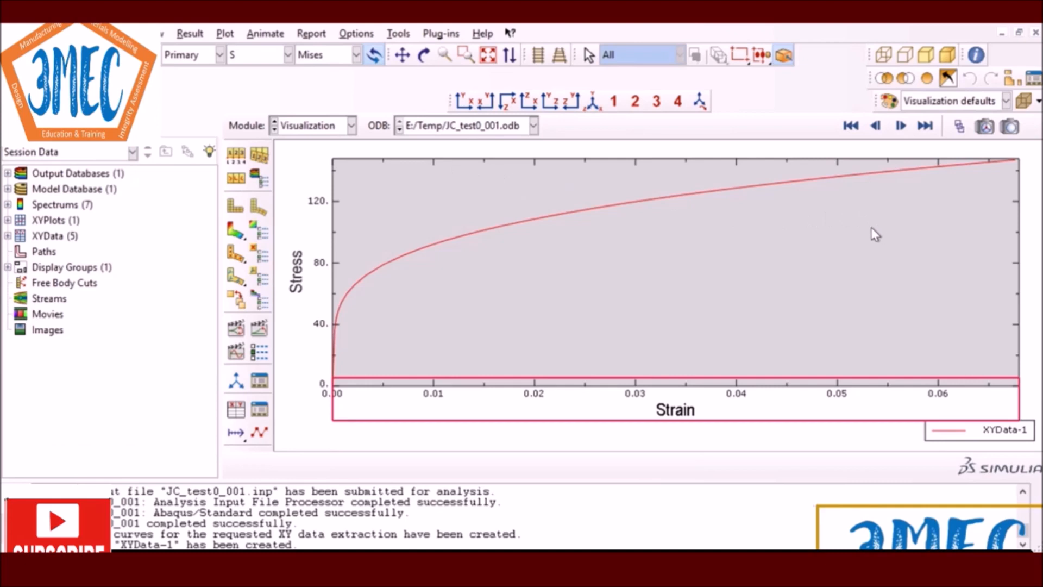
Set the maximum of the stress axis to 170 and compare the curve with the 0.001 strain-rate chart in Excel
double_click(314, 202)
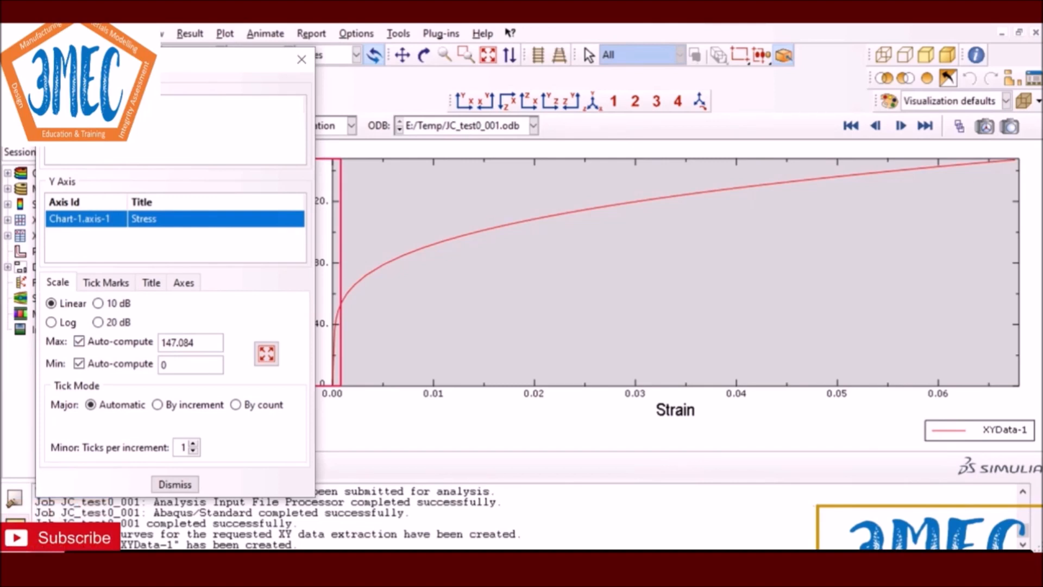
left_click_drag(195, 343, 160, 345)
type("170")
key("Return")
left_click(173, 484)
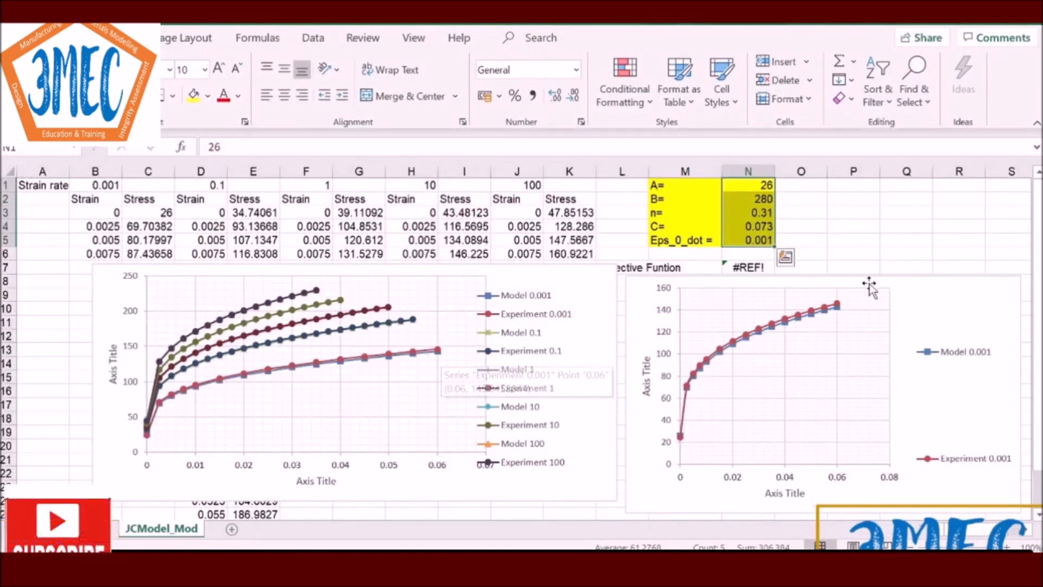
mouse_move(840, 306)
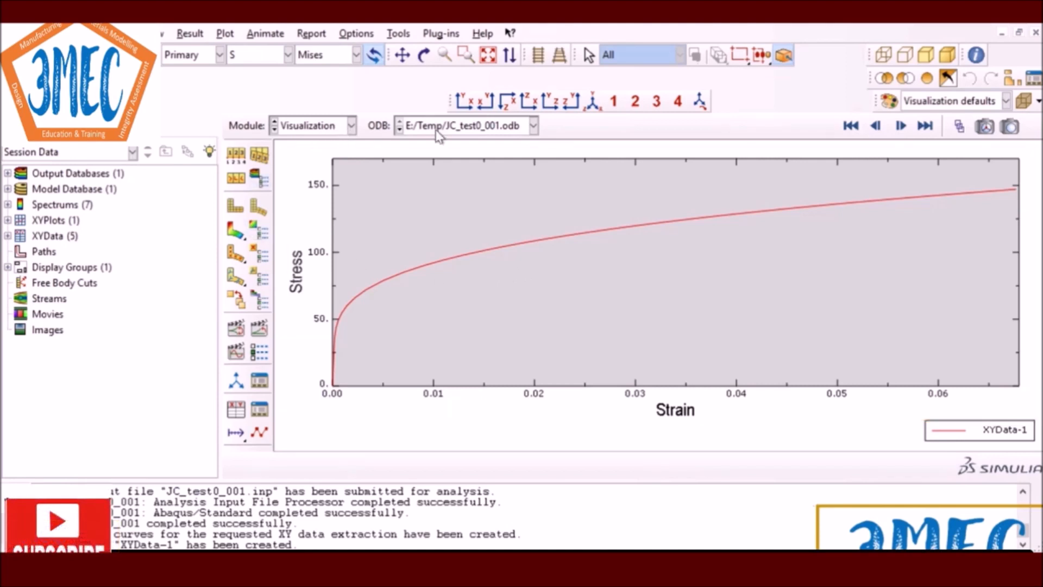
Return to the cube model in the Load module of Abaqus and collapse Model-1 in the model tree
left_click(352, 126)
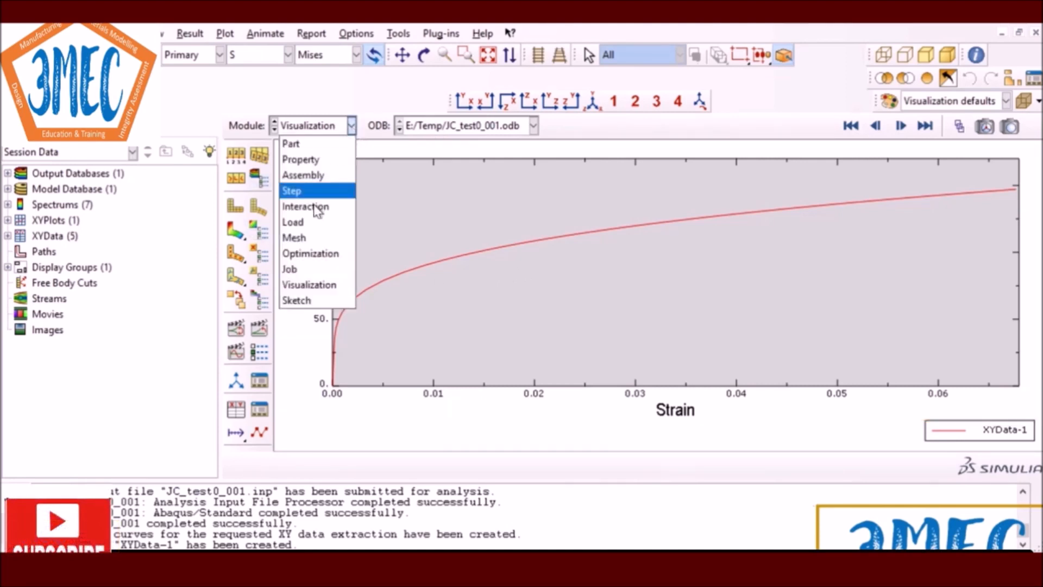
left_click(321, 222)
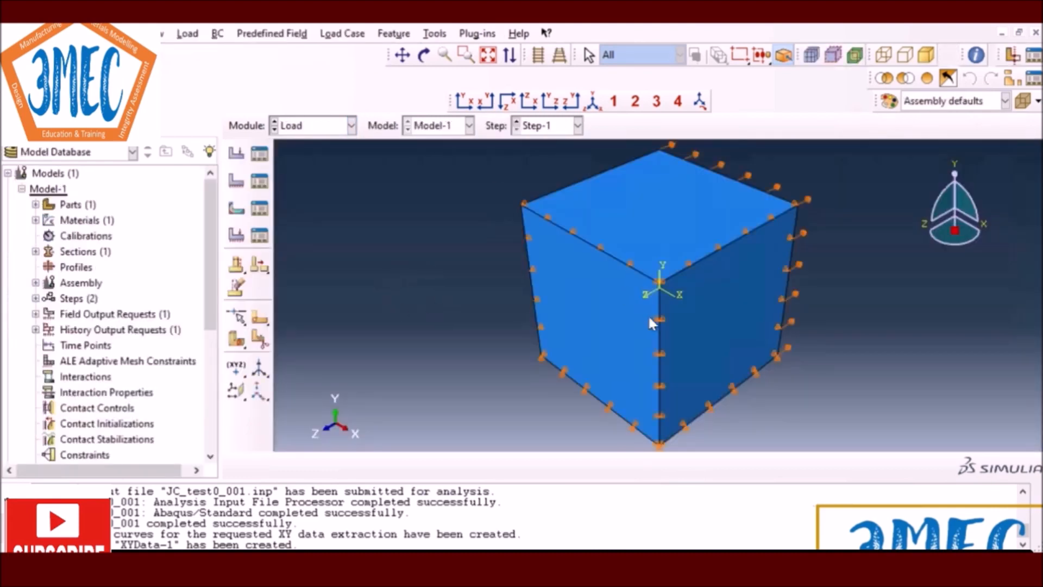
left_click(21, 188)
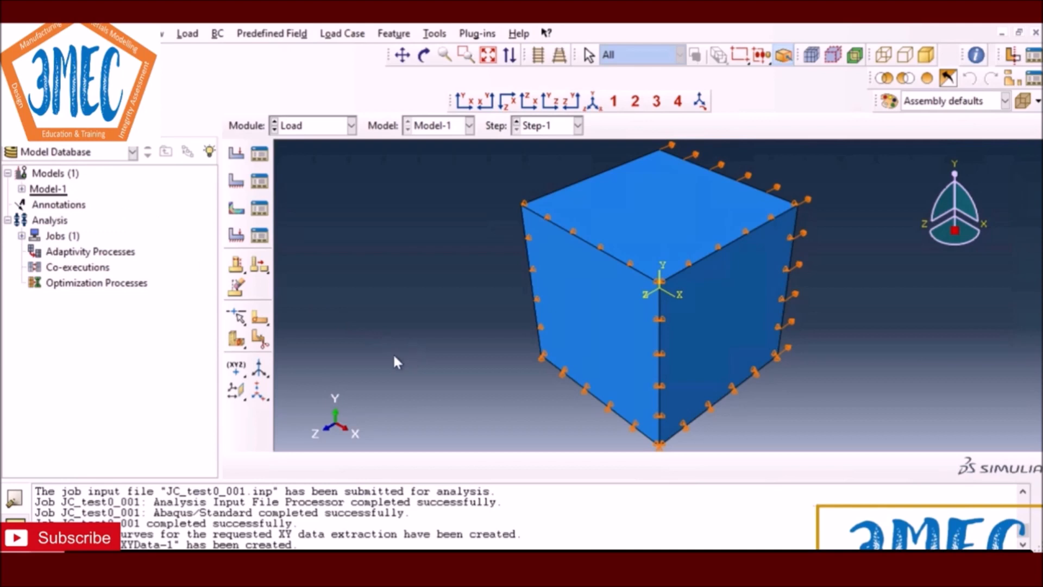
left_click(320, 126)
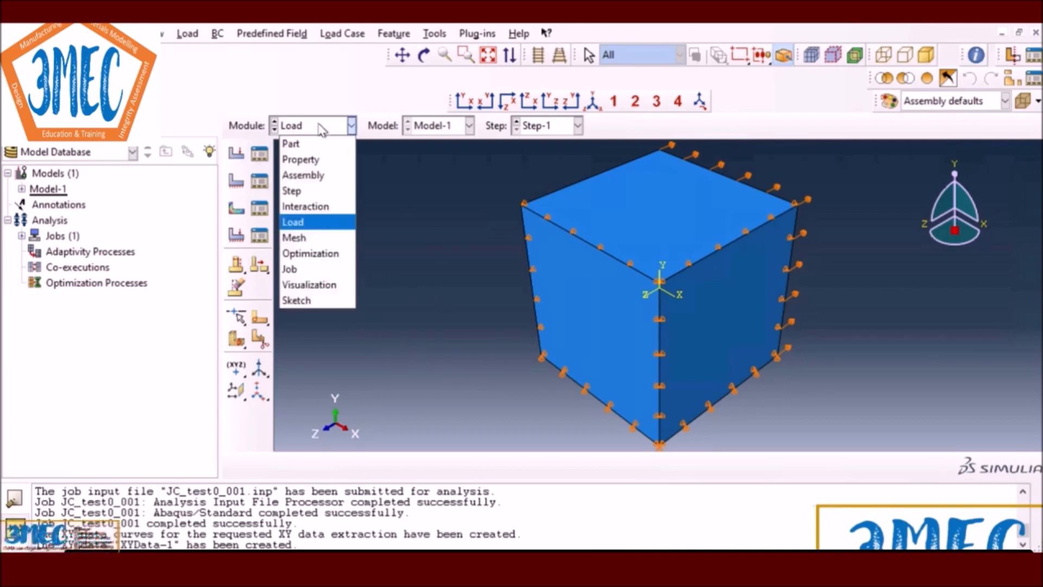